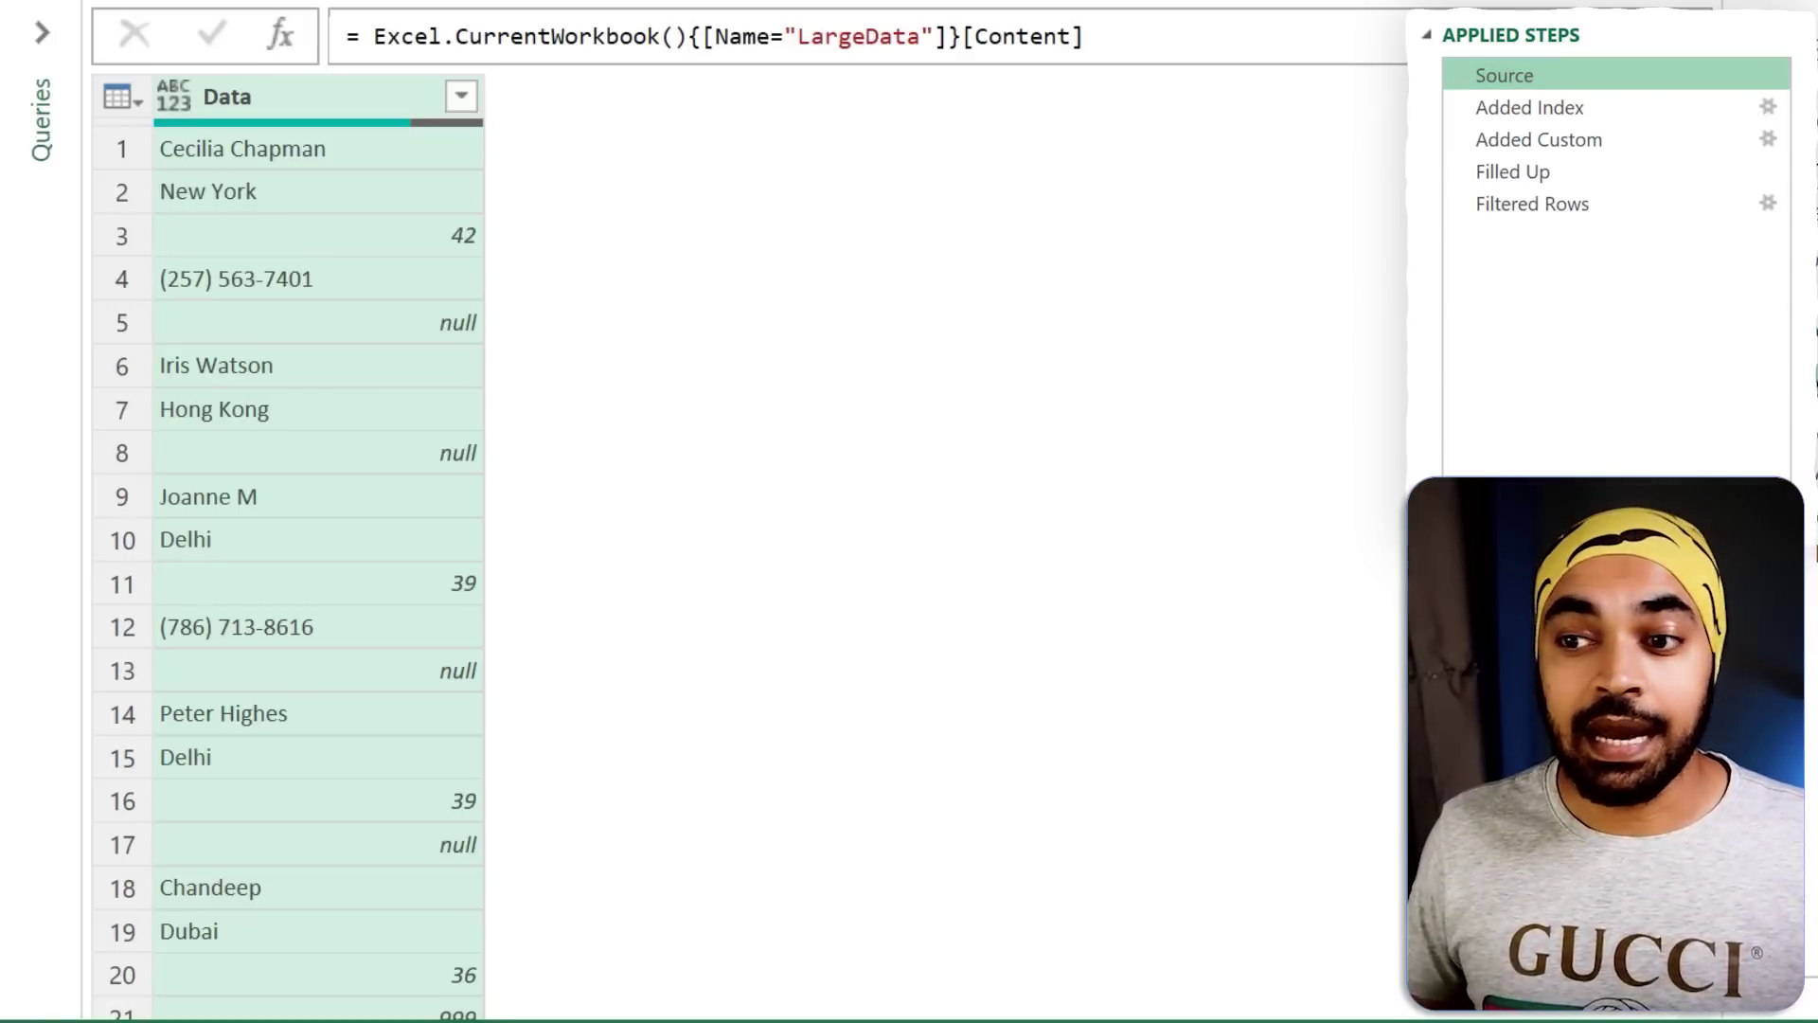
Mark the row 5 null separator and the three records, then view the Added Index step.
left_click_drag(423, 309, 491, 342)
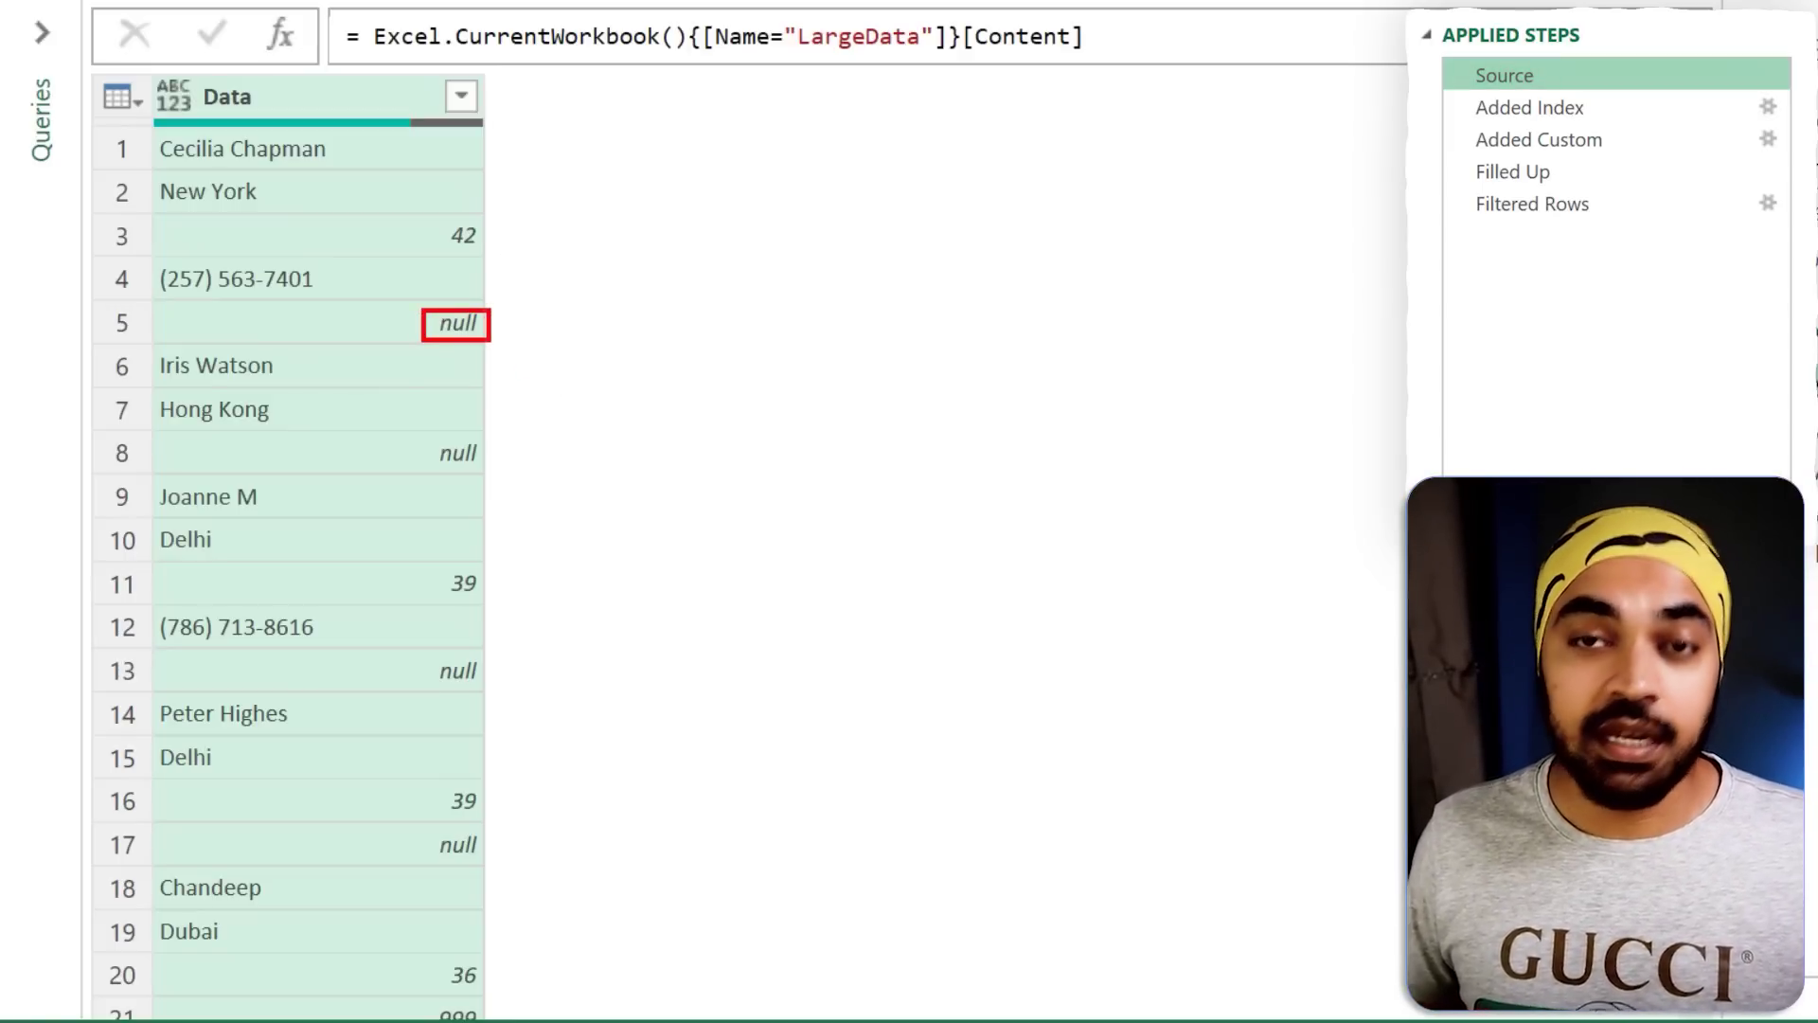
left_click_drag(98, 123, 494, 306)
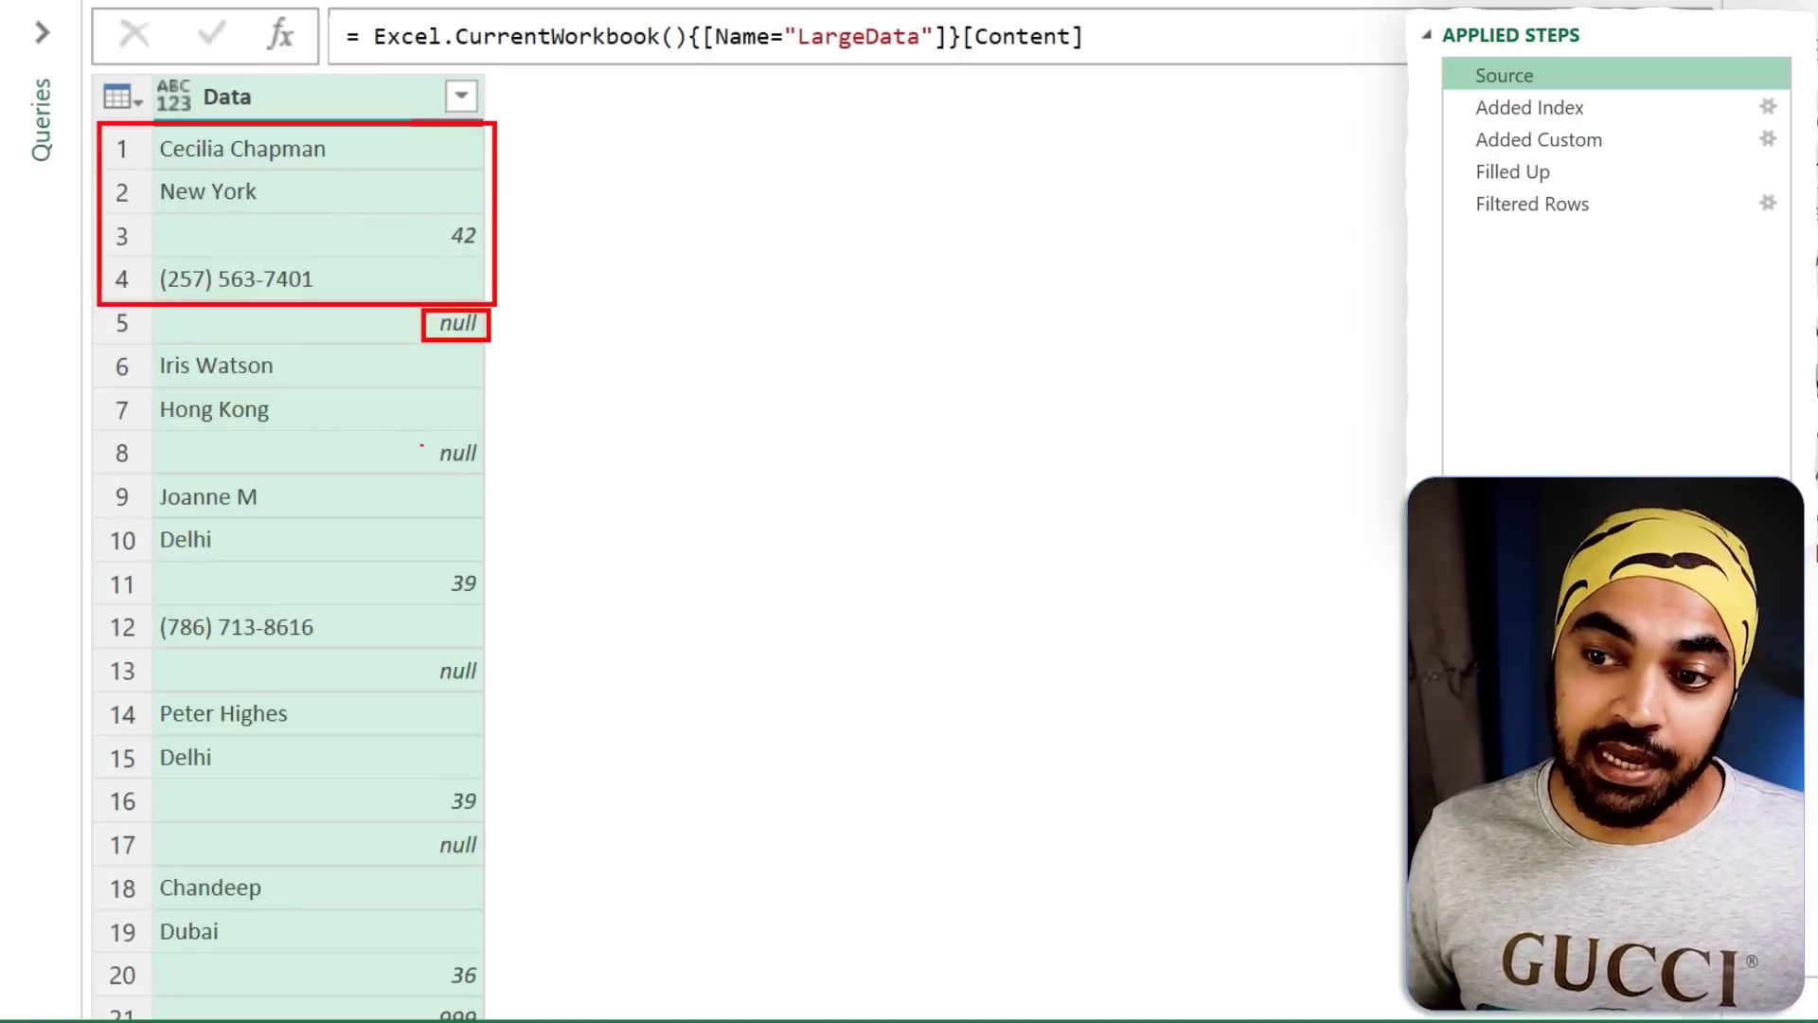
mouse_move(112, 352)
left_mouse_down()
mouse_move(382, 394)
mouse_move(465, 429)
left_mouse_up()
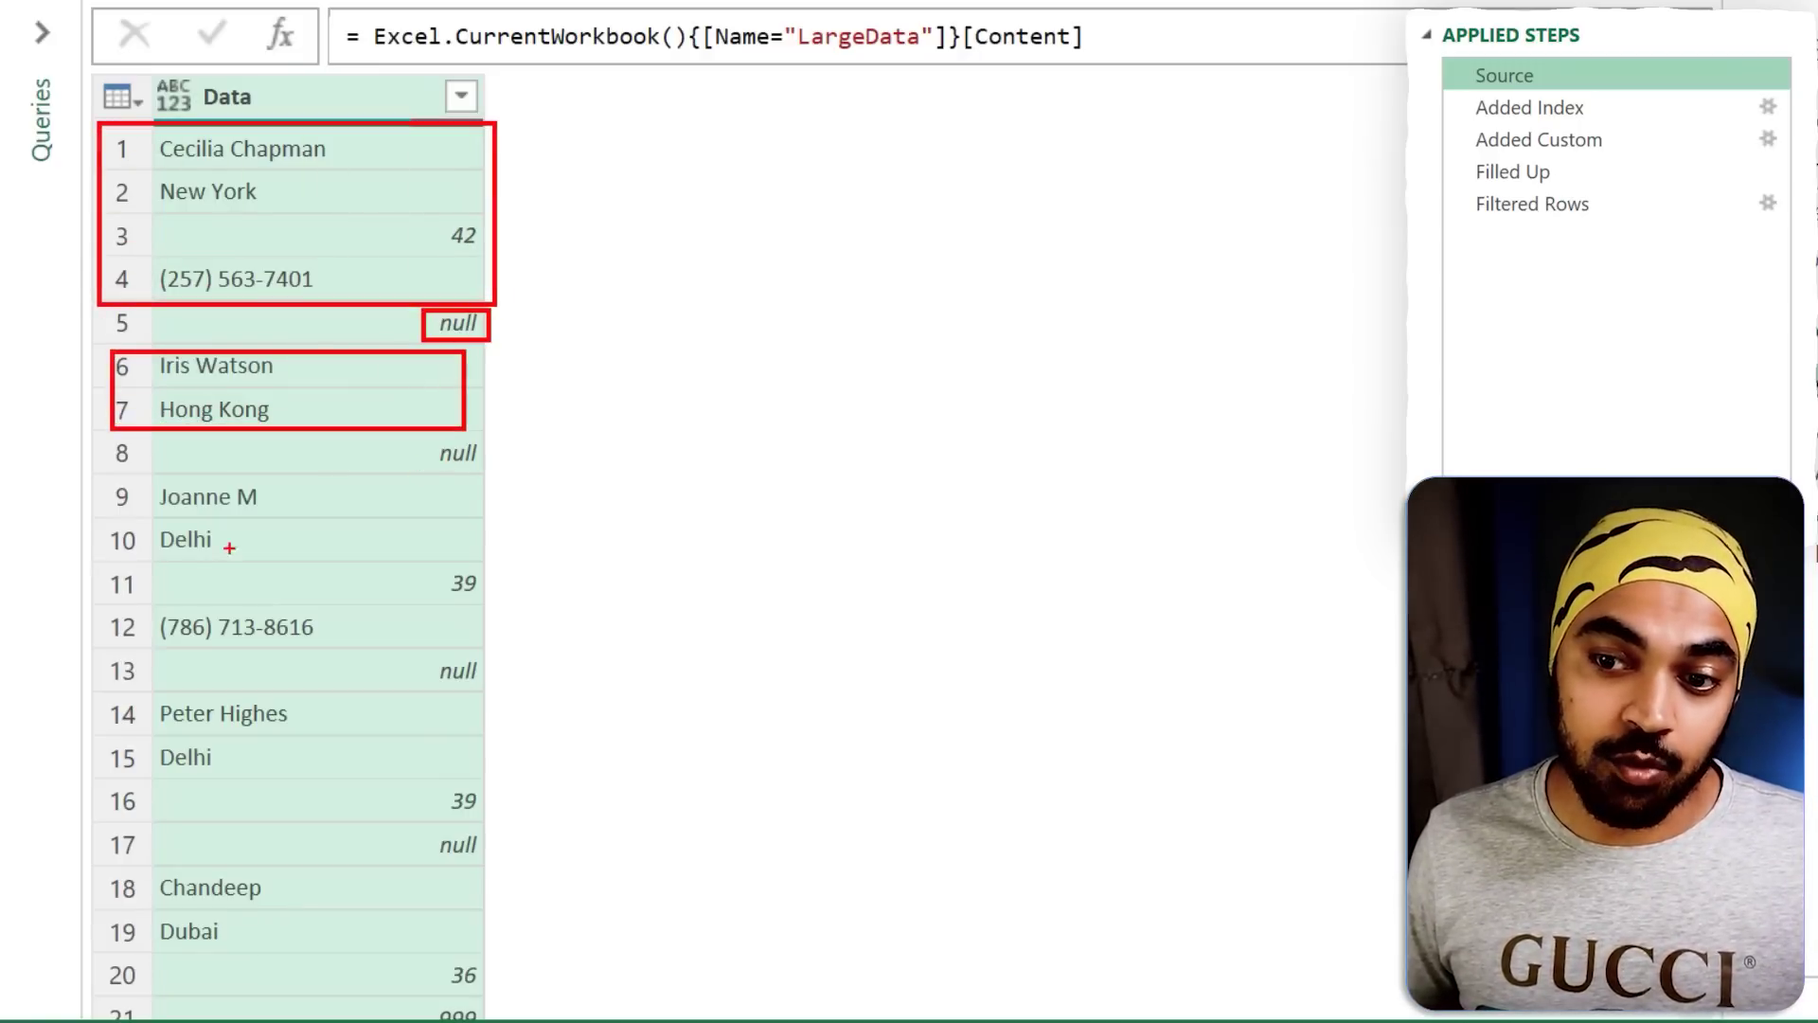
left_click_drag(106, 486, 478, 646)
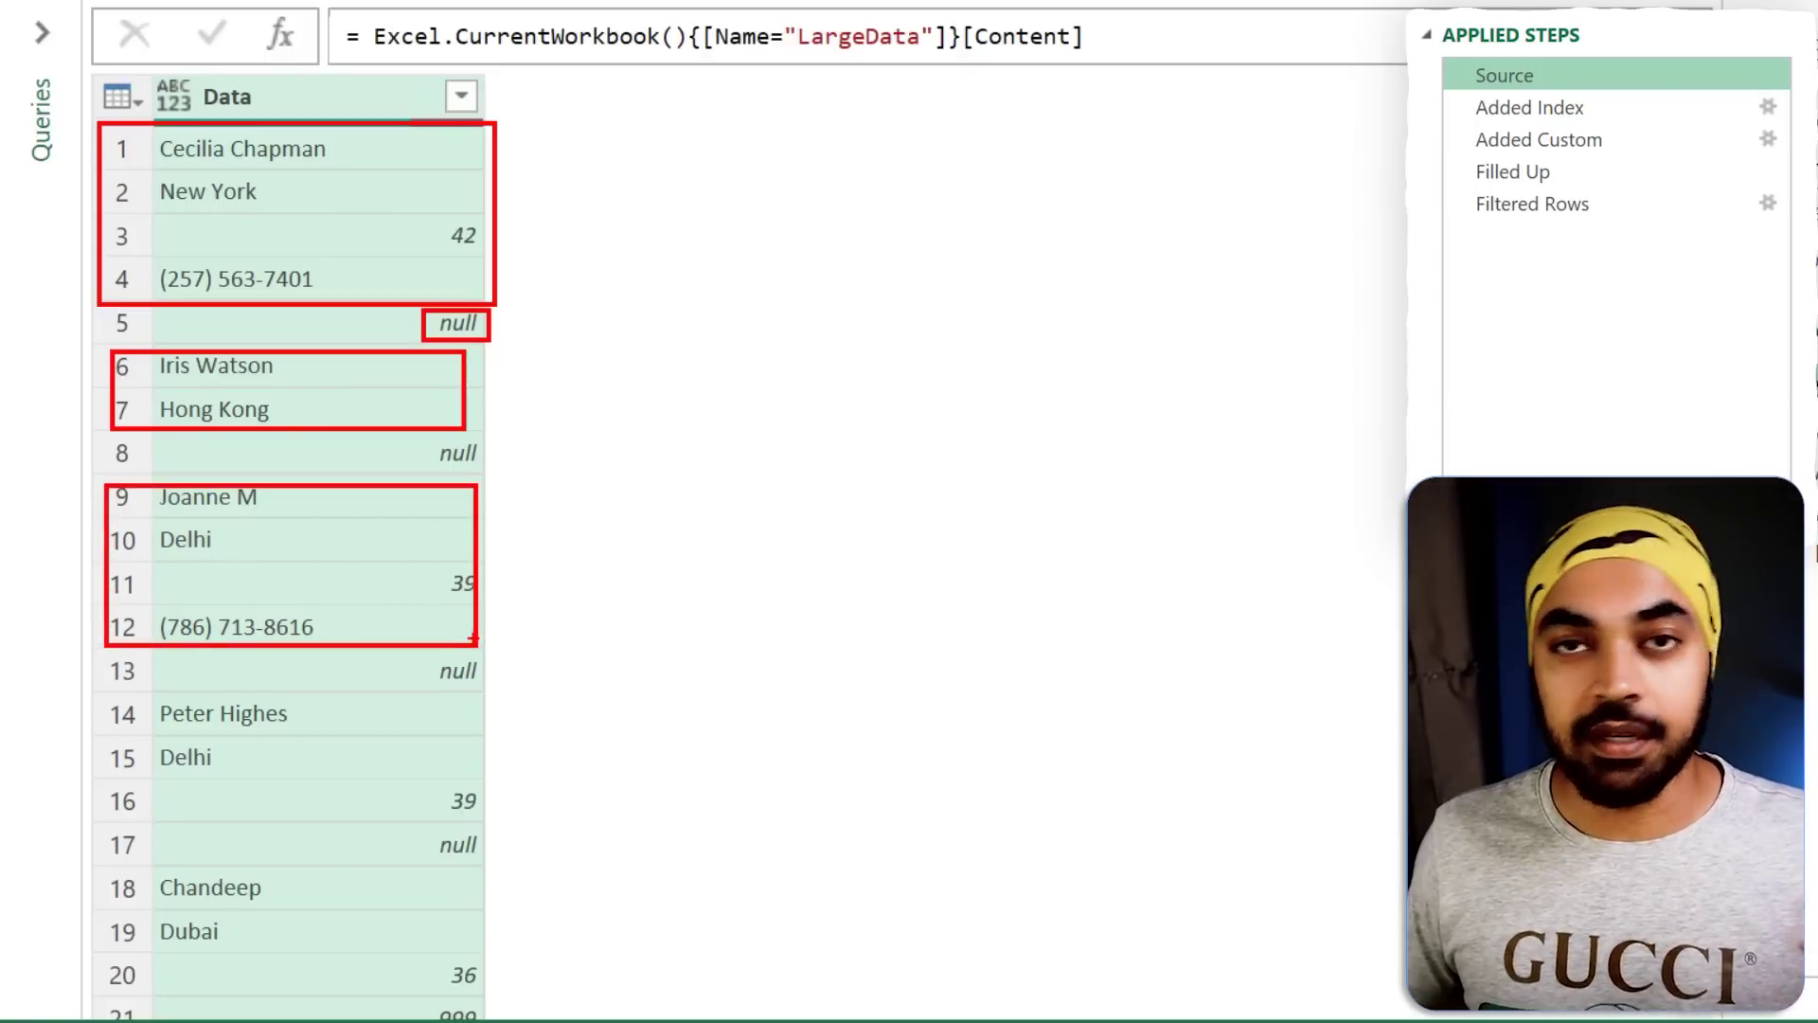
key("Escape")
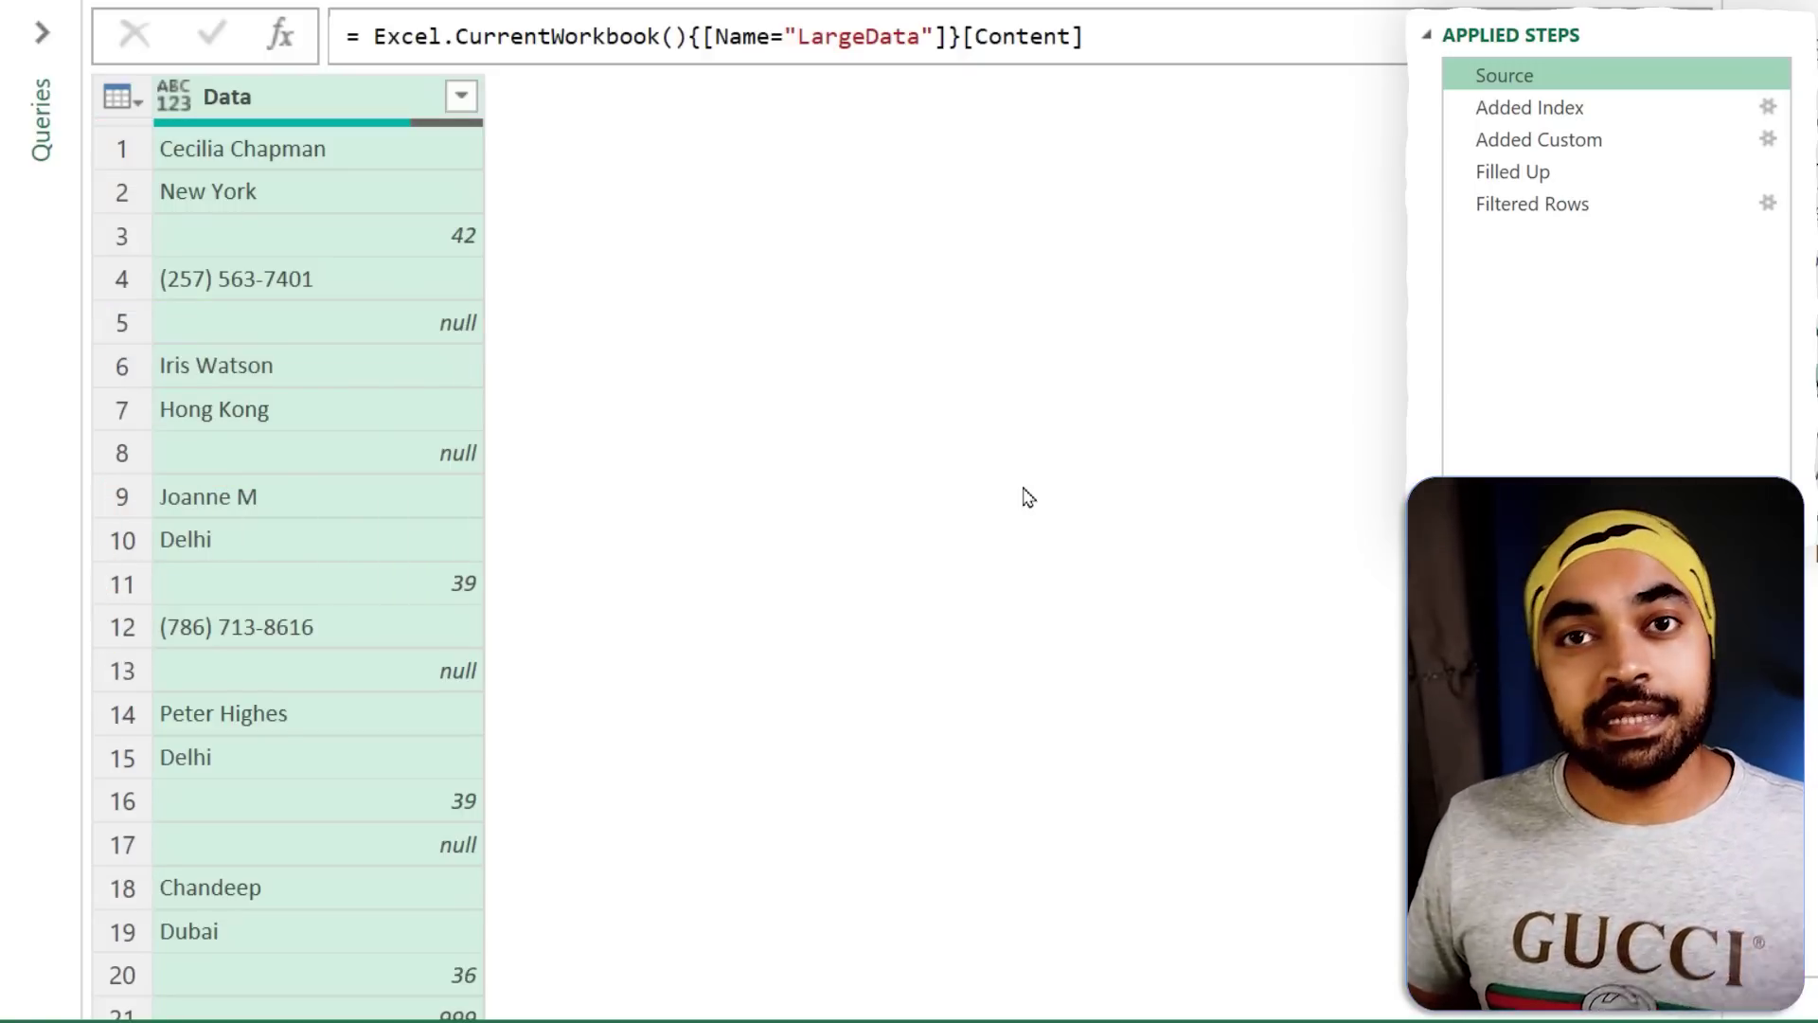
left_click(1529, 107)
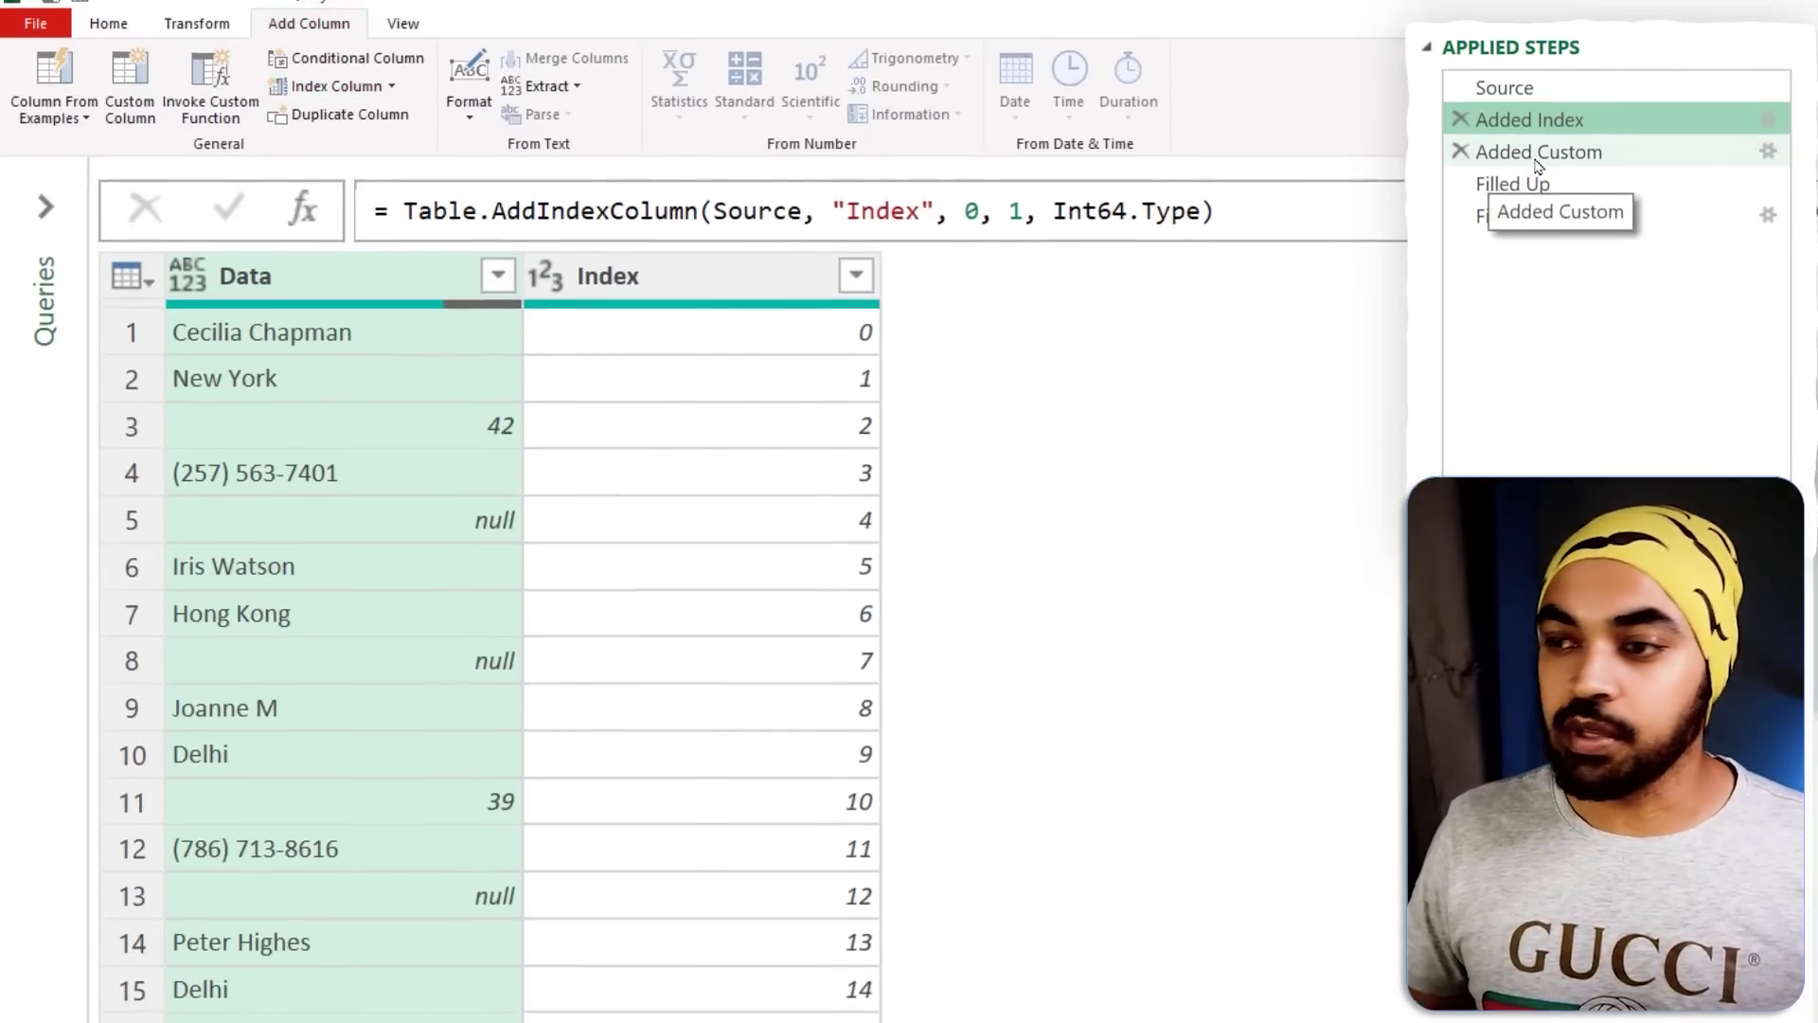
Show Added Custom returning Index (4) where Data is null, then open its conditional settings.
left_click(1536, 210)
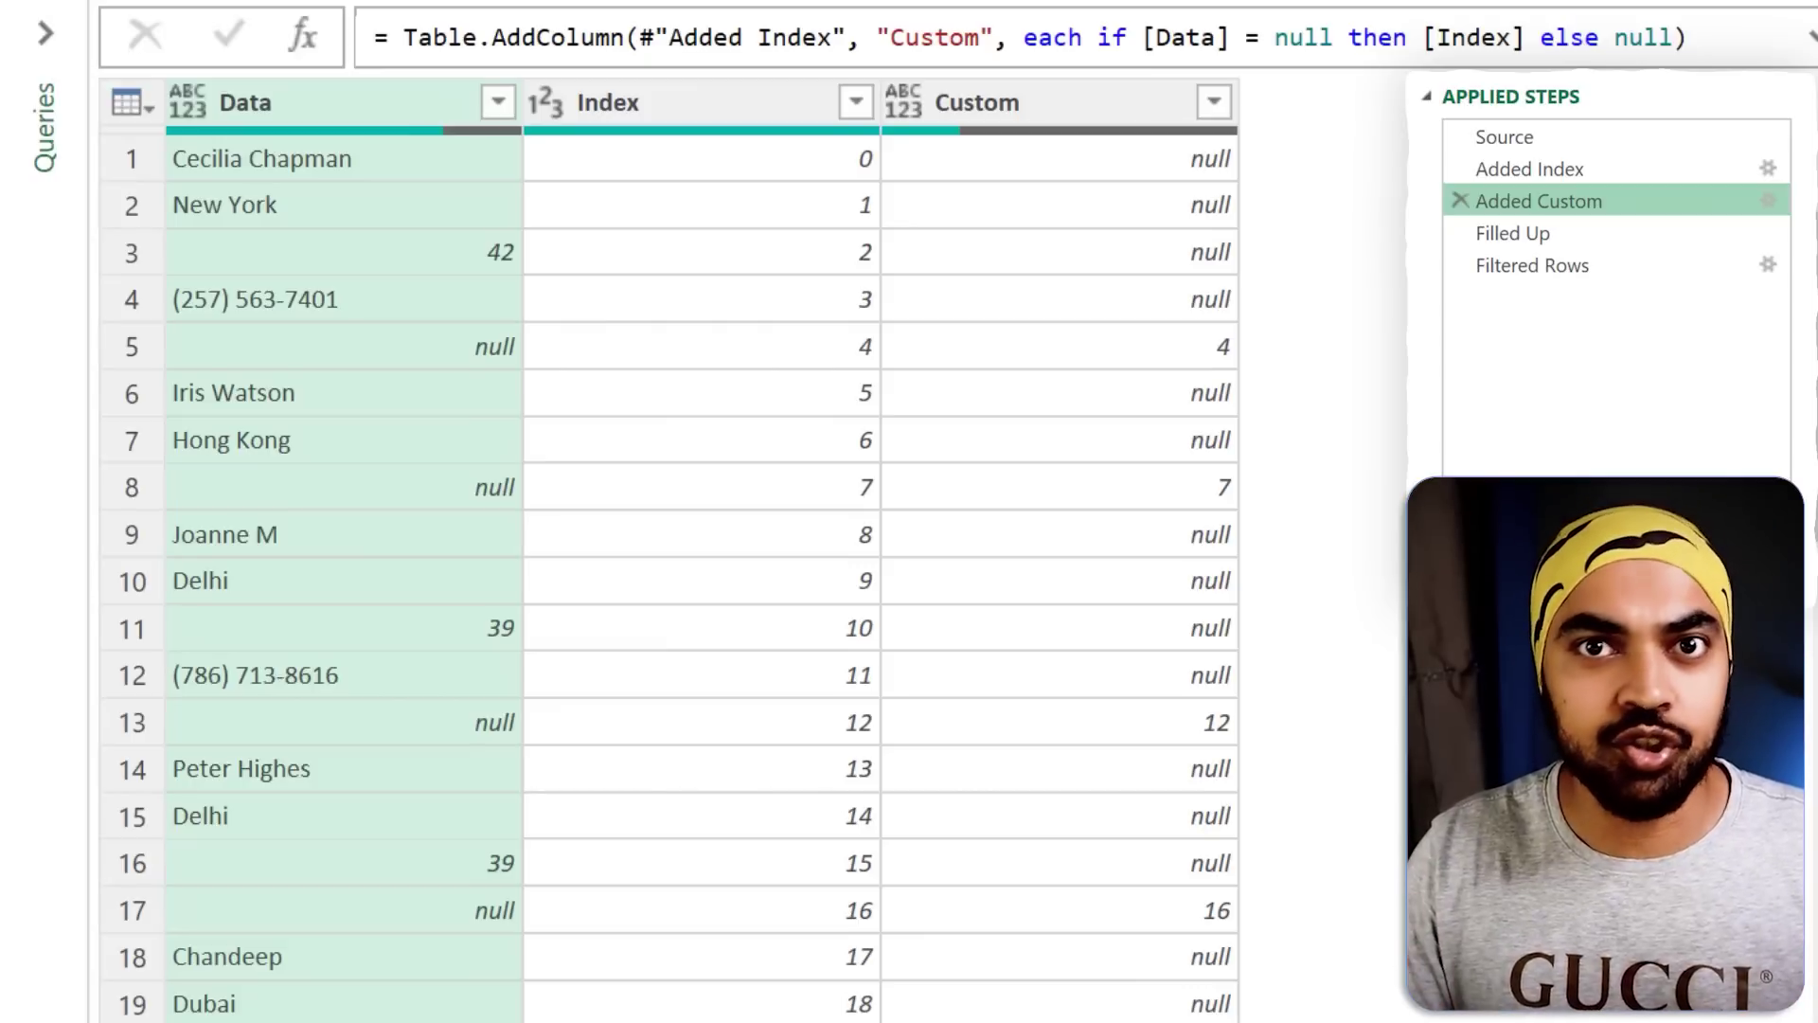
left_click_drag(436, 316, 529, 372)
mouse_move(1263, 329)
left_mouse_down()
mouse_move(1186, 318)
mouse_move(1262, 365)
mouse_move(1260, 326)
left_mouse_up()
left_click_drag(795, 347, 818, 336)
left_click_drag(1254, 240, 1291, 193)
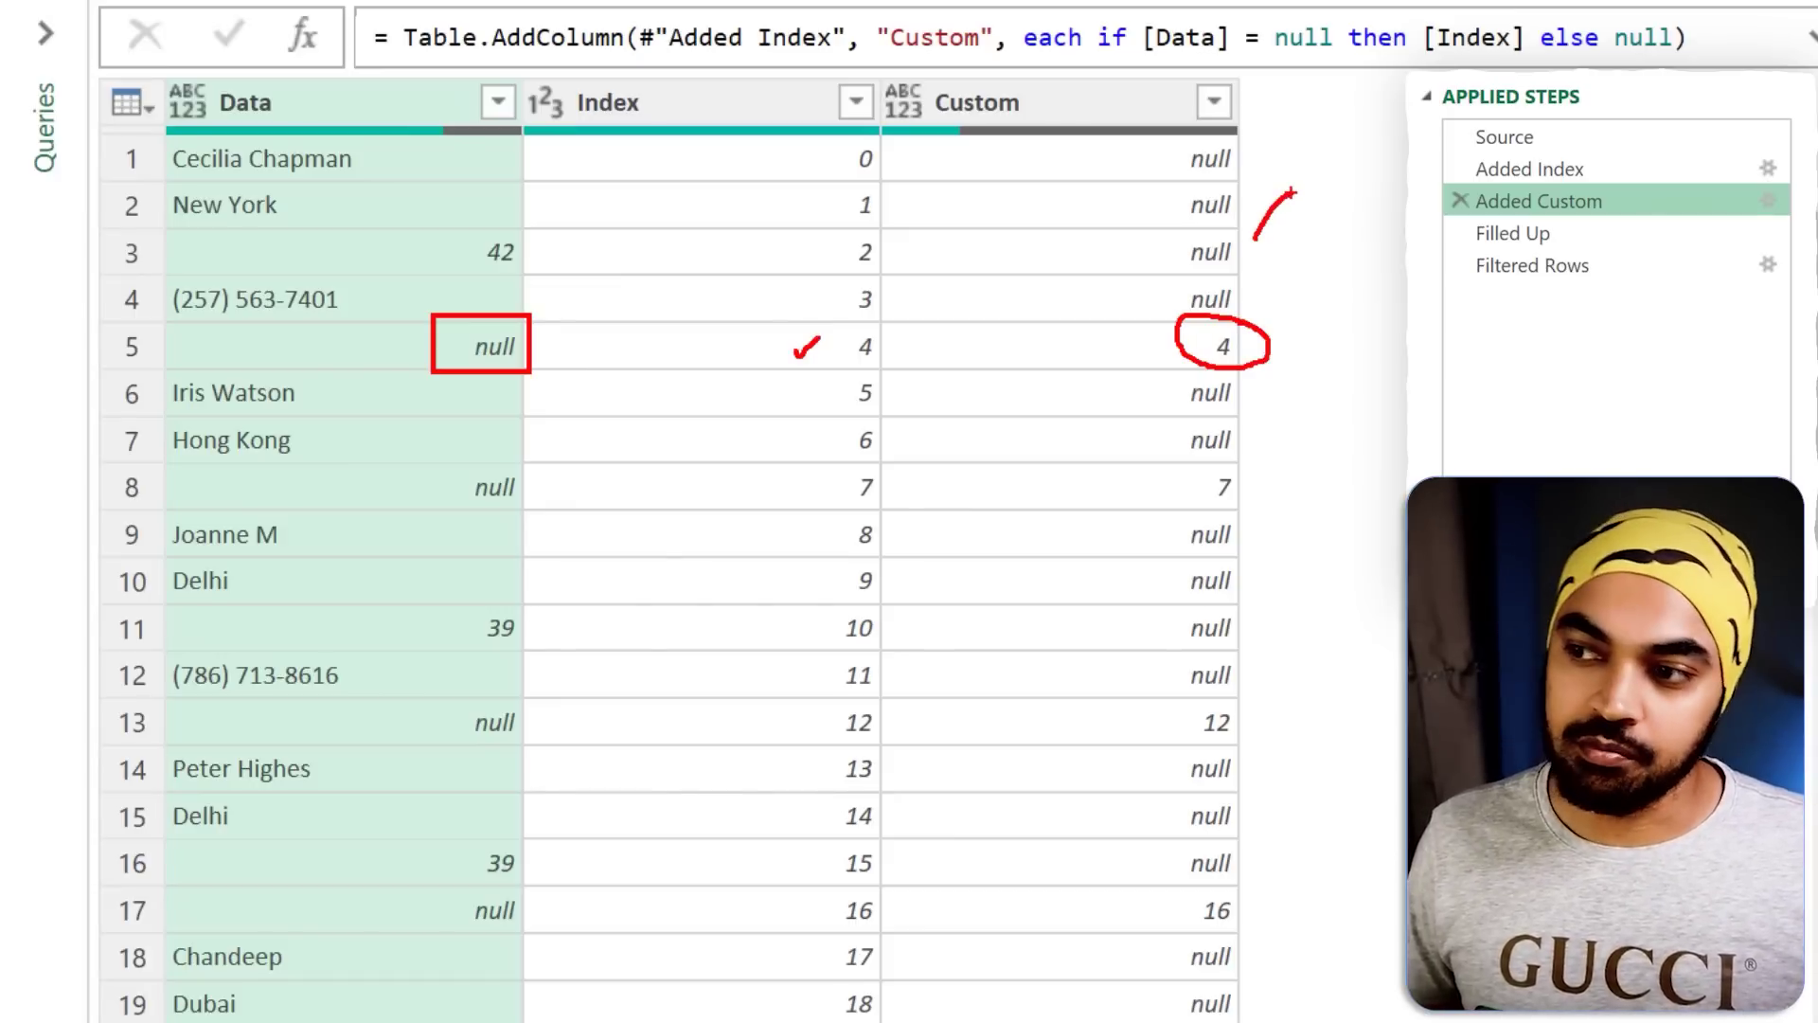
left_click_drag(441, 468, 559, 506)
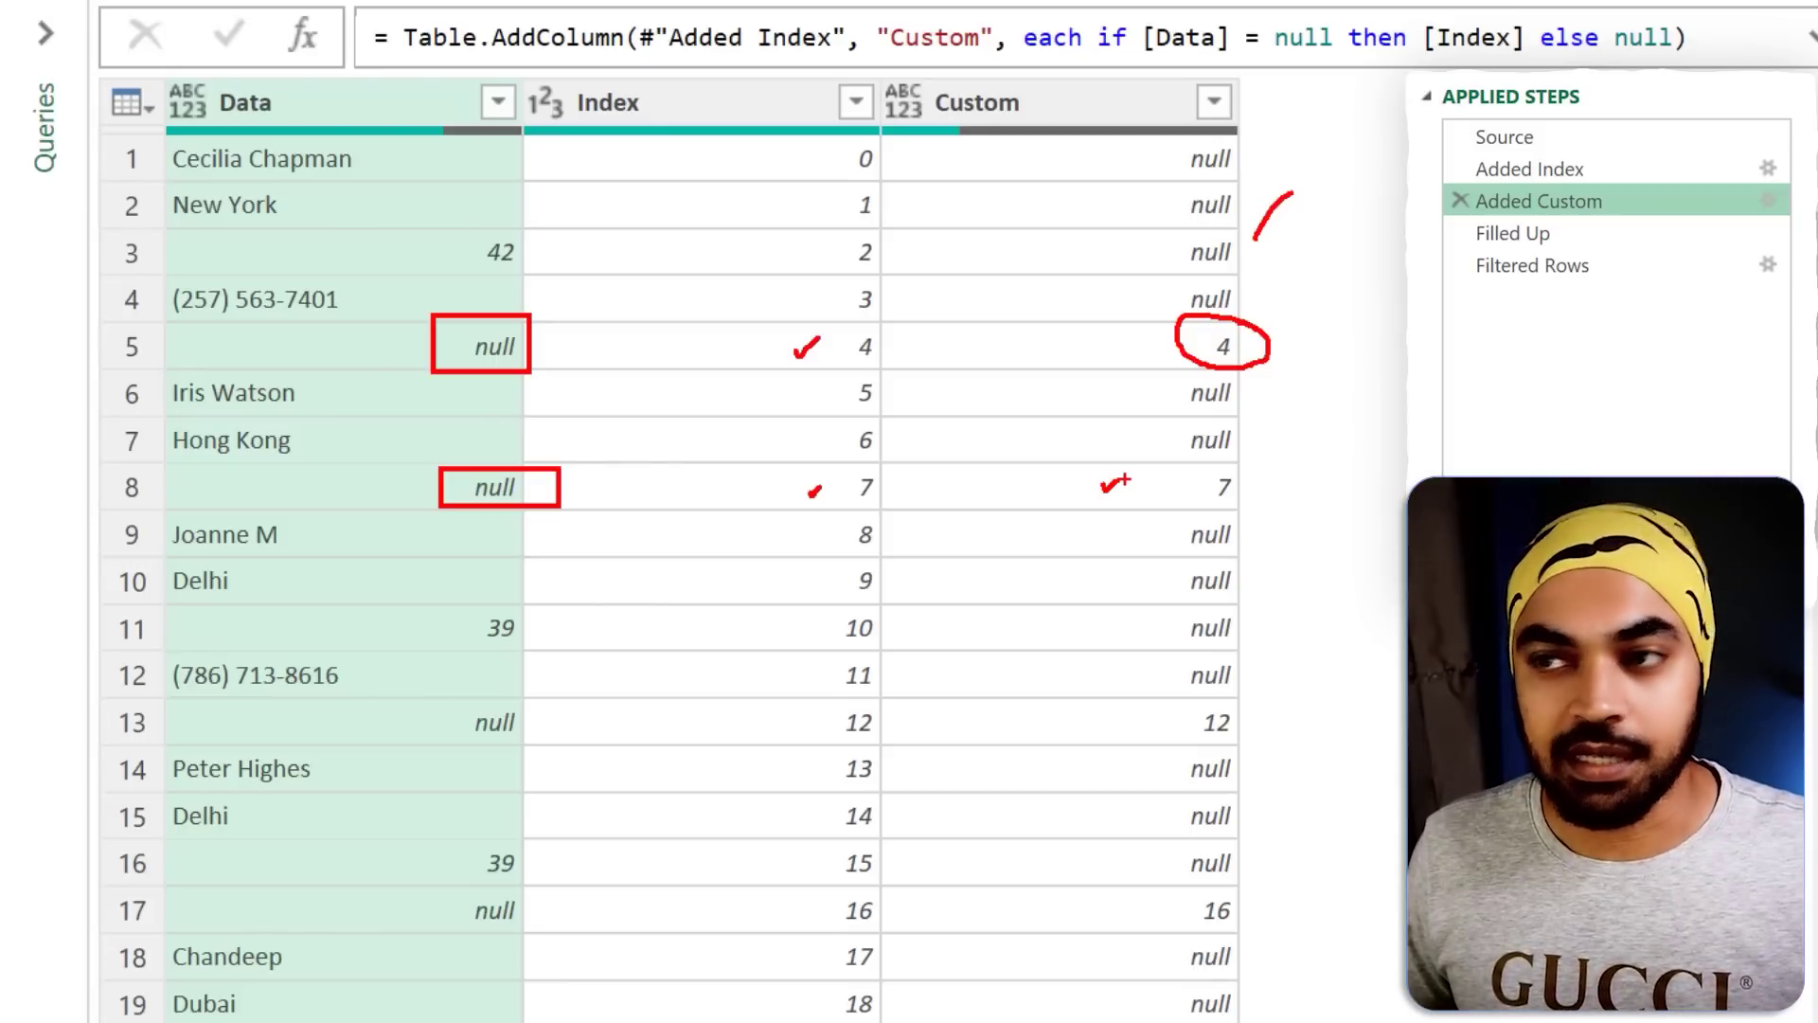
key("Escape")
left_click(1769, 200)
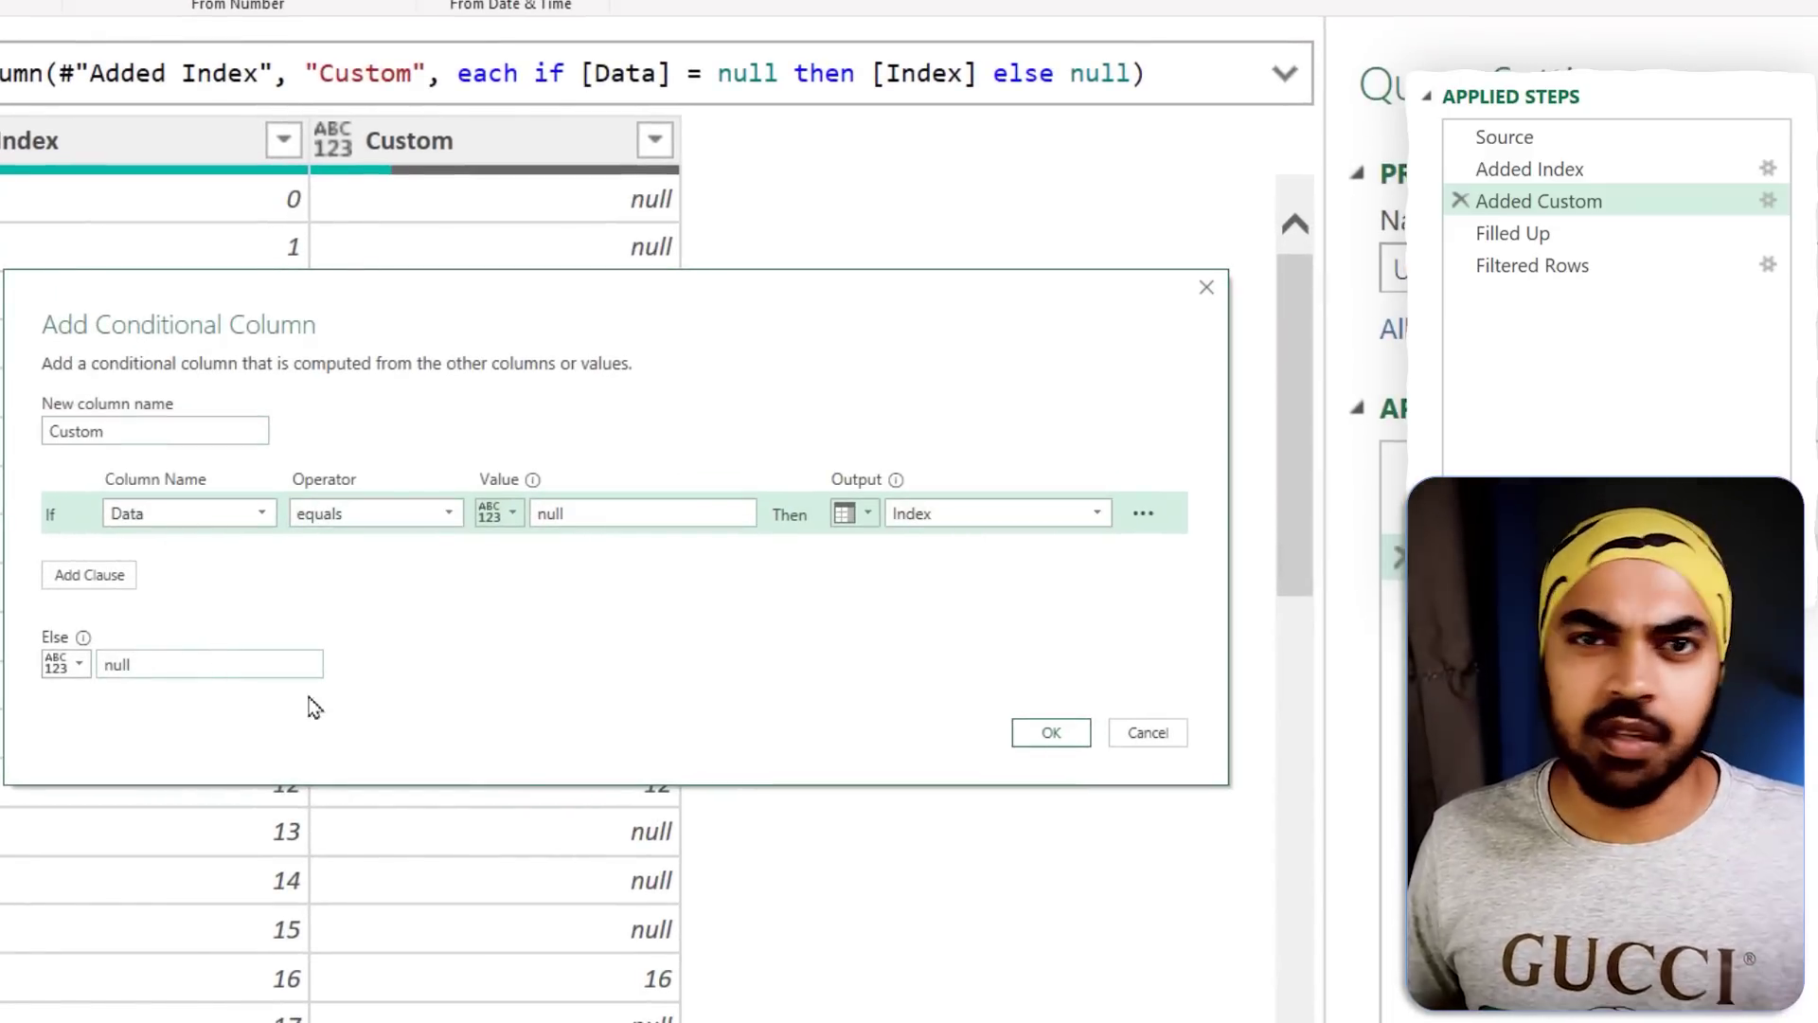
Cancel the conditional column dialog, show 4 and 7 filling upward, and view Filled Up.
left_click(1118, 734)
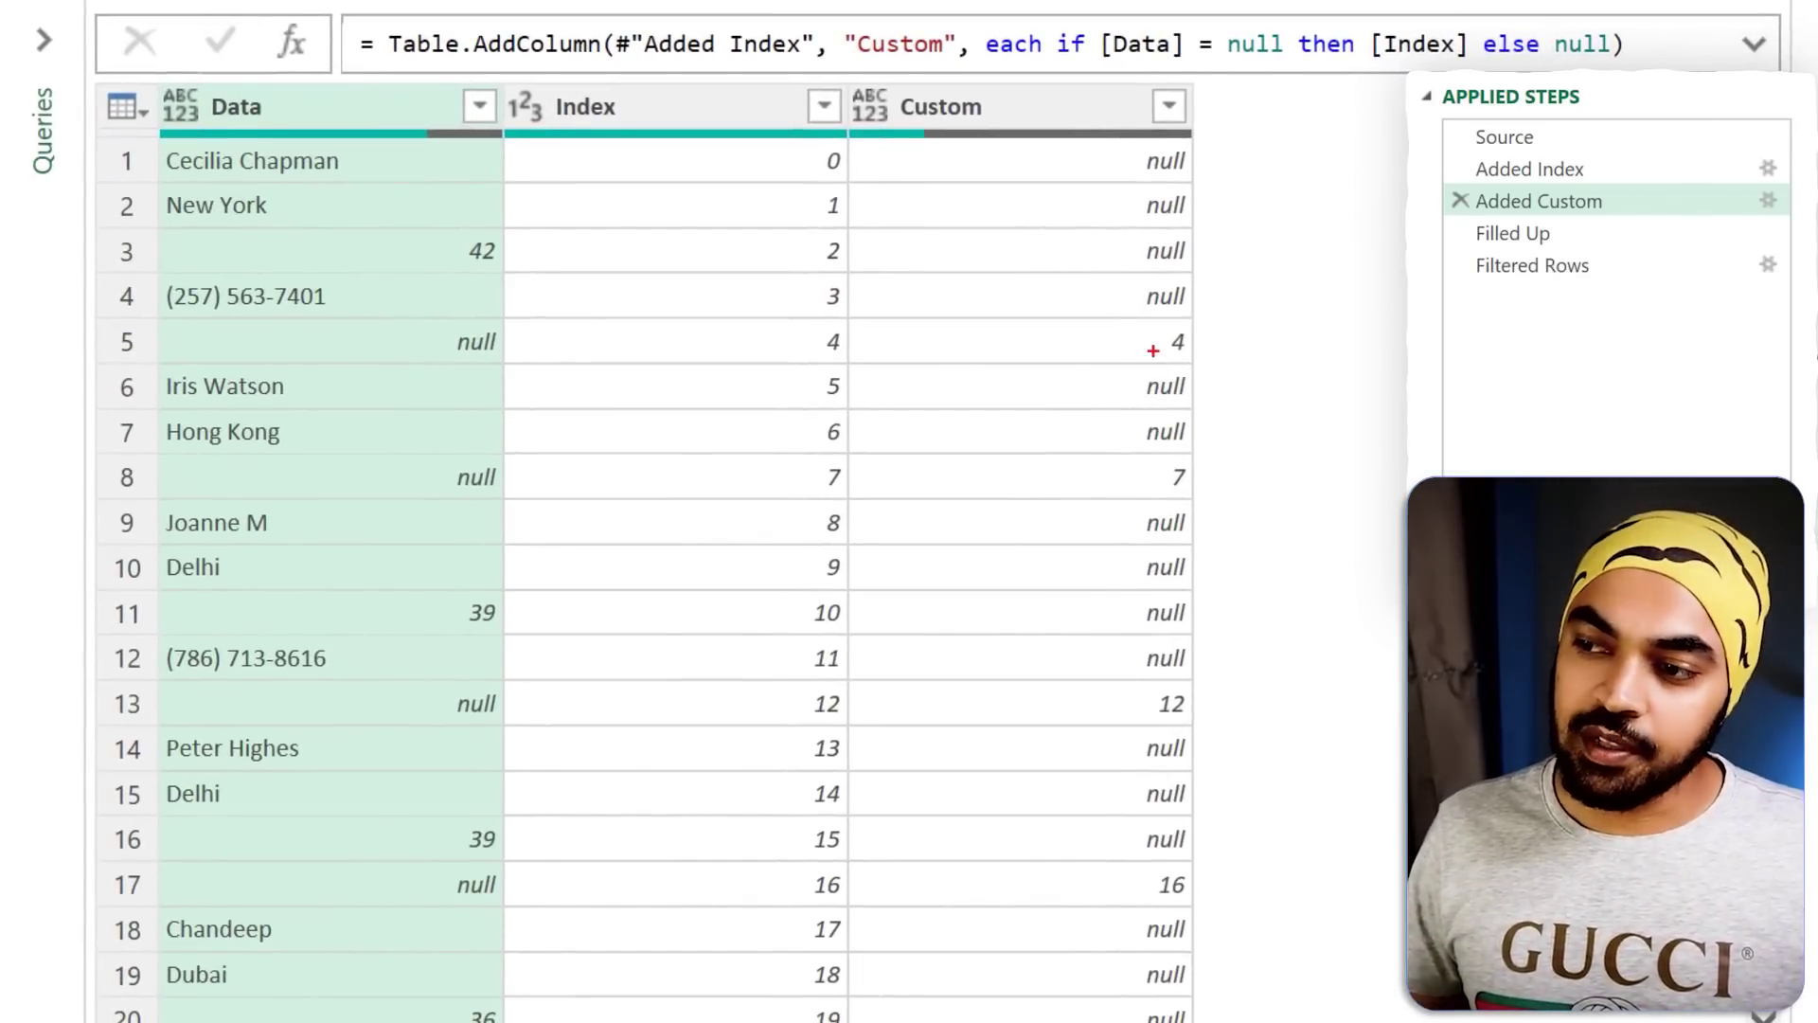
left_click_drag(1101, 343, 1098, 171)
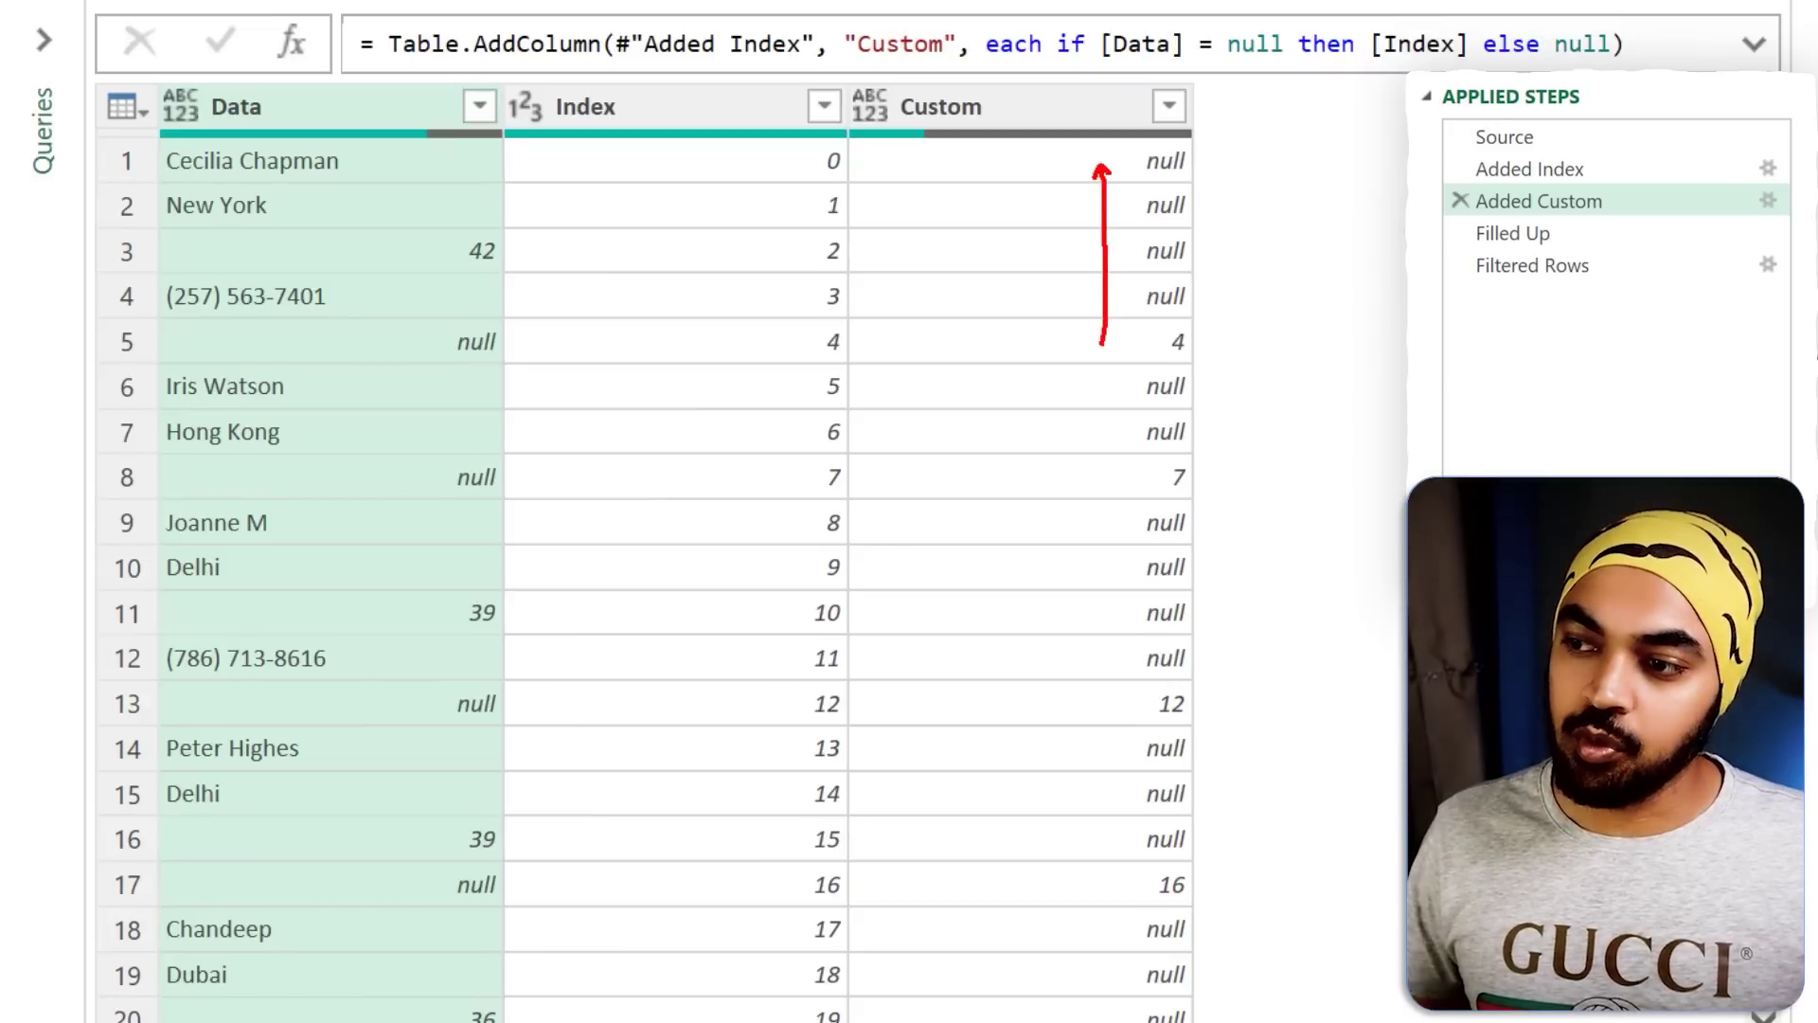
left_click_drag(1122, 479, 1111, 389)
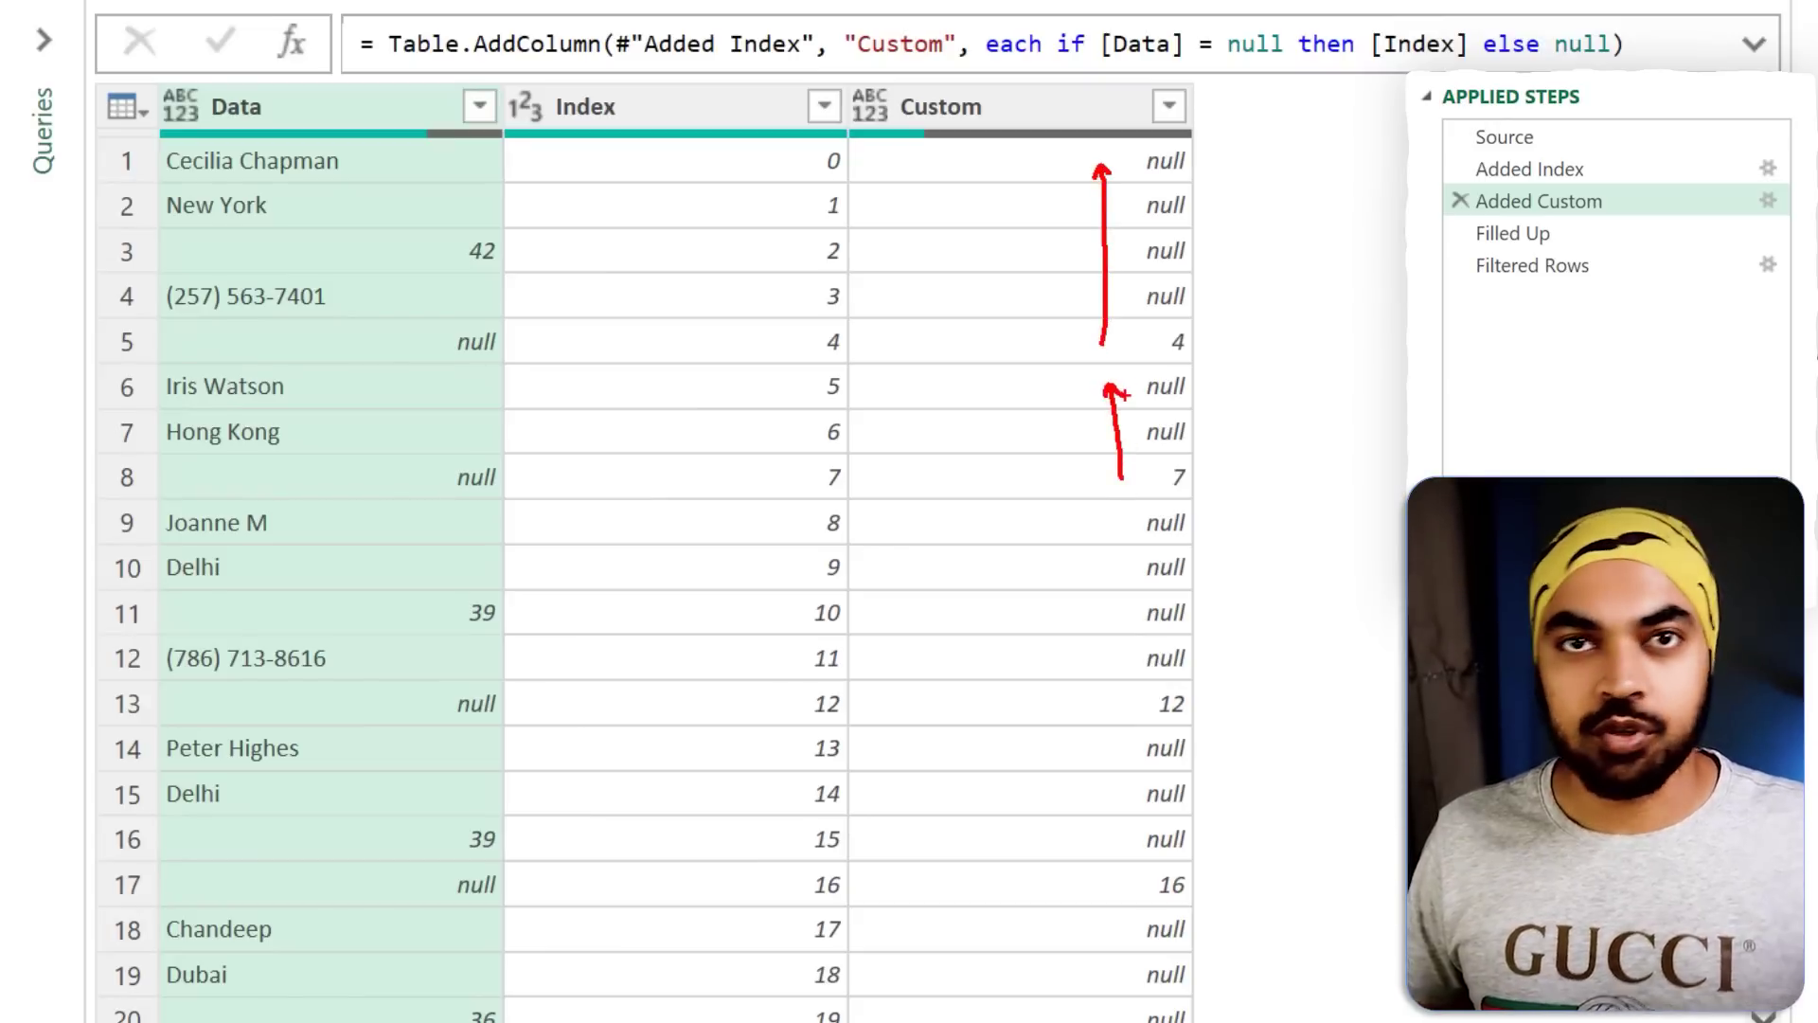
key("Down")
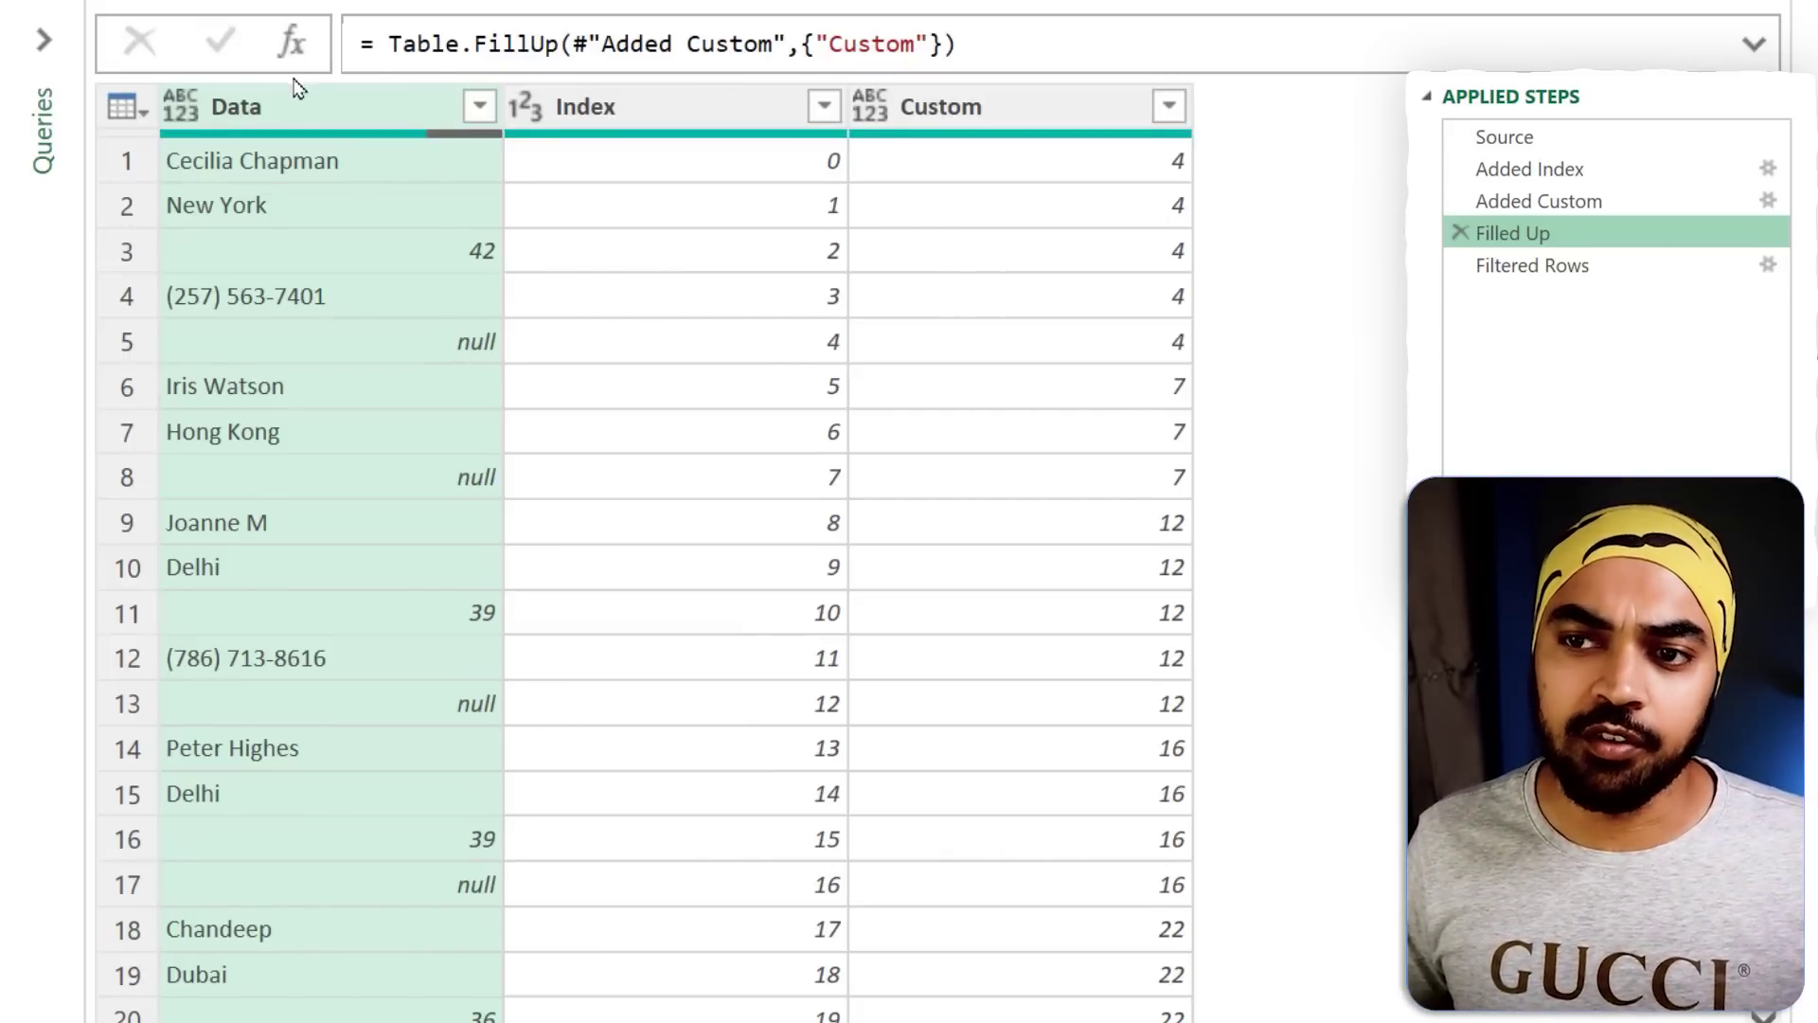
View Filtered Rows, highlighting the first record's group value 4 with null rows gone.
left_click(1525, 266)
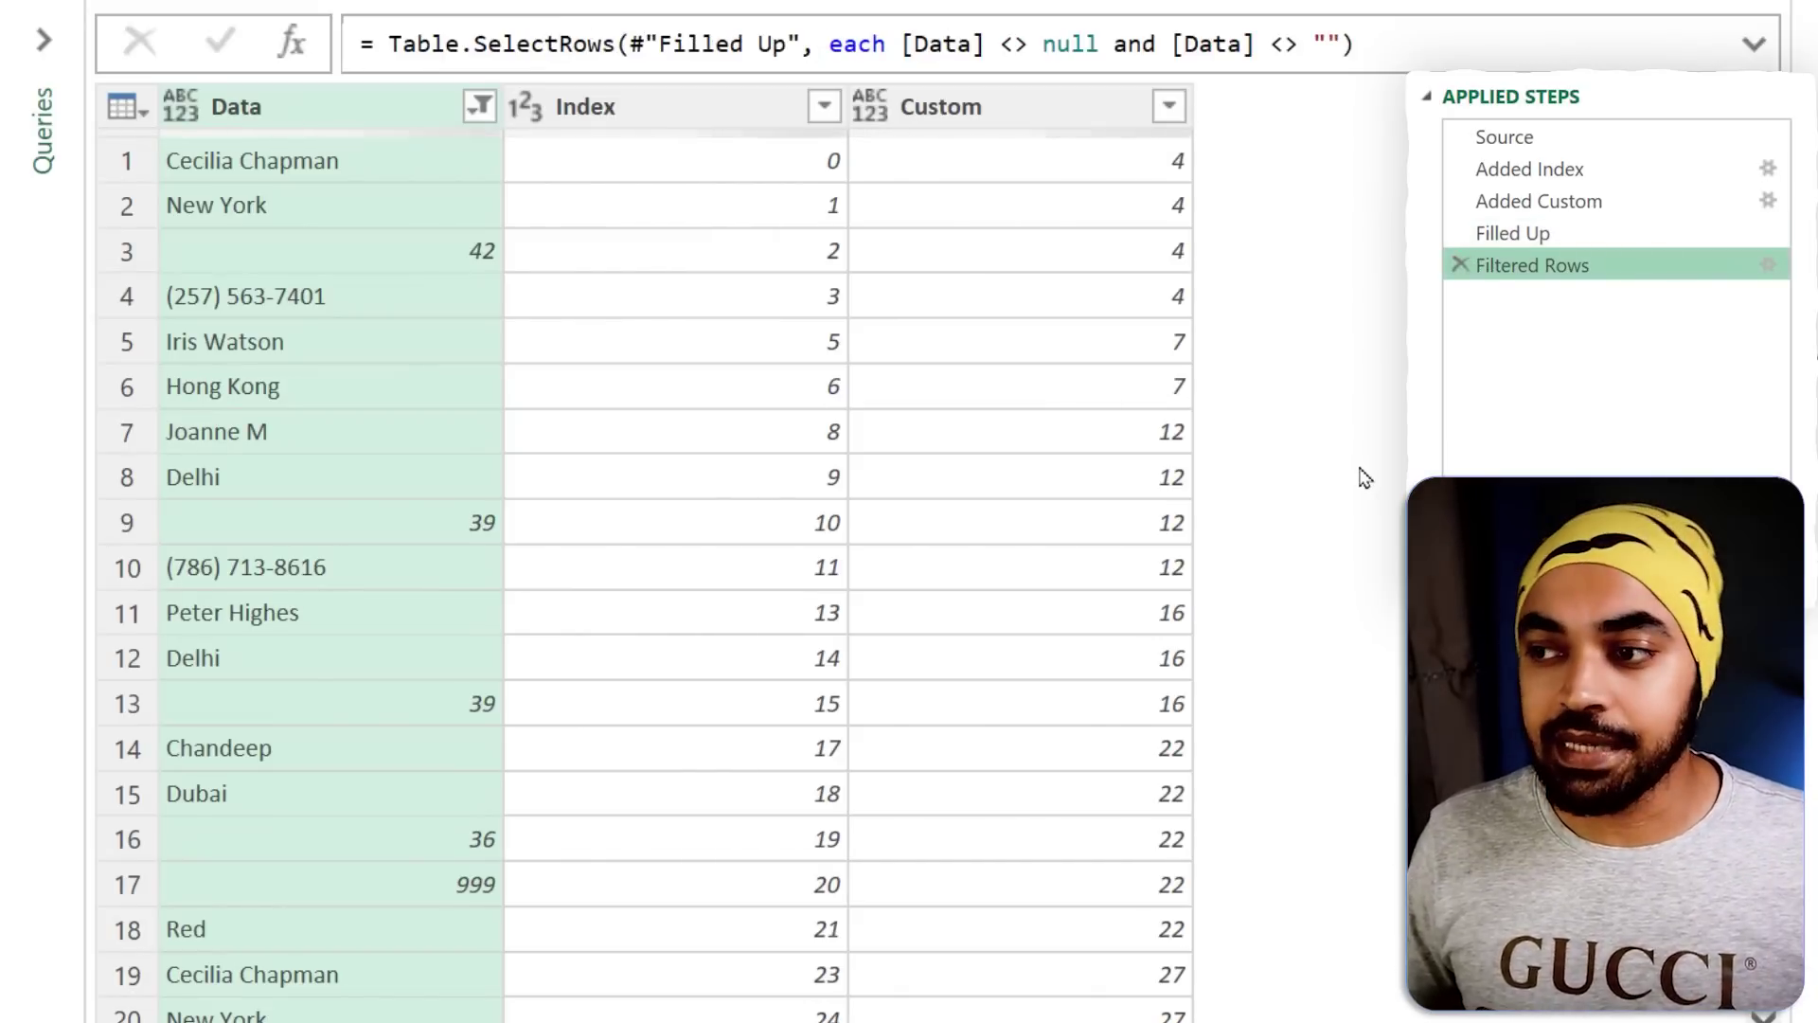
mouse_move(1137, 145)
left_mouse_down()
mouse_move(1215, 317)
mouse_move(1142, 330)
mouse_move(1210, 411)
mouse_move(1209, 580)
mouse_move(1148, 629)
mouse_move(1203, 725)
left_mouse_up()
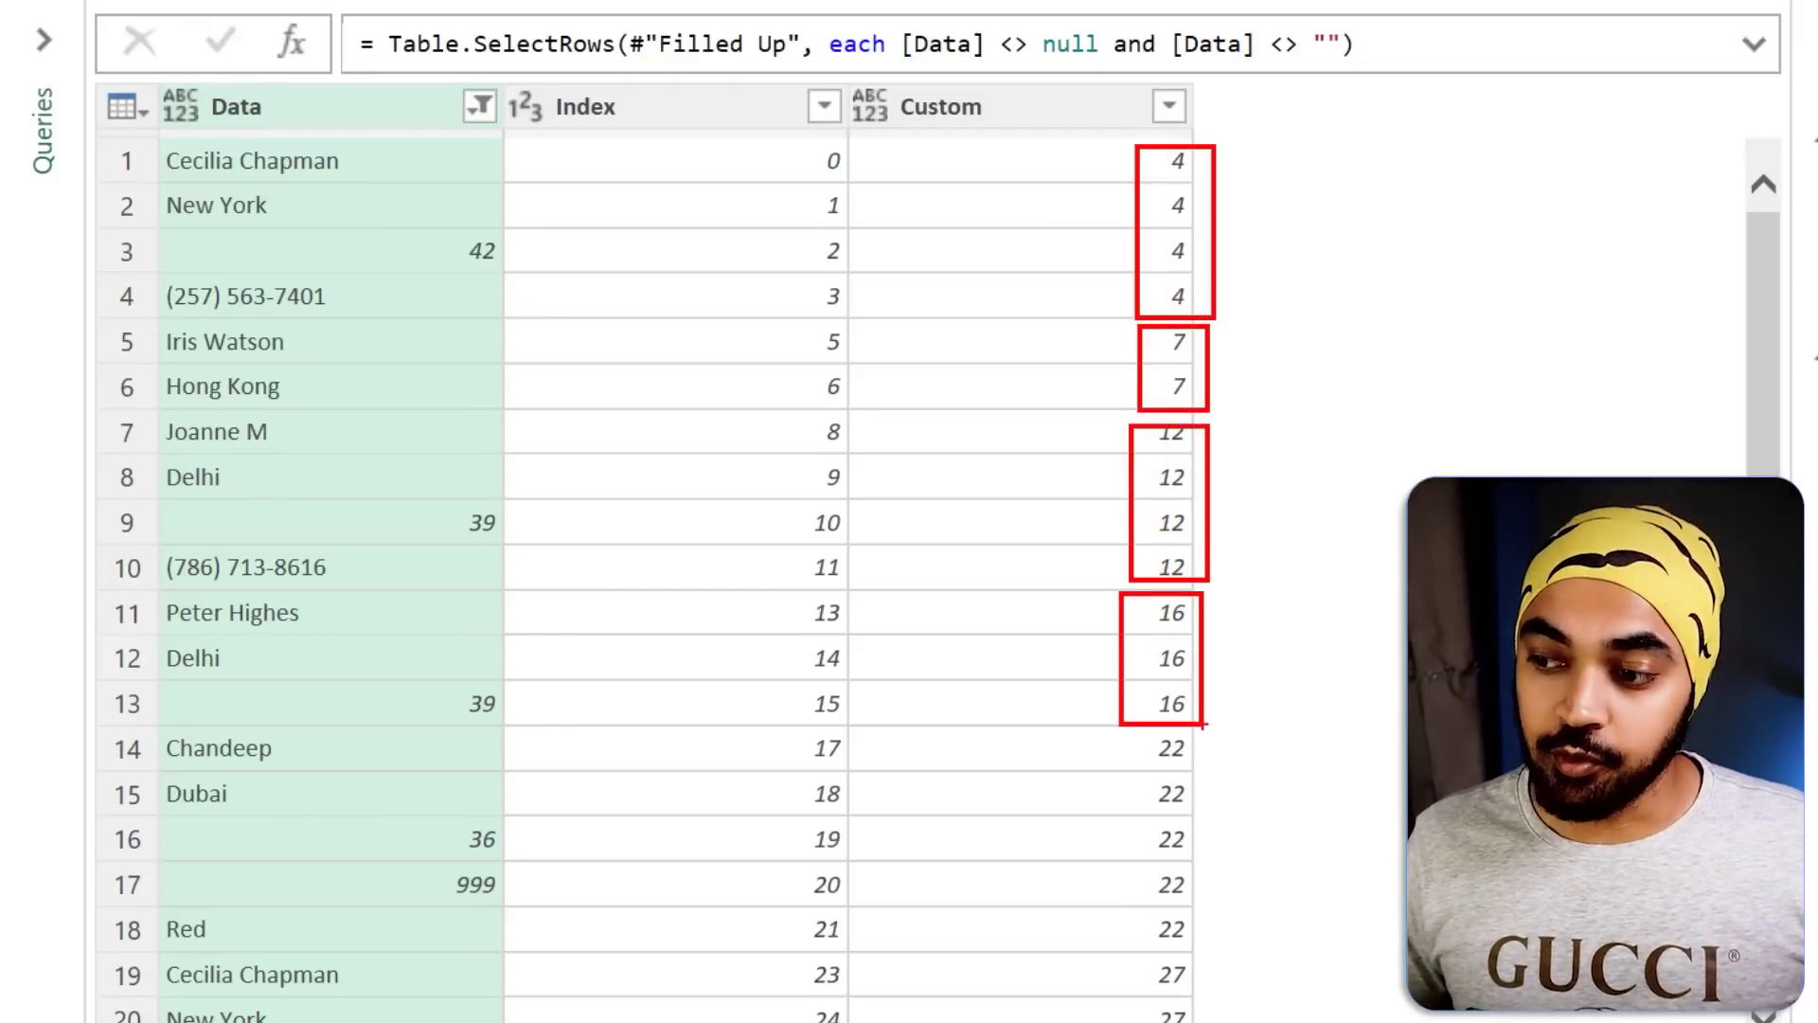
key("Escape")
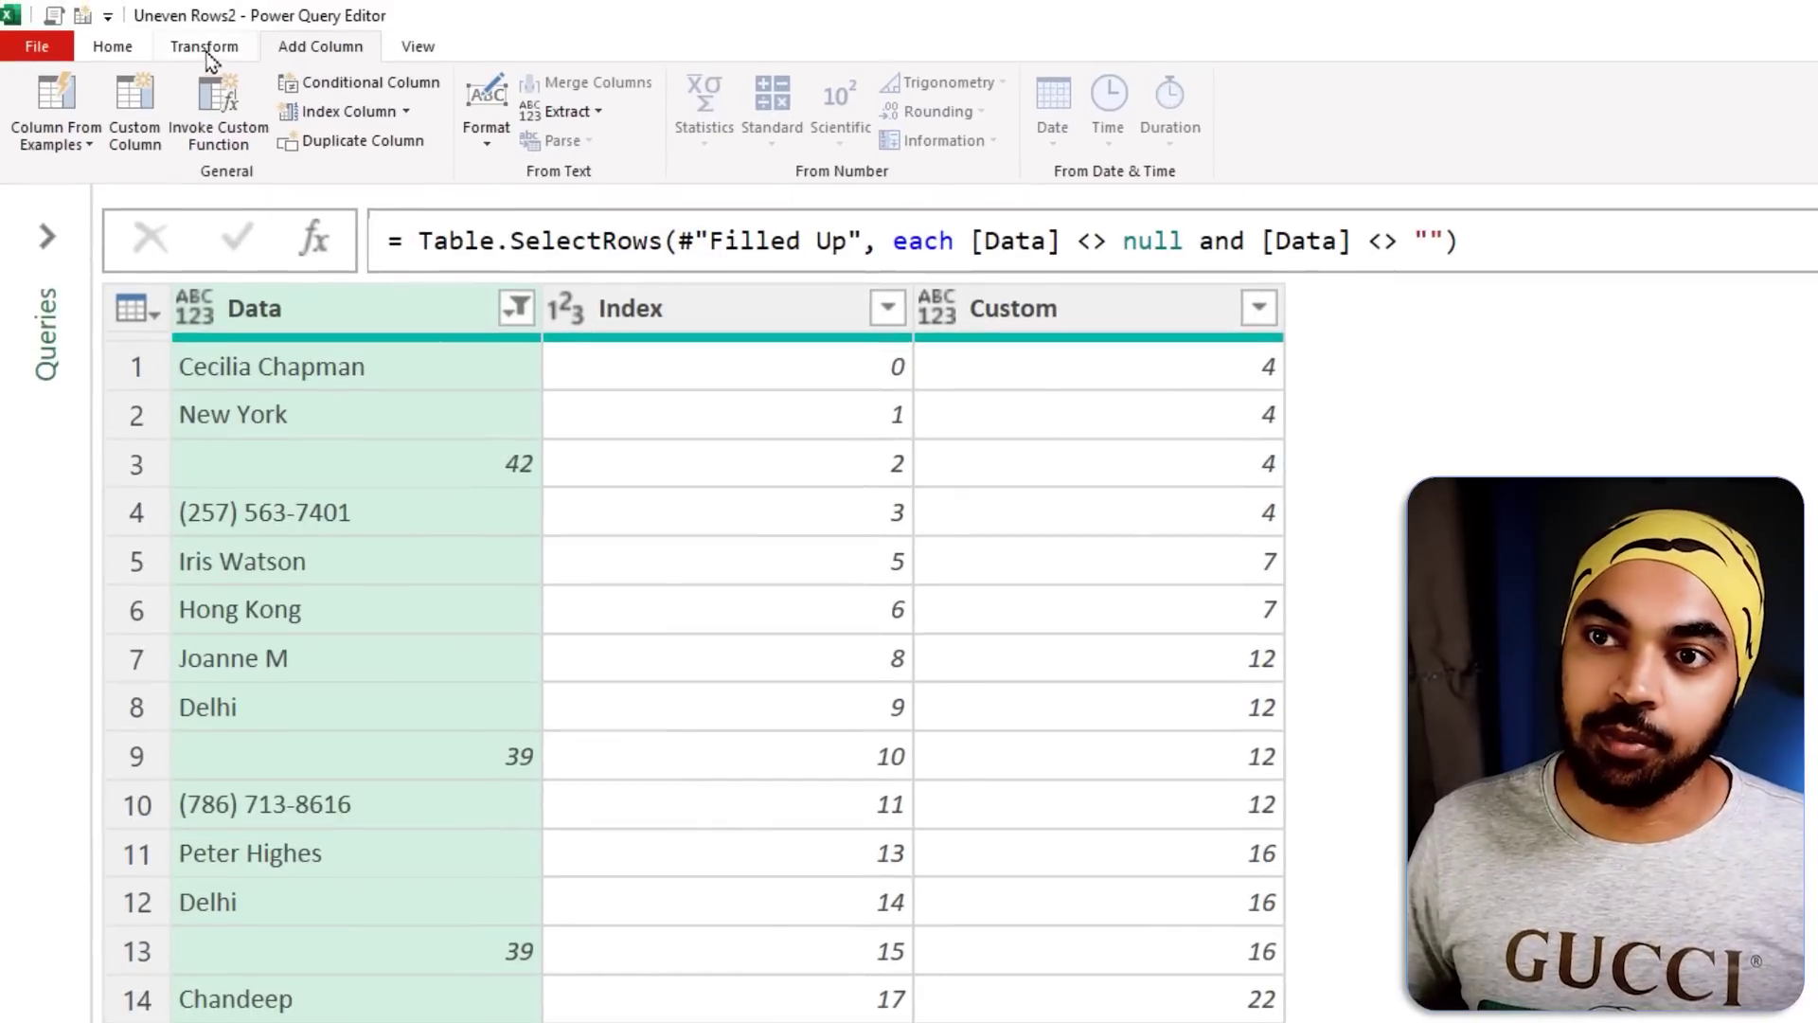
Group rows by Custom in Advanced mode into an All Rows column named Data.
left_click(205, 49)
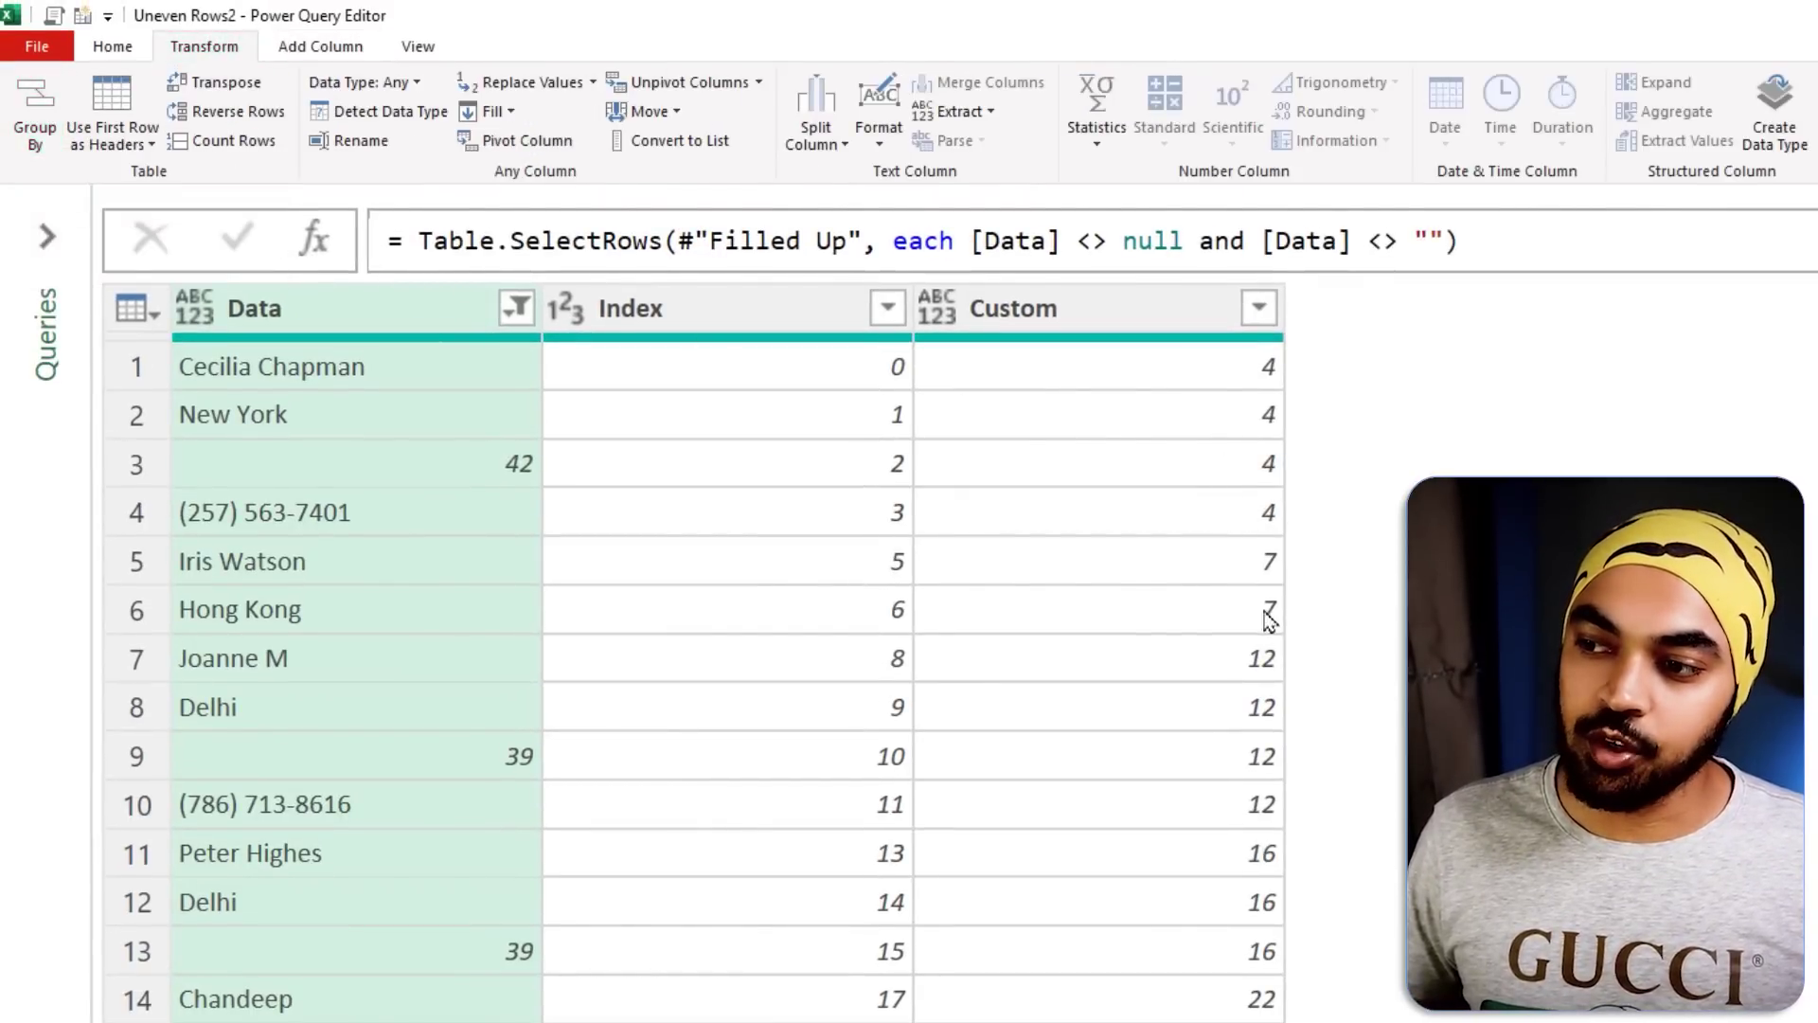
scroll(1269, 625, "down", 3)
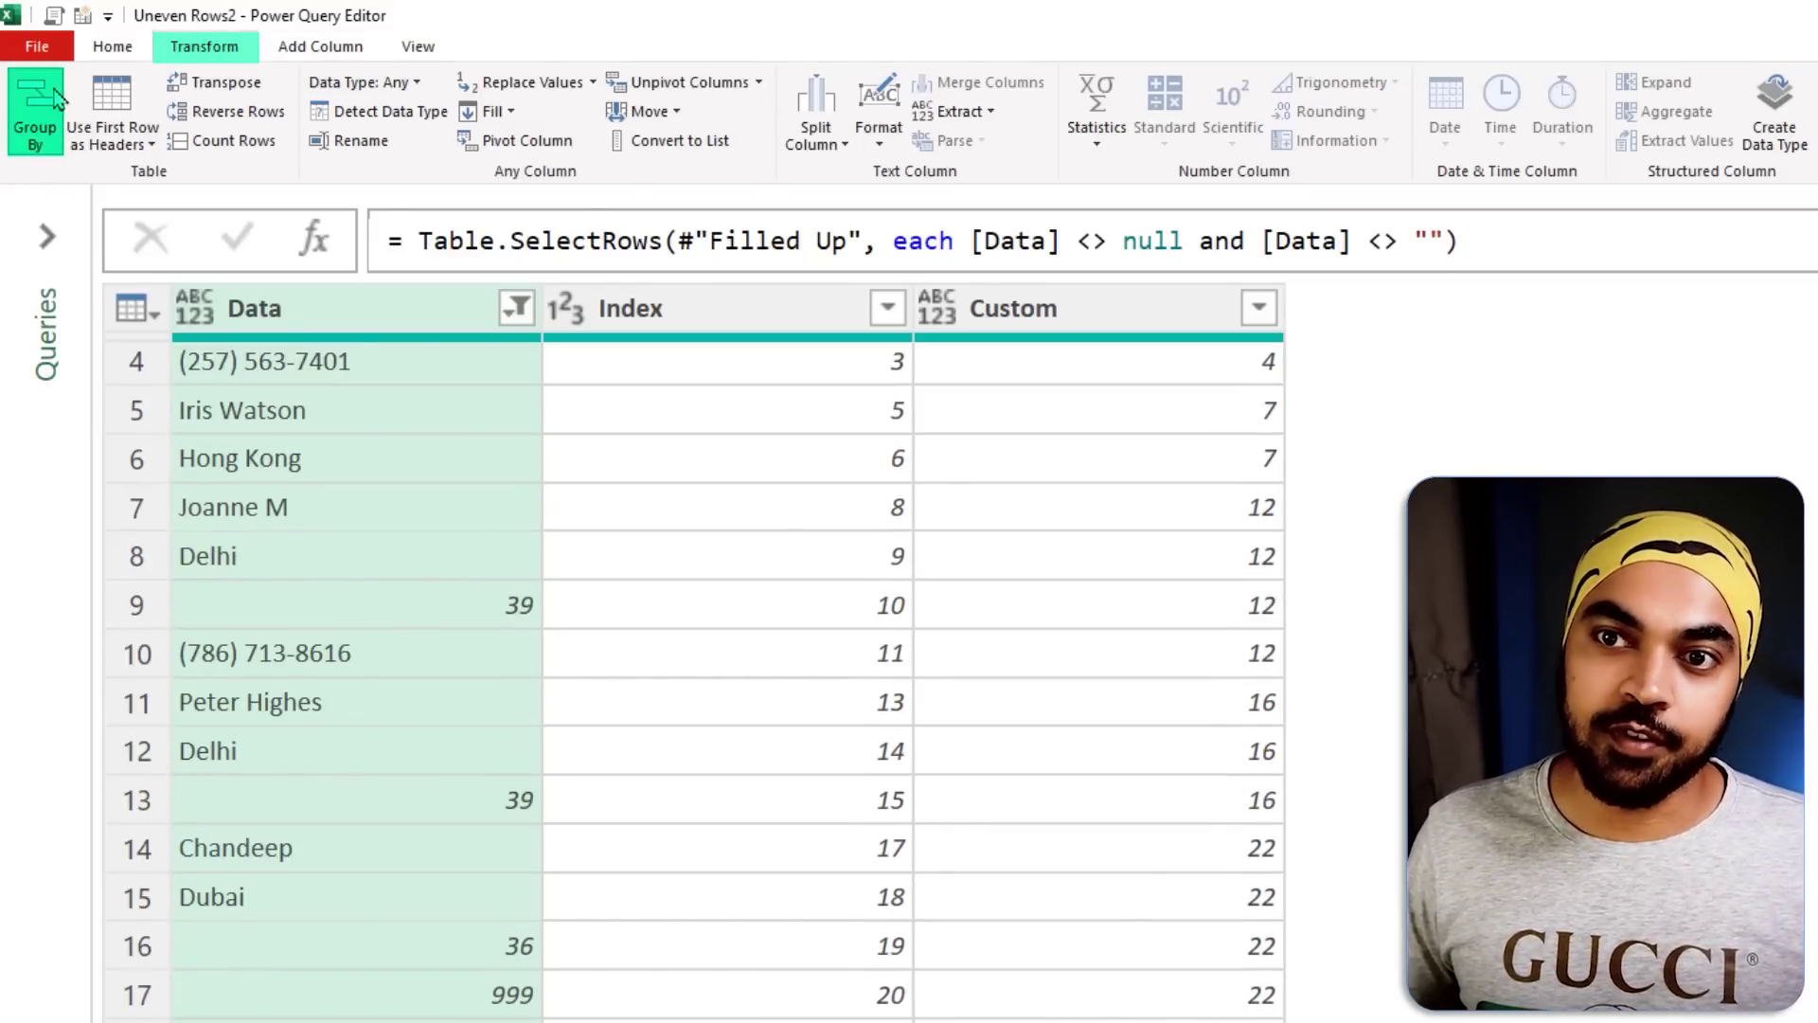
left_click(35, 112)
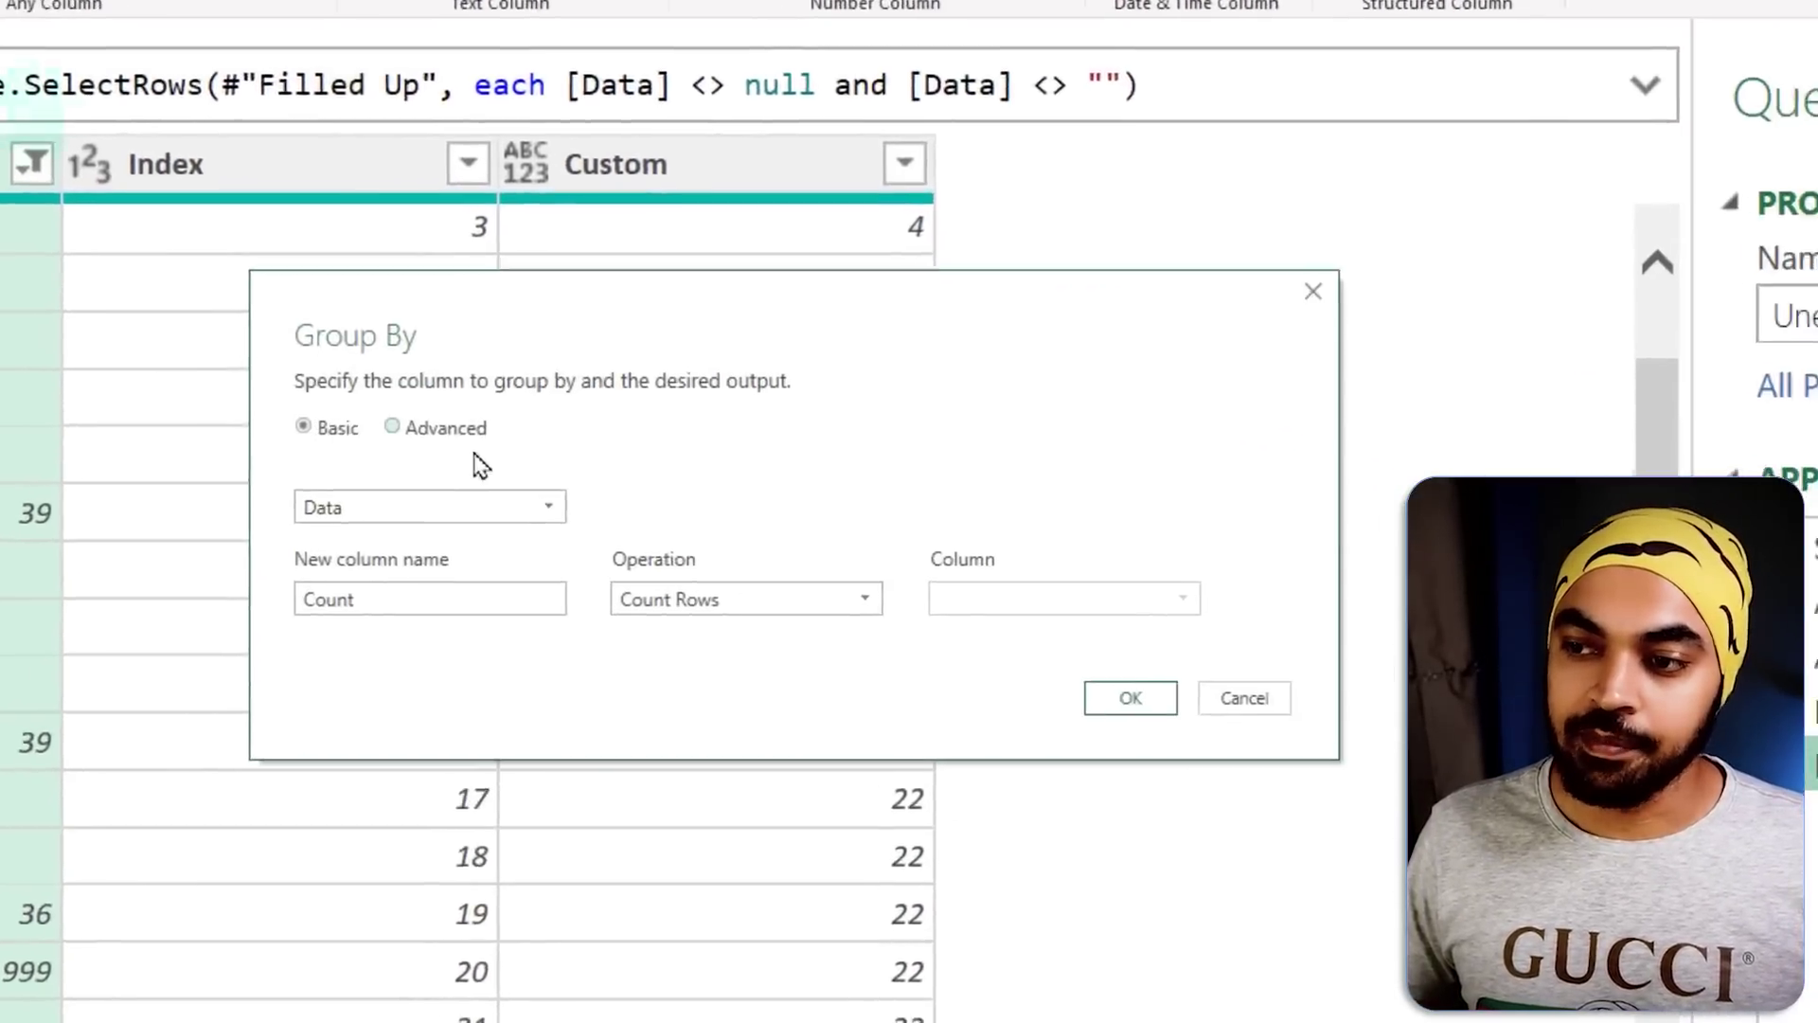
left_click(443, 427)
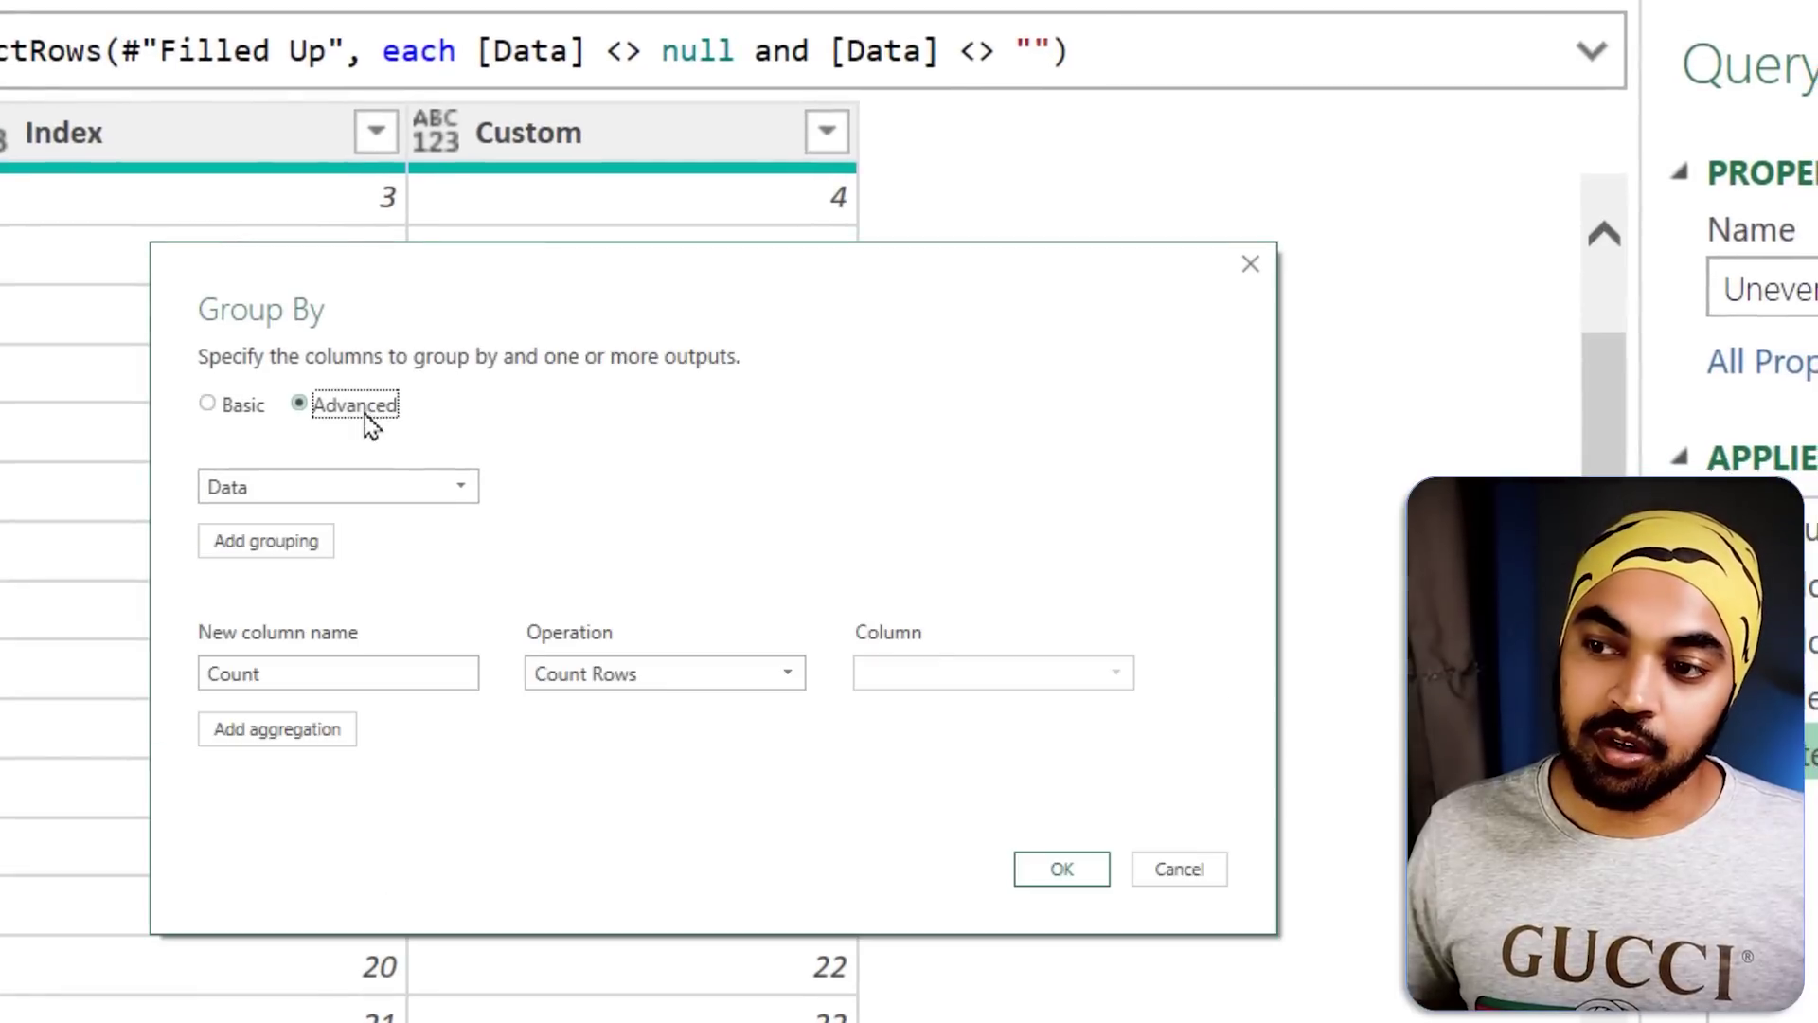
left_click(293, 488)
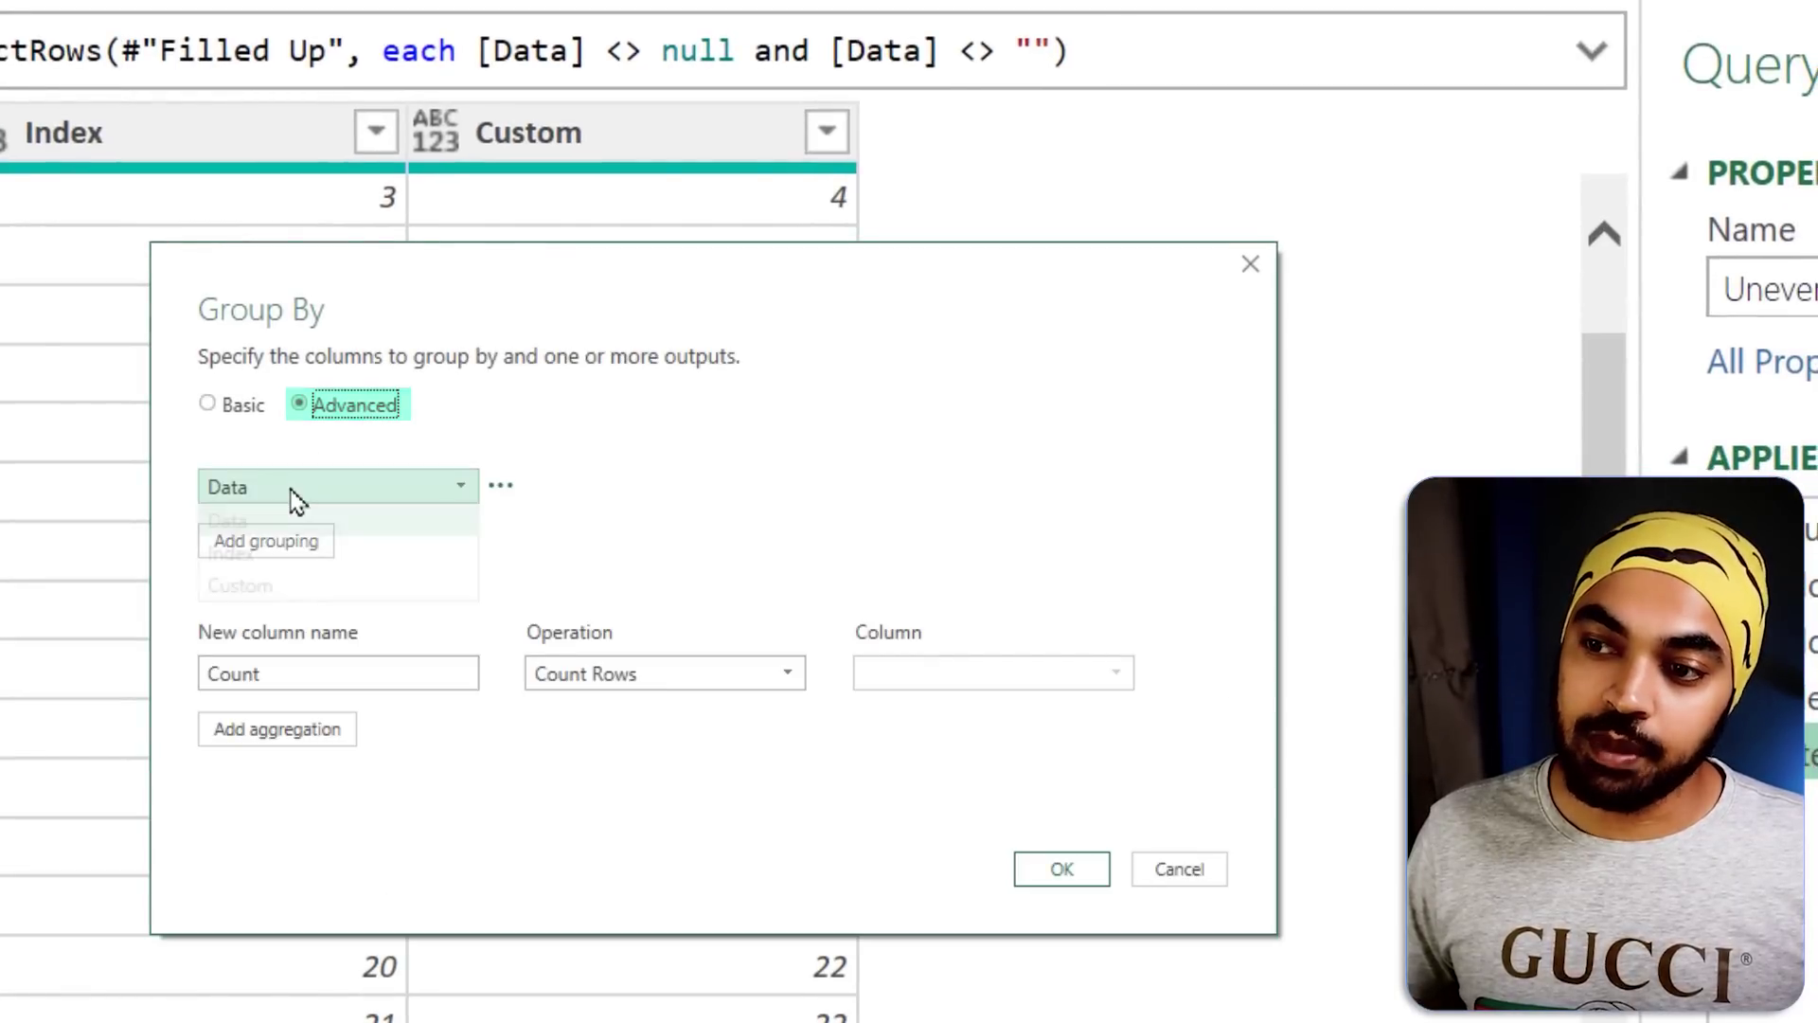
left_click(282, 587)
left_click_drag(333, 672, 193, 670)
type("Data")
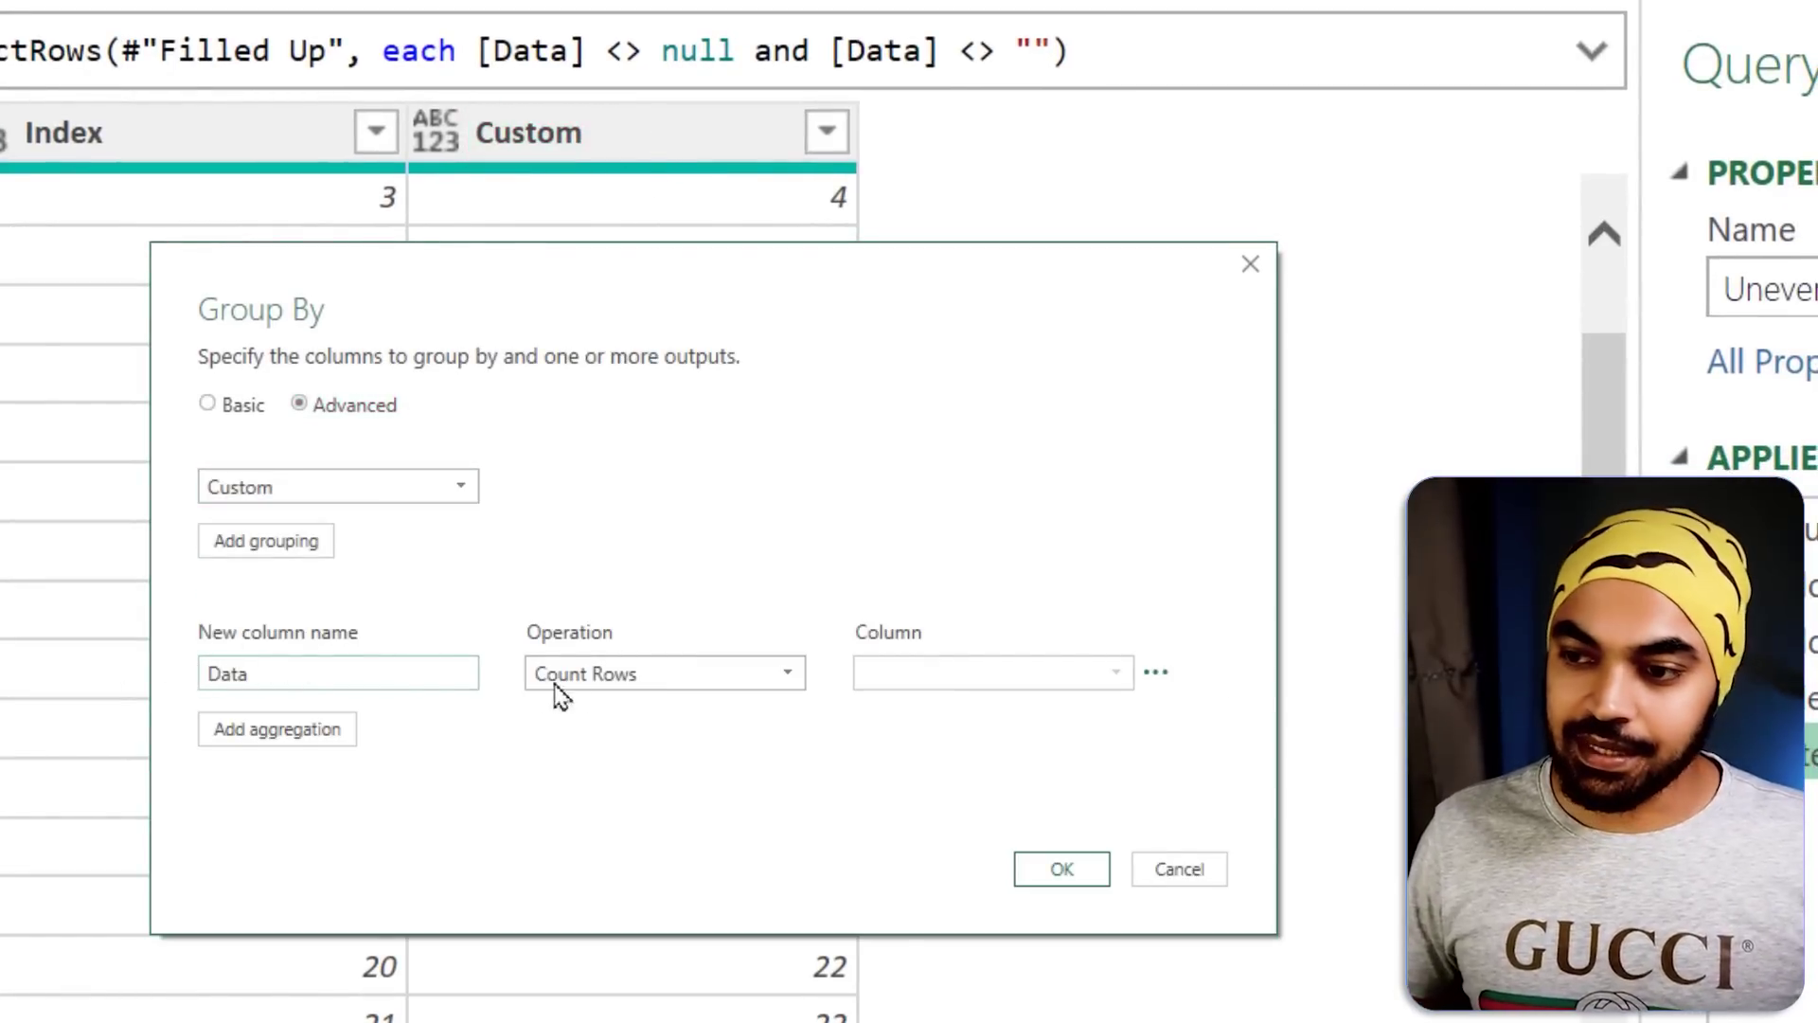
left_click(660, 684)
left_click(597, 934)
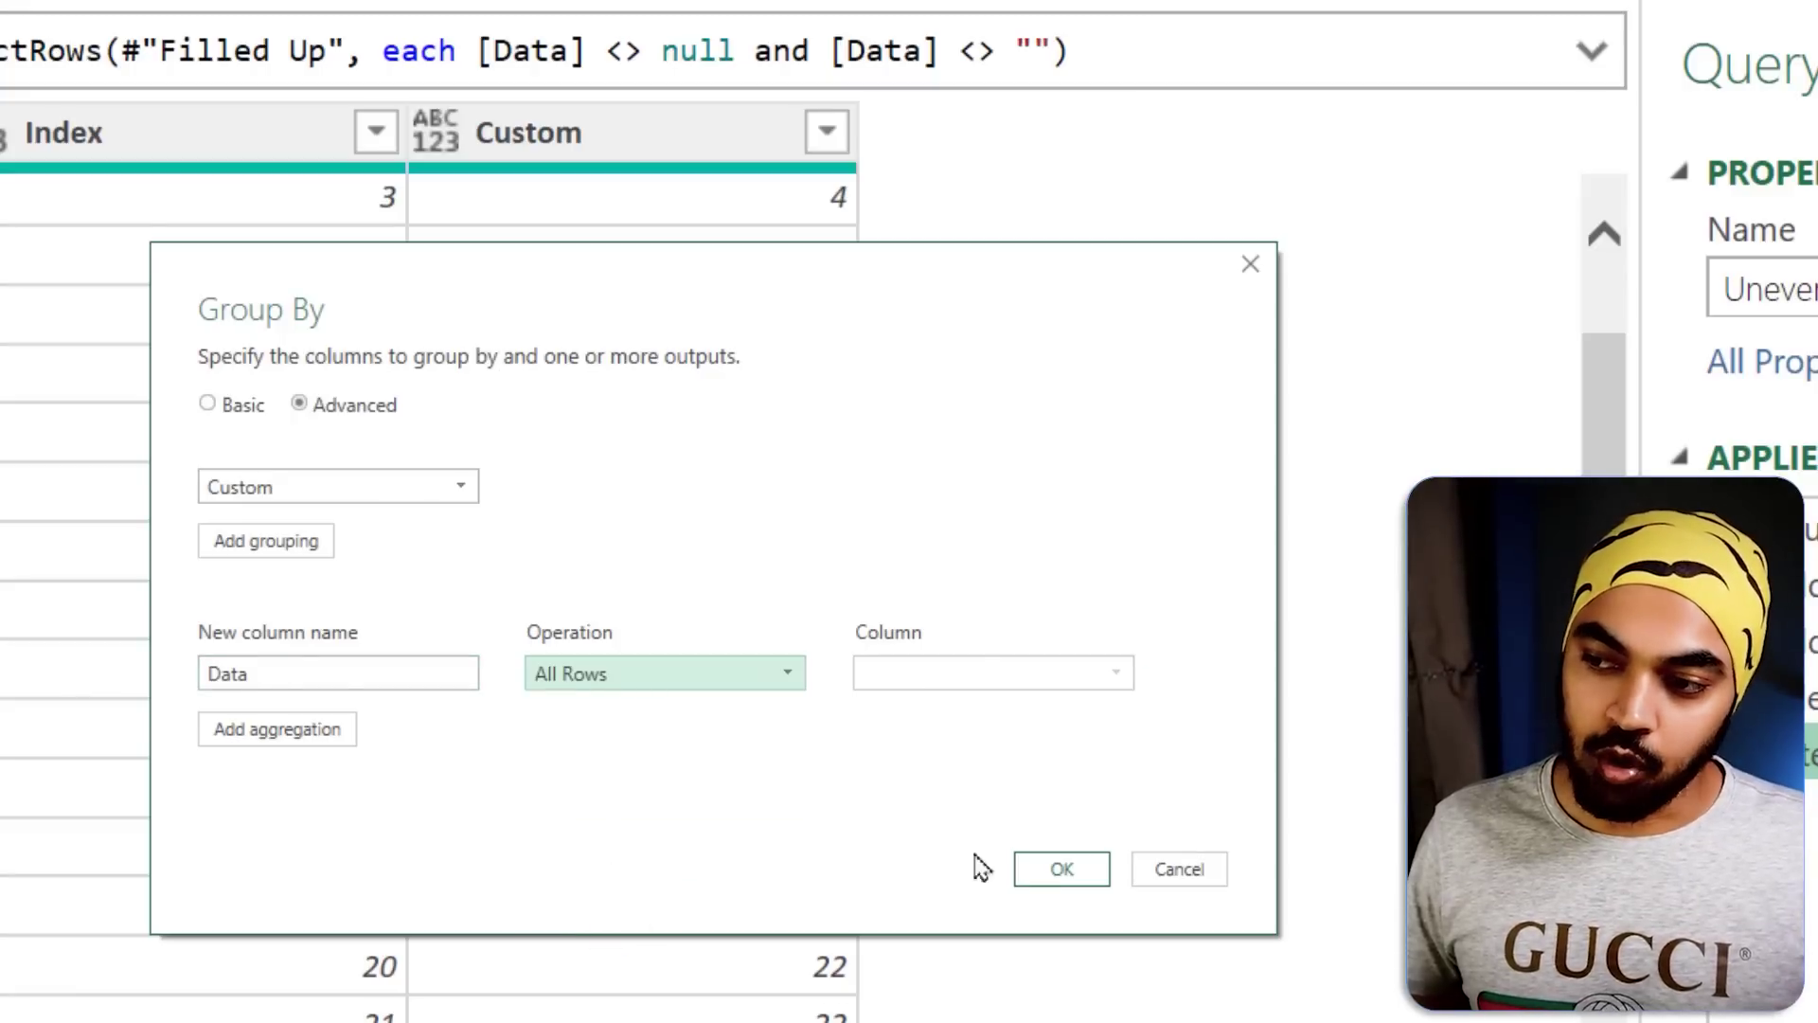
left_click(1063, 869)
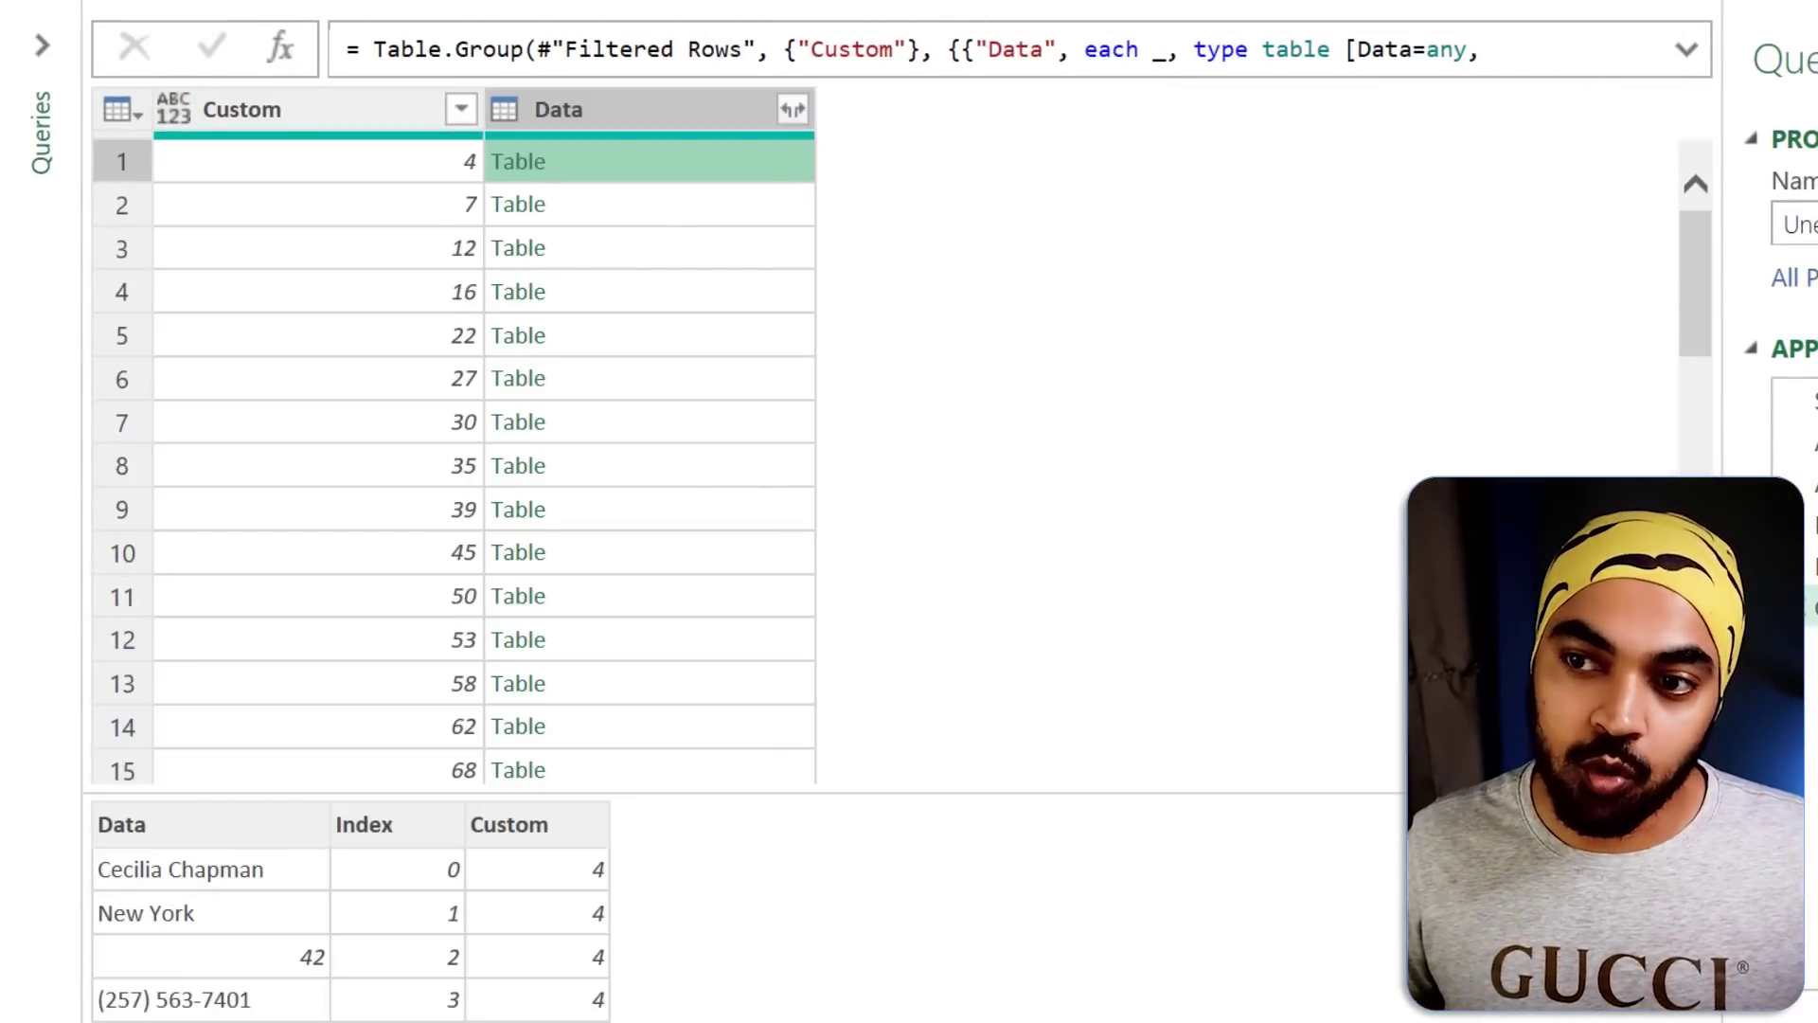
left_click_drag(417, 148, 422, 172)
left_click_drag(576, 169, 638, 146)
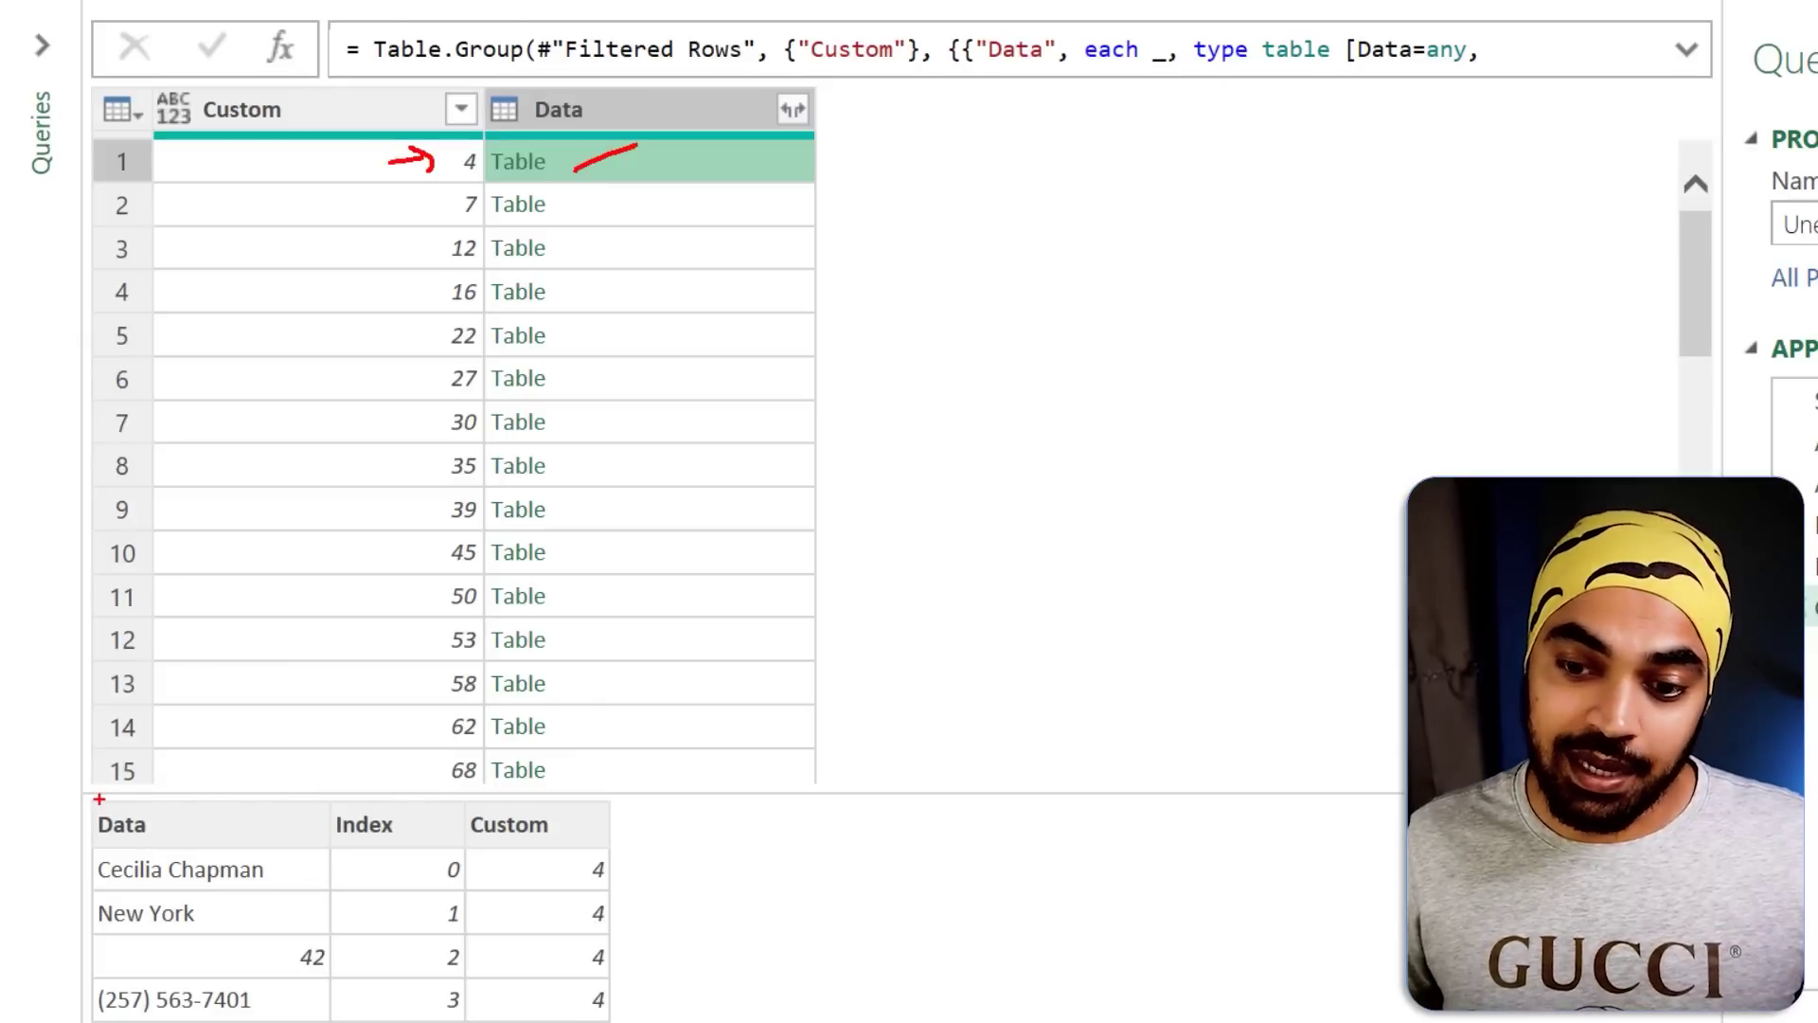
left_click_drag(97, 801, 635, 1009)
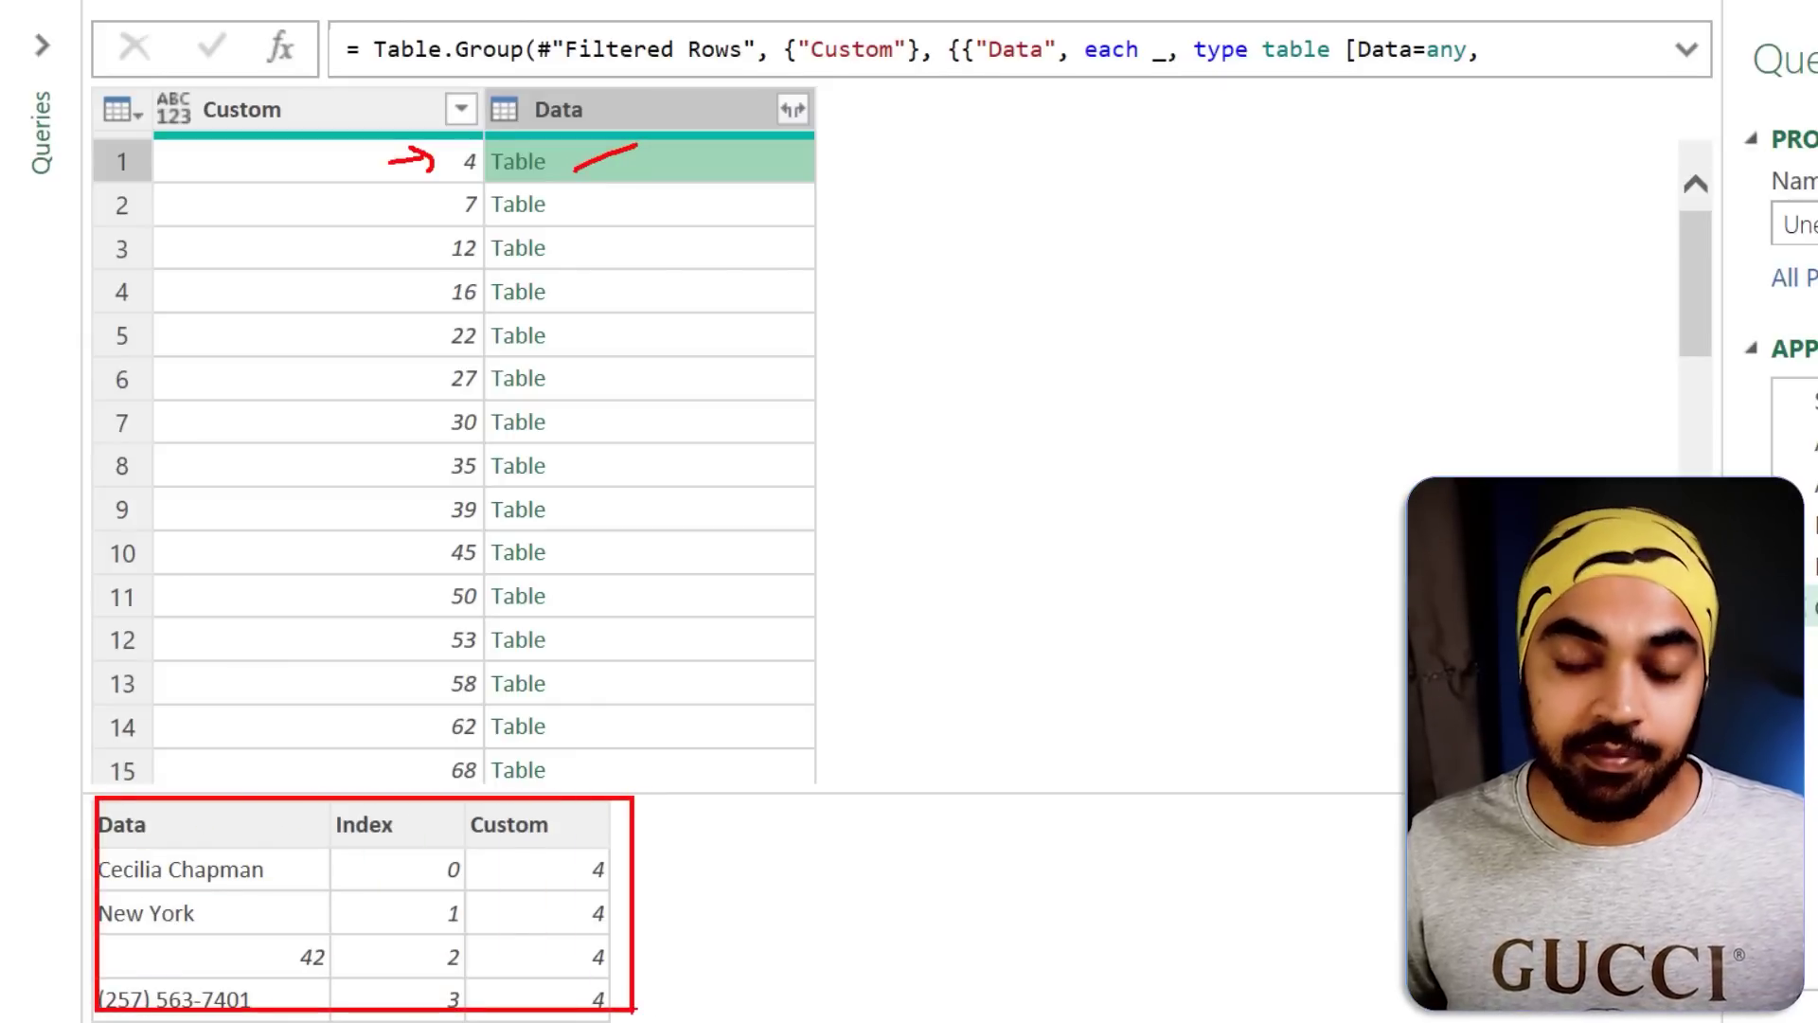
left_click_drag(377, 865, 421, 932)
left_click_drag(416, 881, 379, 947)
left_click_drag(545, 898, 584, 943)
left_click_drag(580, 893, 541, 952)
left_click_drag(197, 835, 235, 807)
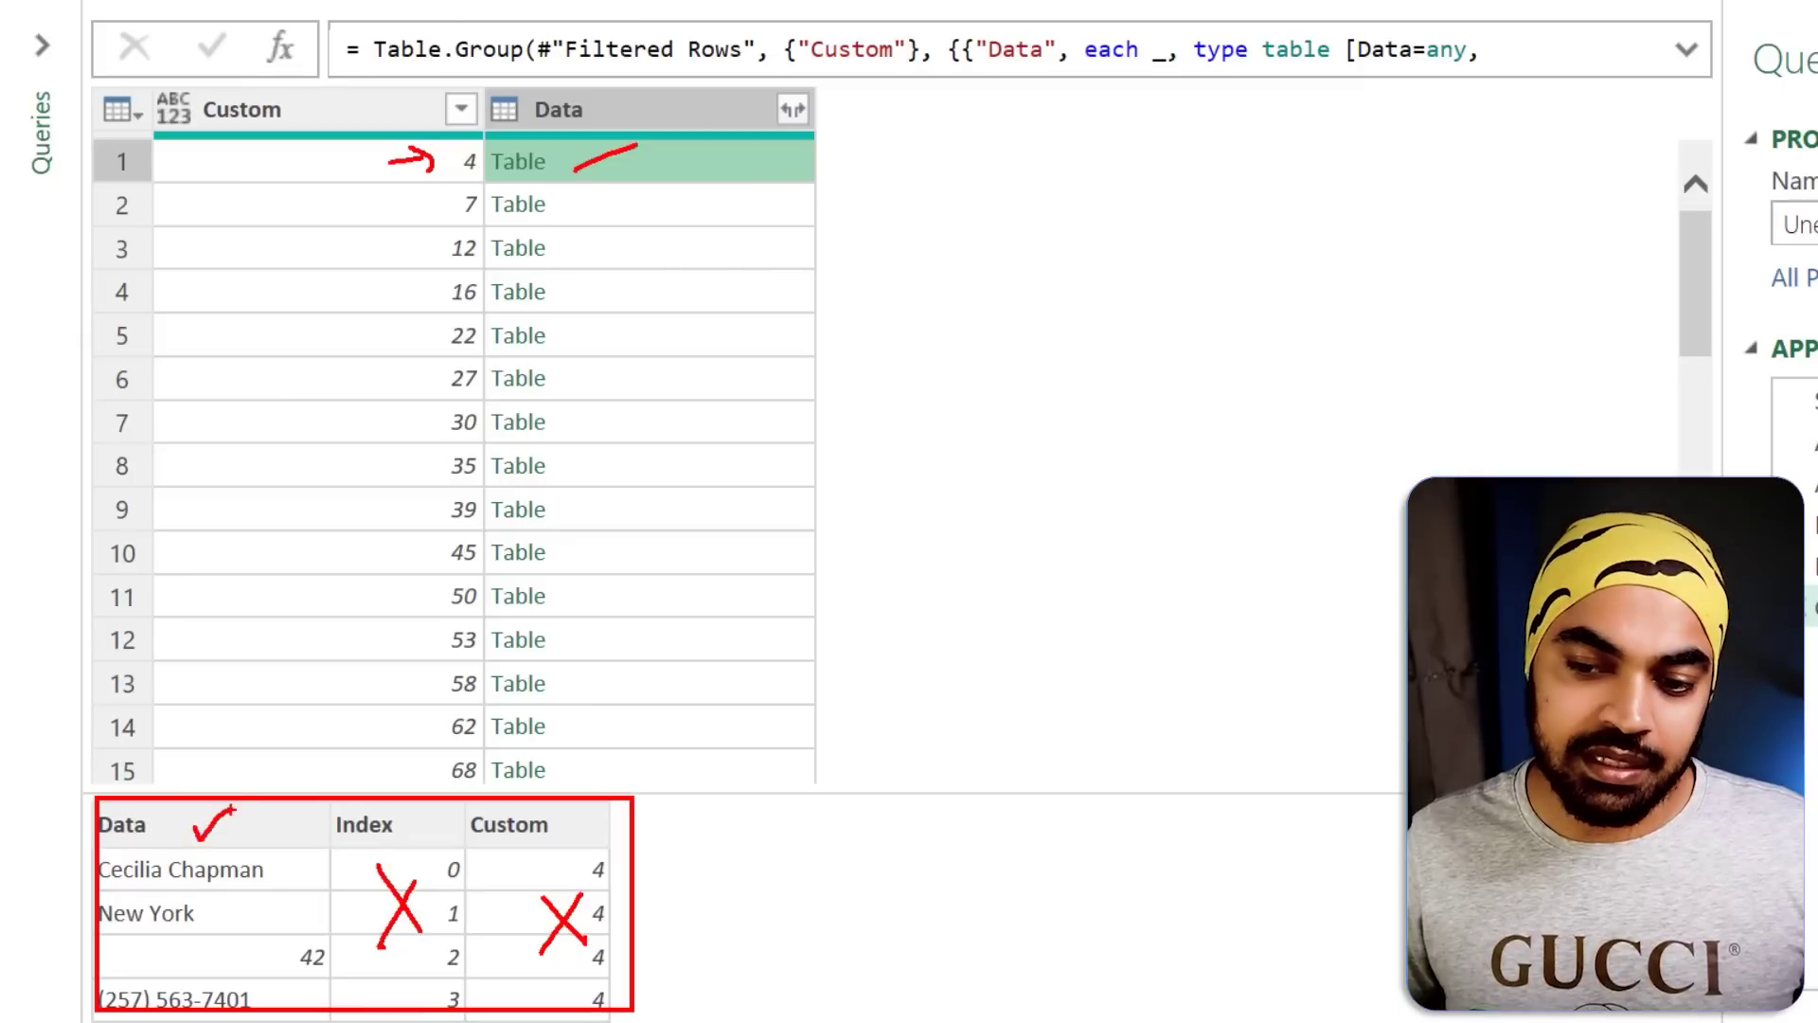
mouse_move(528, 139)
left_mouse_down()
mouse_move(517, 185)
mouse_move(551, 142)
left_mouse_up()
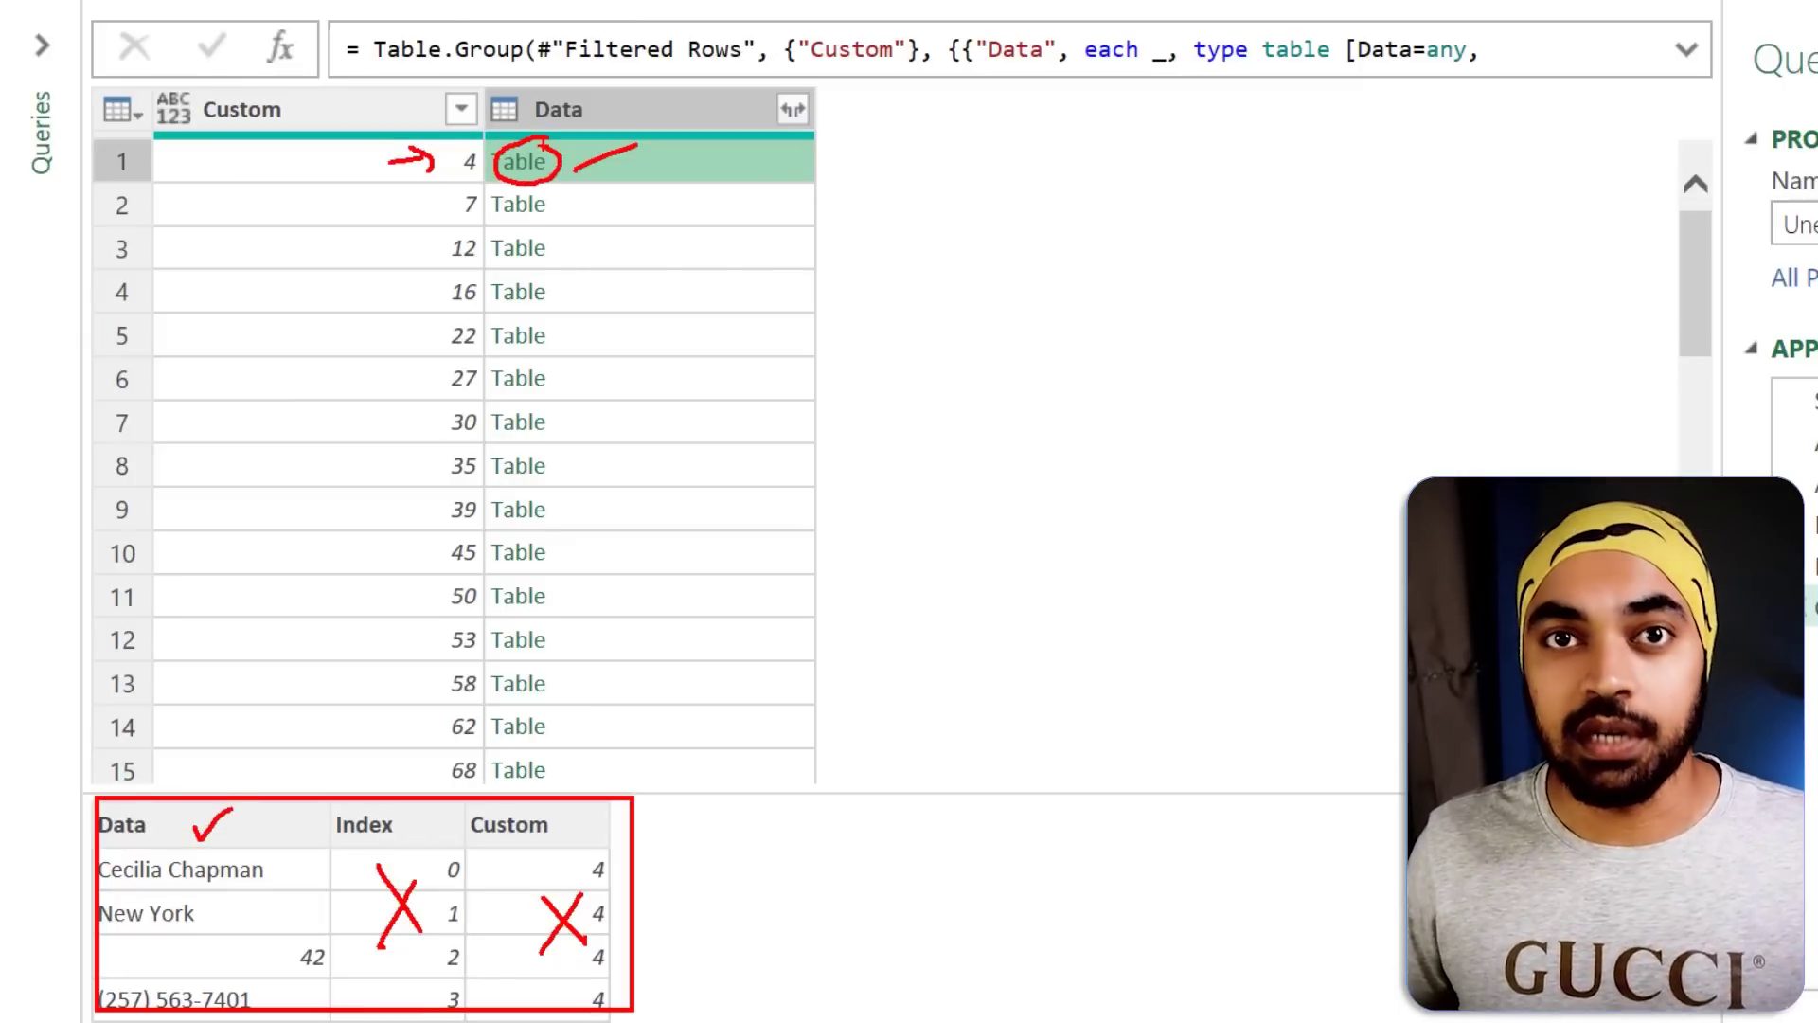
left_click(1687, 49)
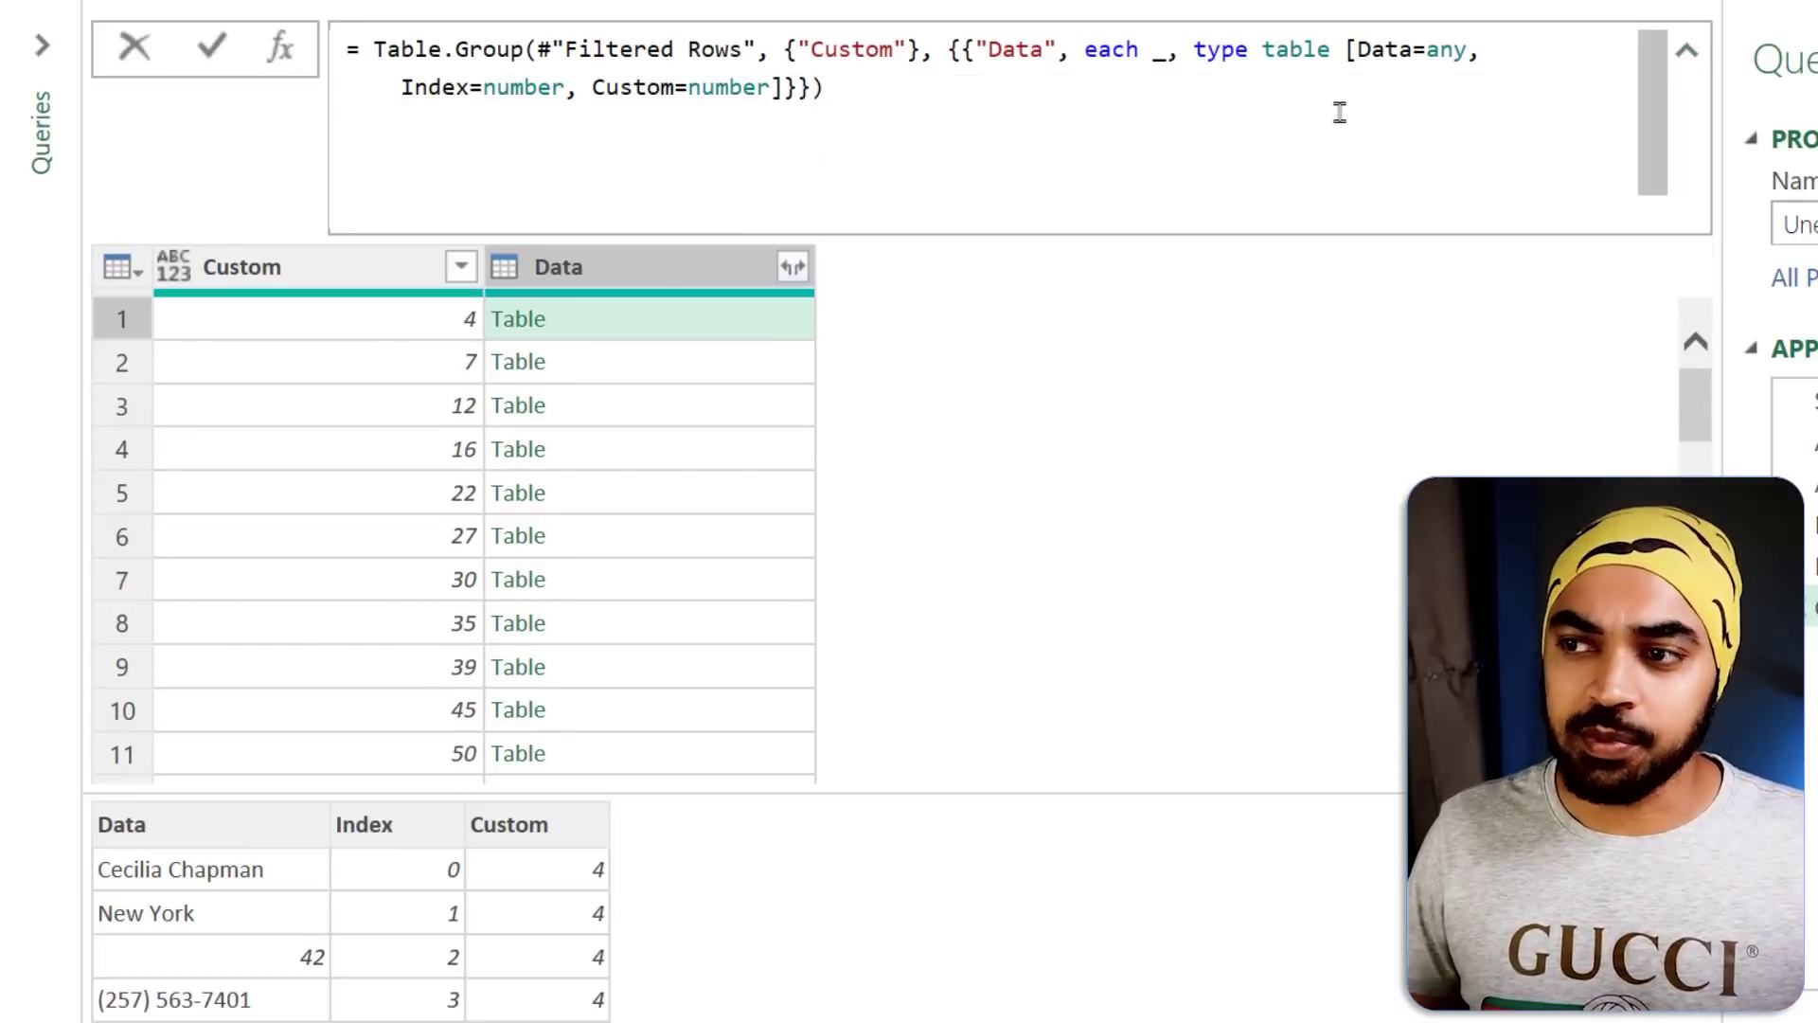
Highlight the underscore in the formula and the whole nested table it returns per group.
left_click_drag(1163, 85, 1184, 91)
left_click_drag(566, 322, 601, 300)
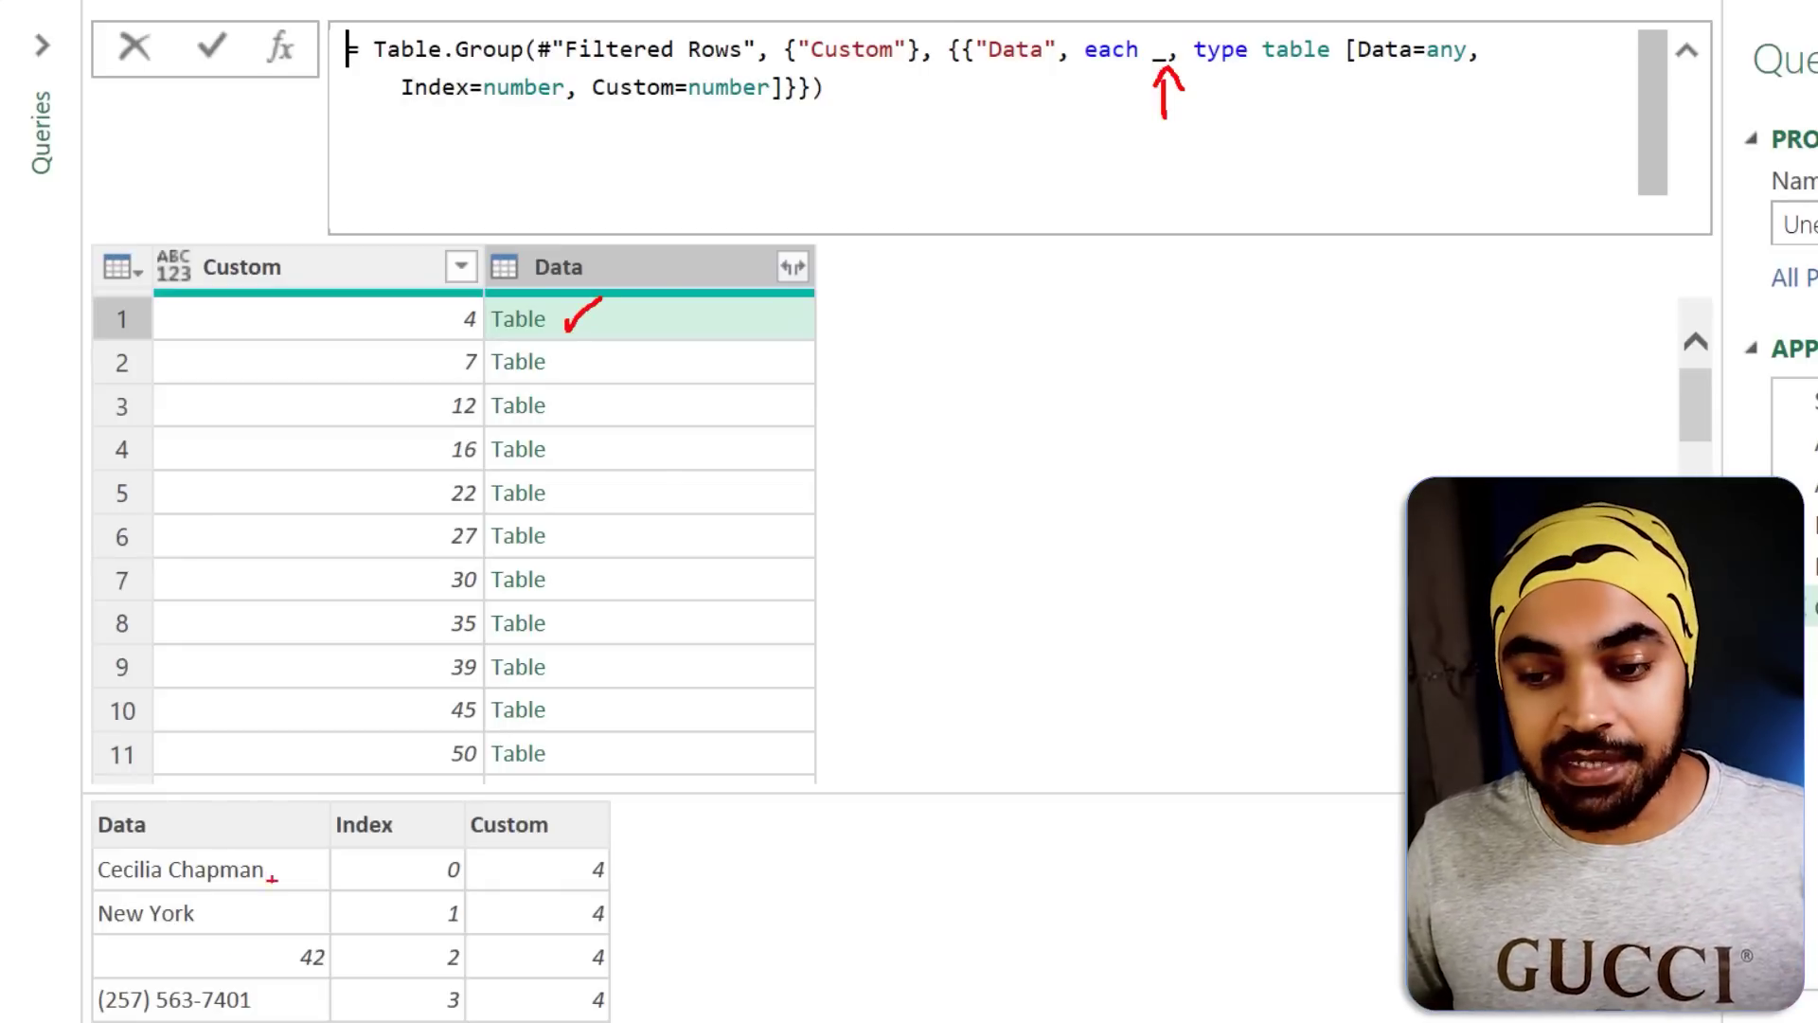
mouse_move(147, 800)
left_mouse_down()
mouse_move(90, 801)
mouse_move(152, 854)
mouse_move(159, 820)
left_mouse_up()
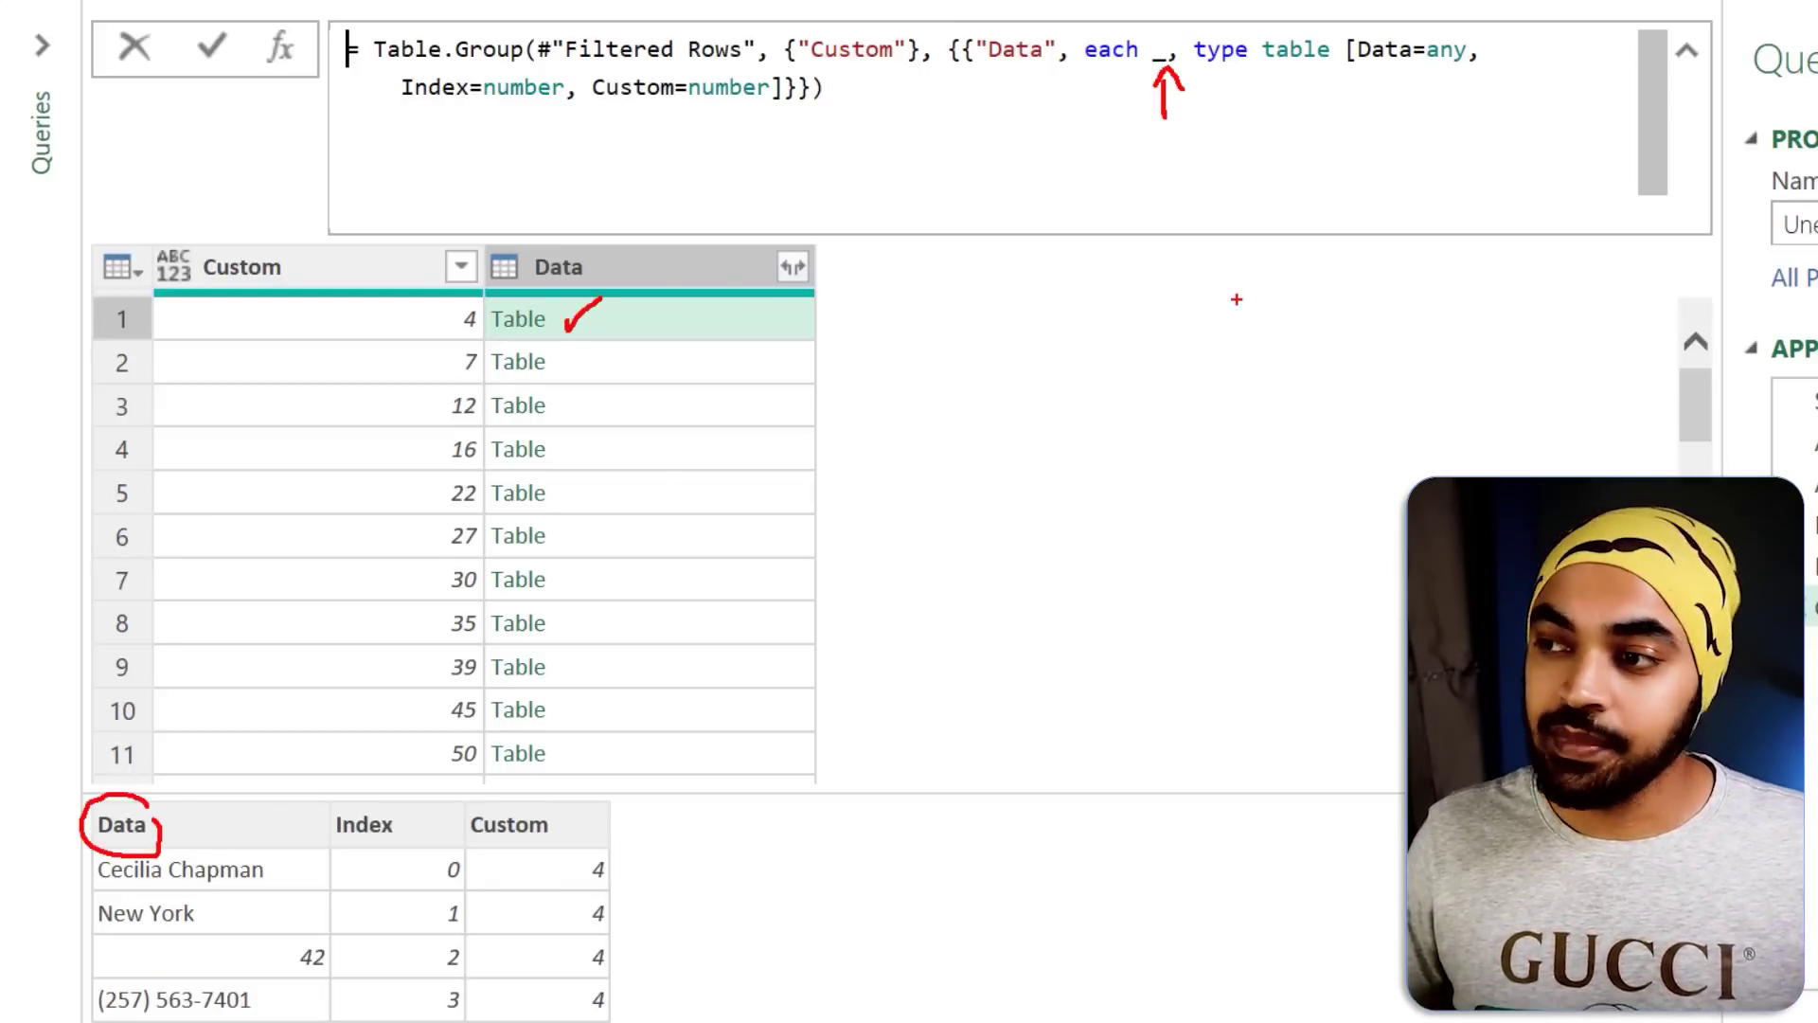
Change the aggregation to each _[Data], delete the type table definition, and commit.
left_click(1180, 52)
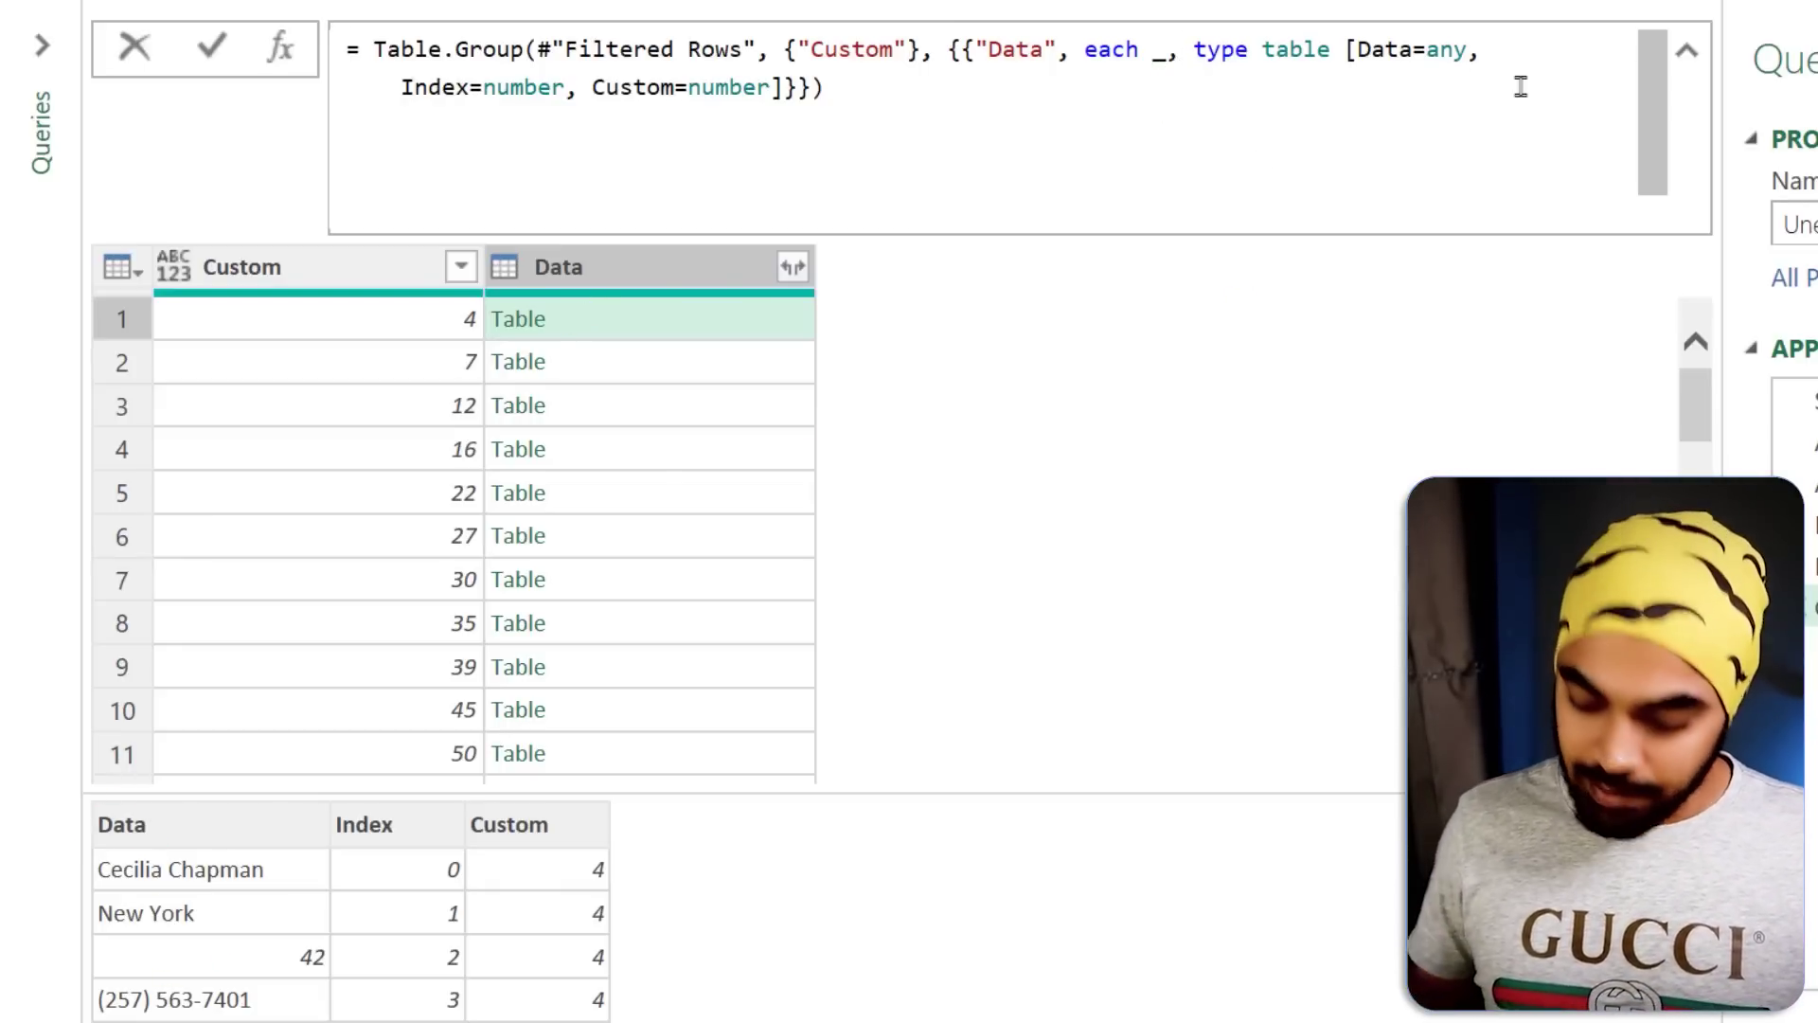
type("[Data")
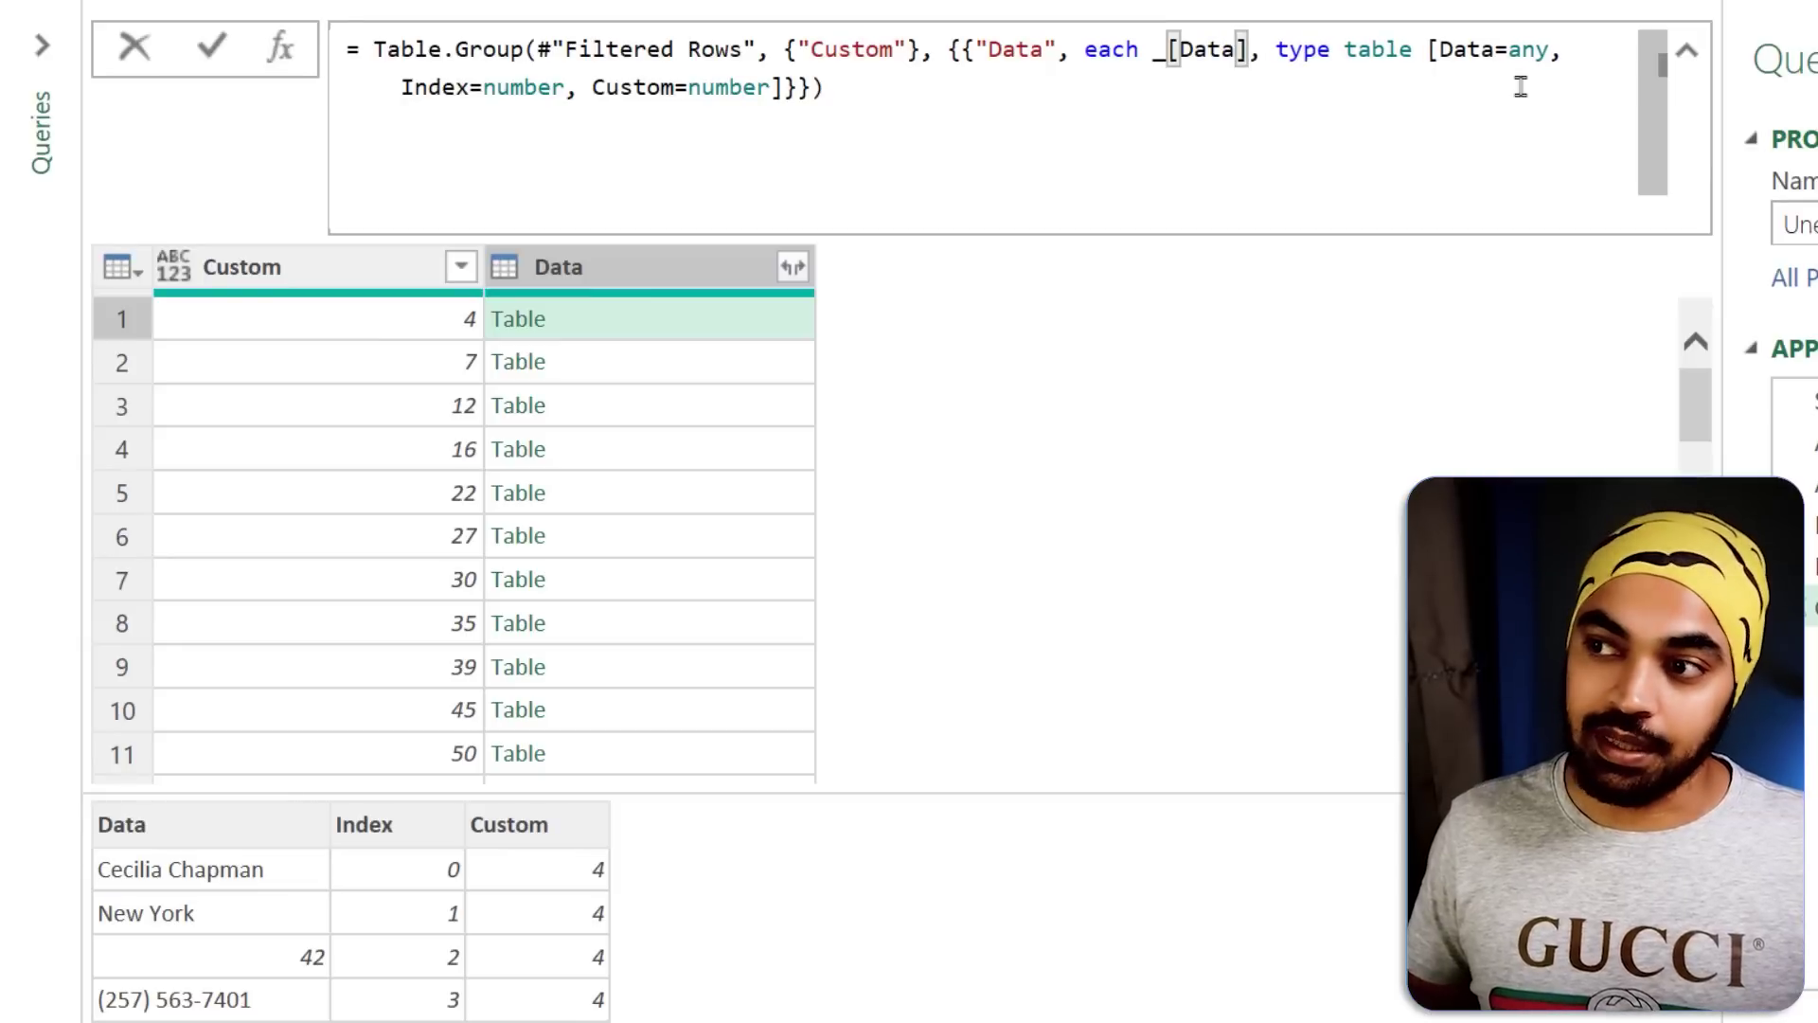
key("Right")
key("ctrl+shift+End")
key("Delete")
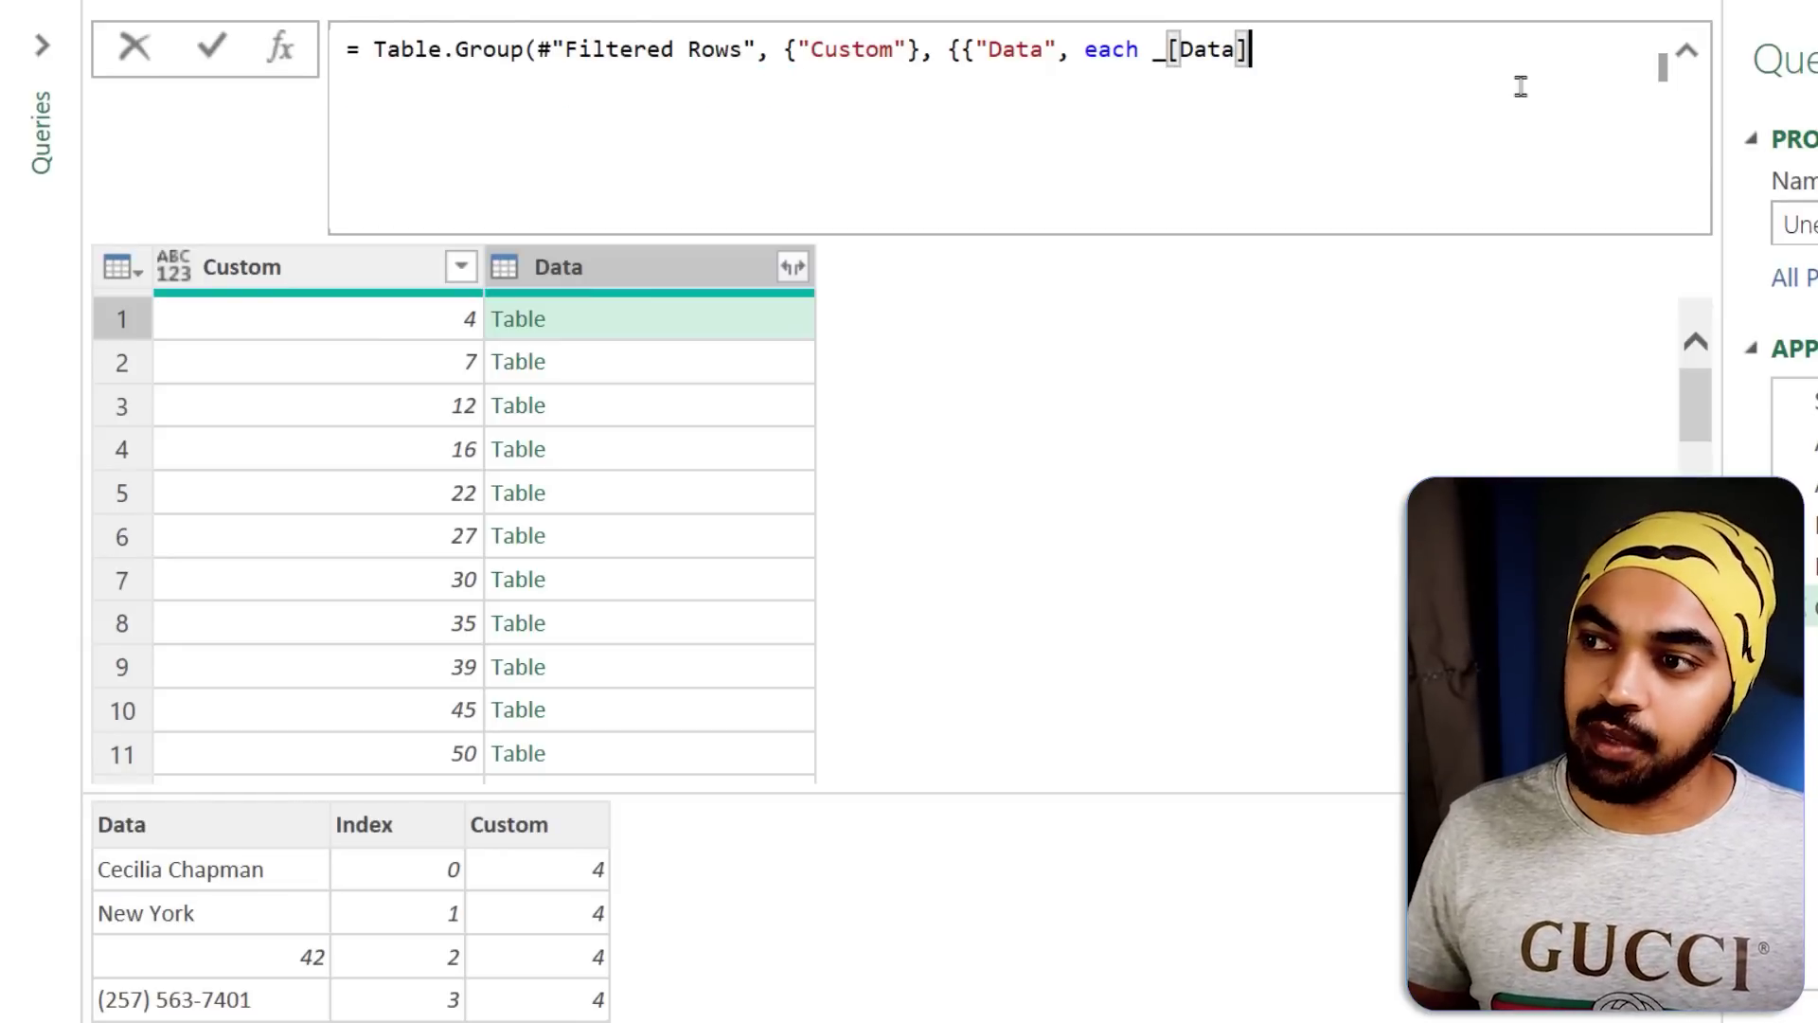
type("}{")
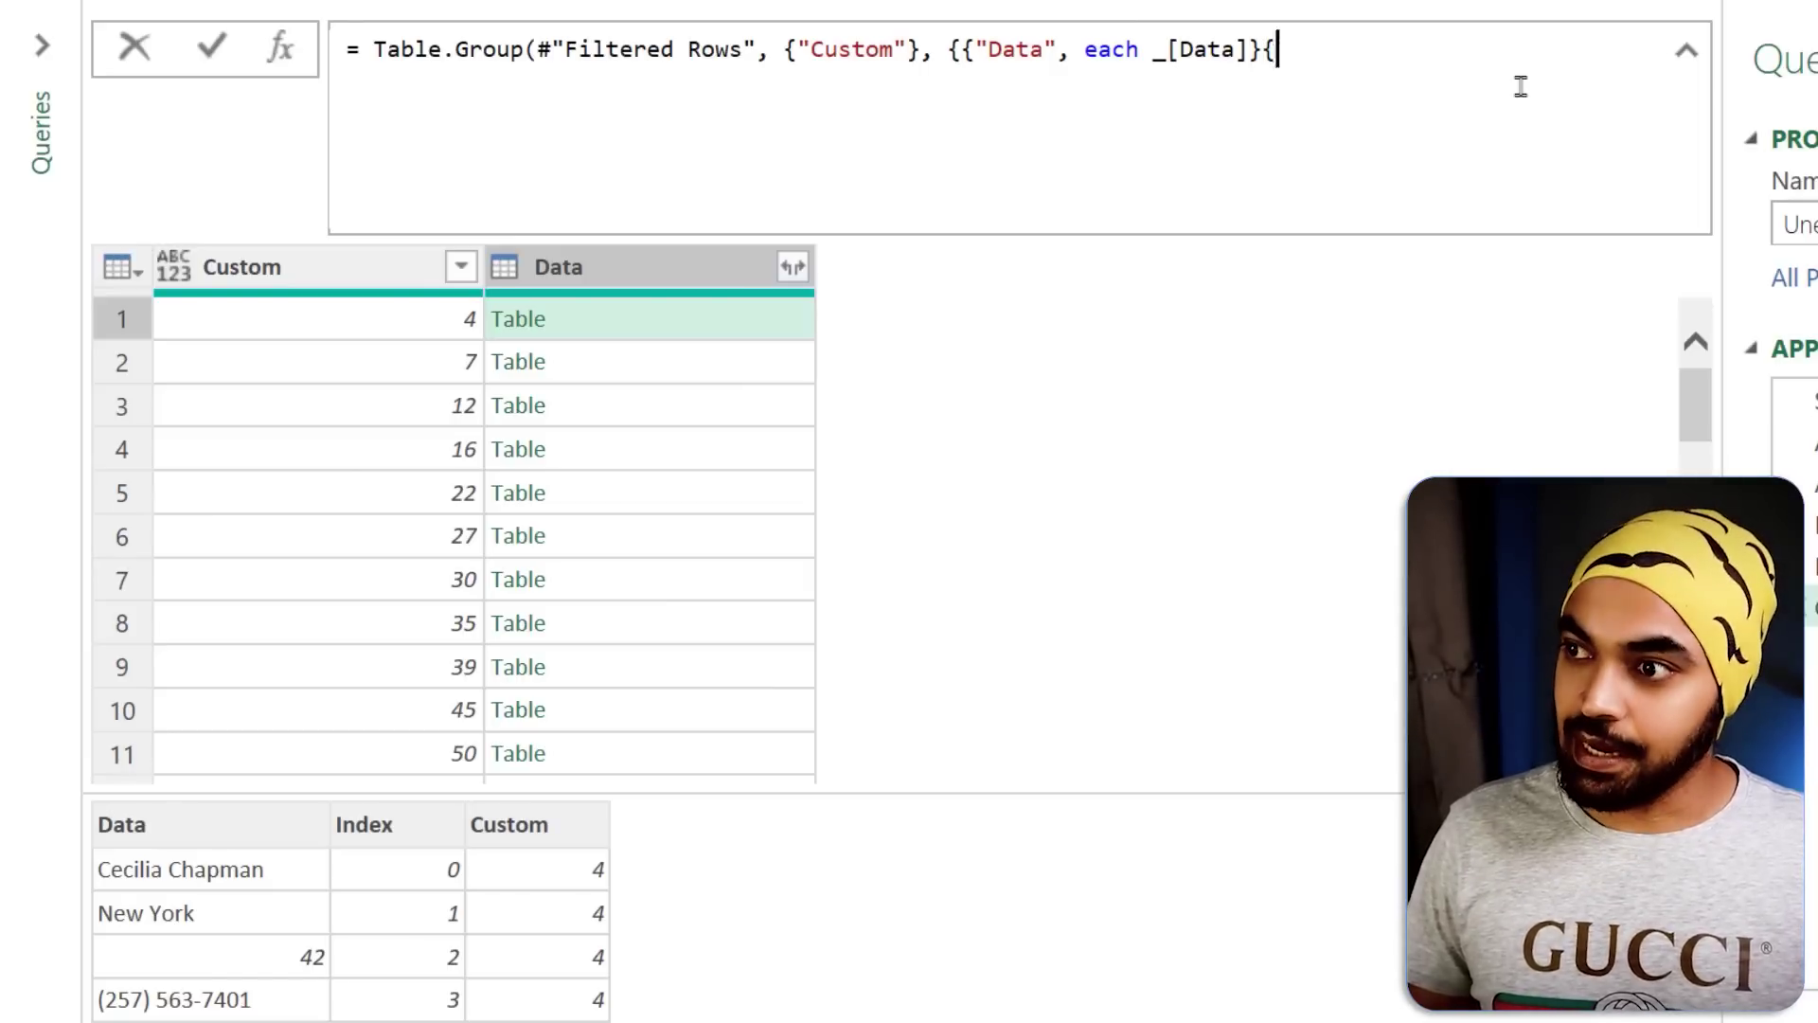
key("BackSpace")
type("})")
key("Return")
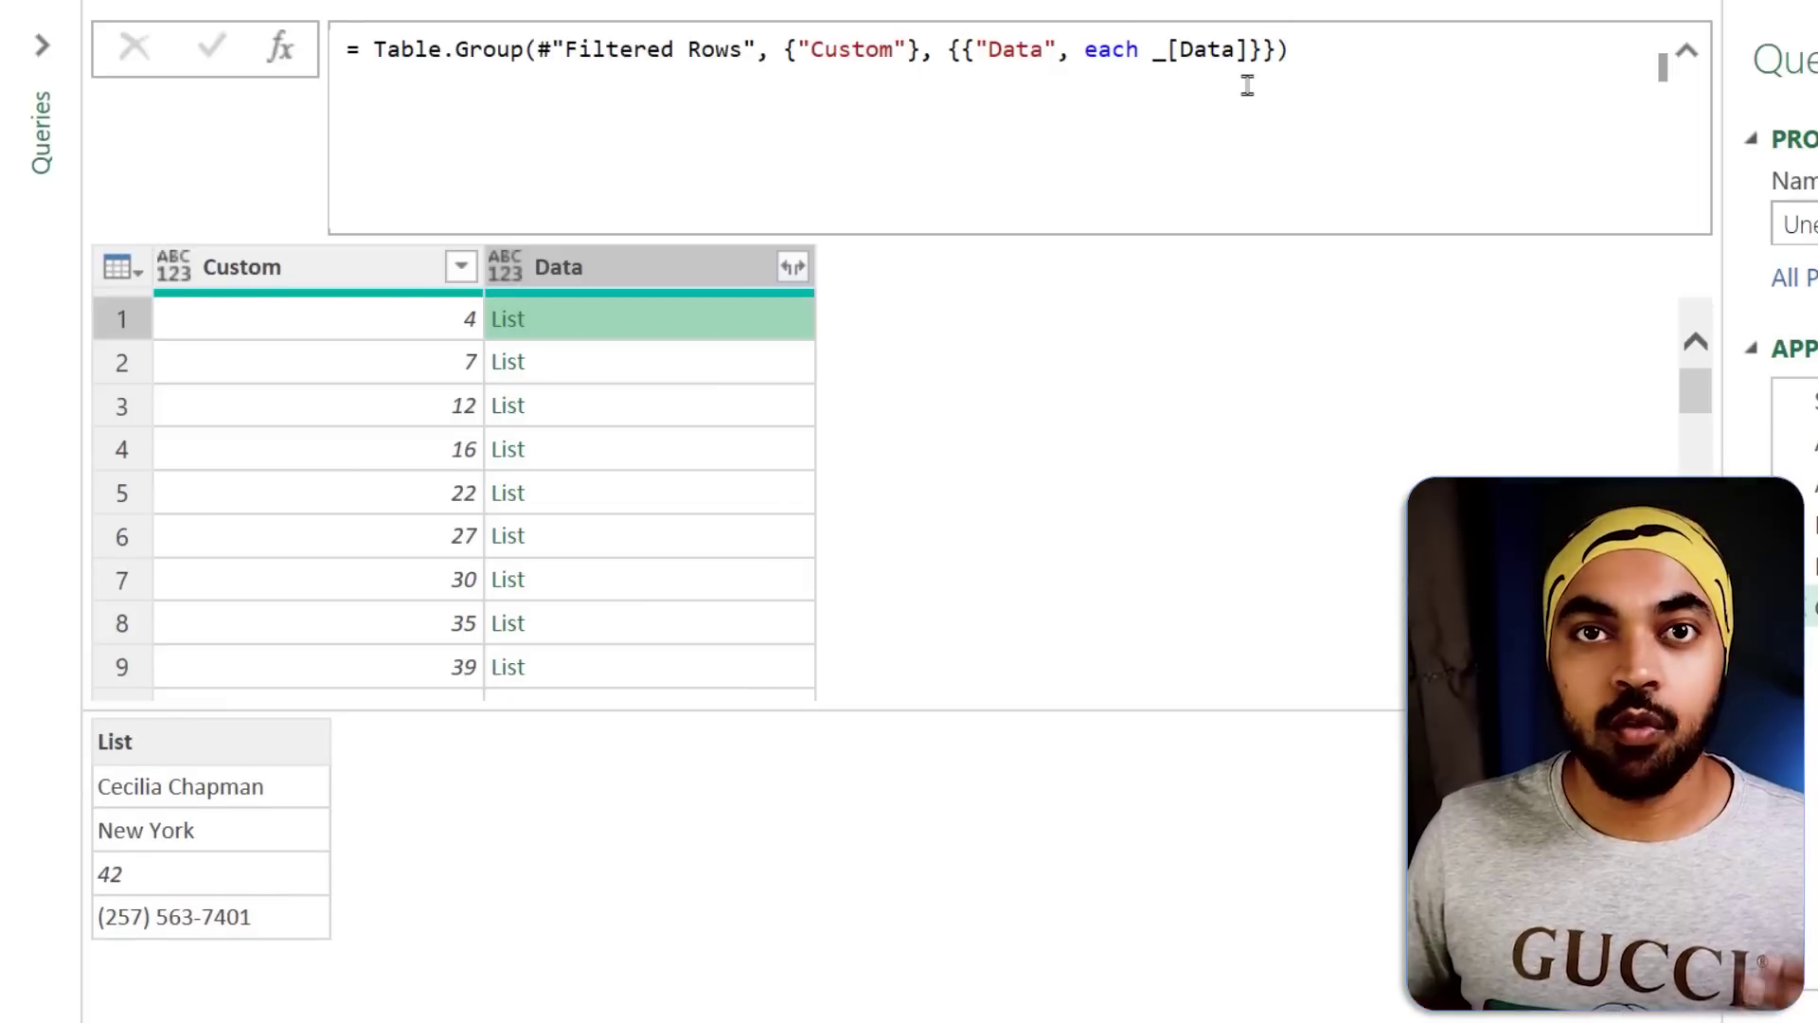
left_click(556, 329)
left_click_drag(59, 744, 362, 944)
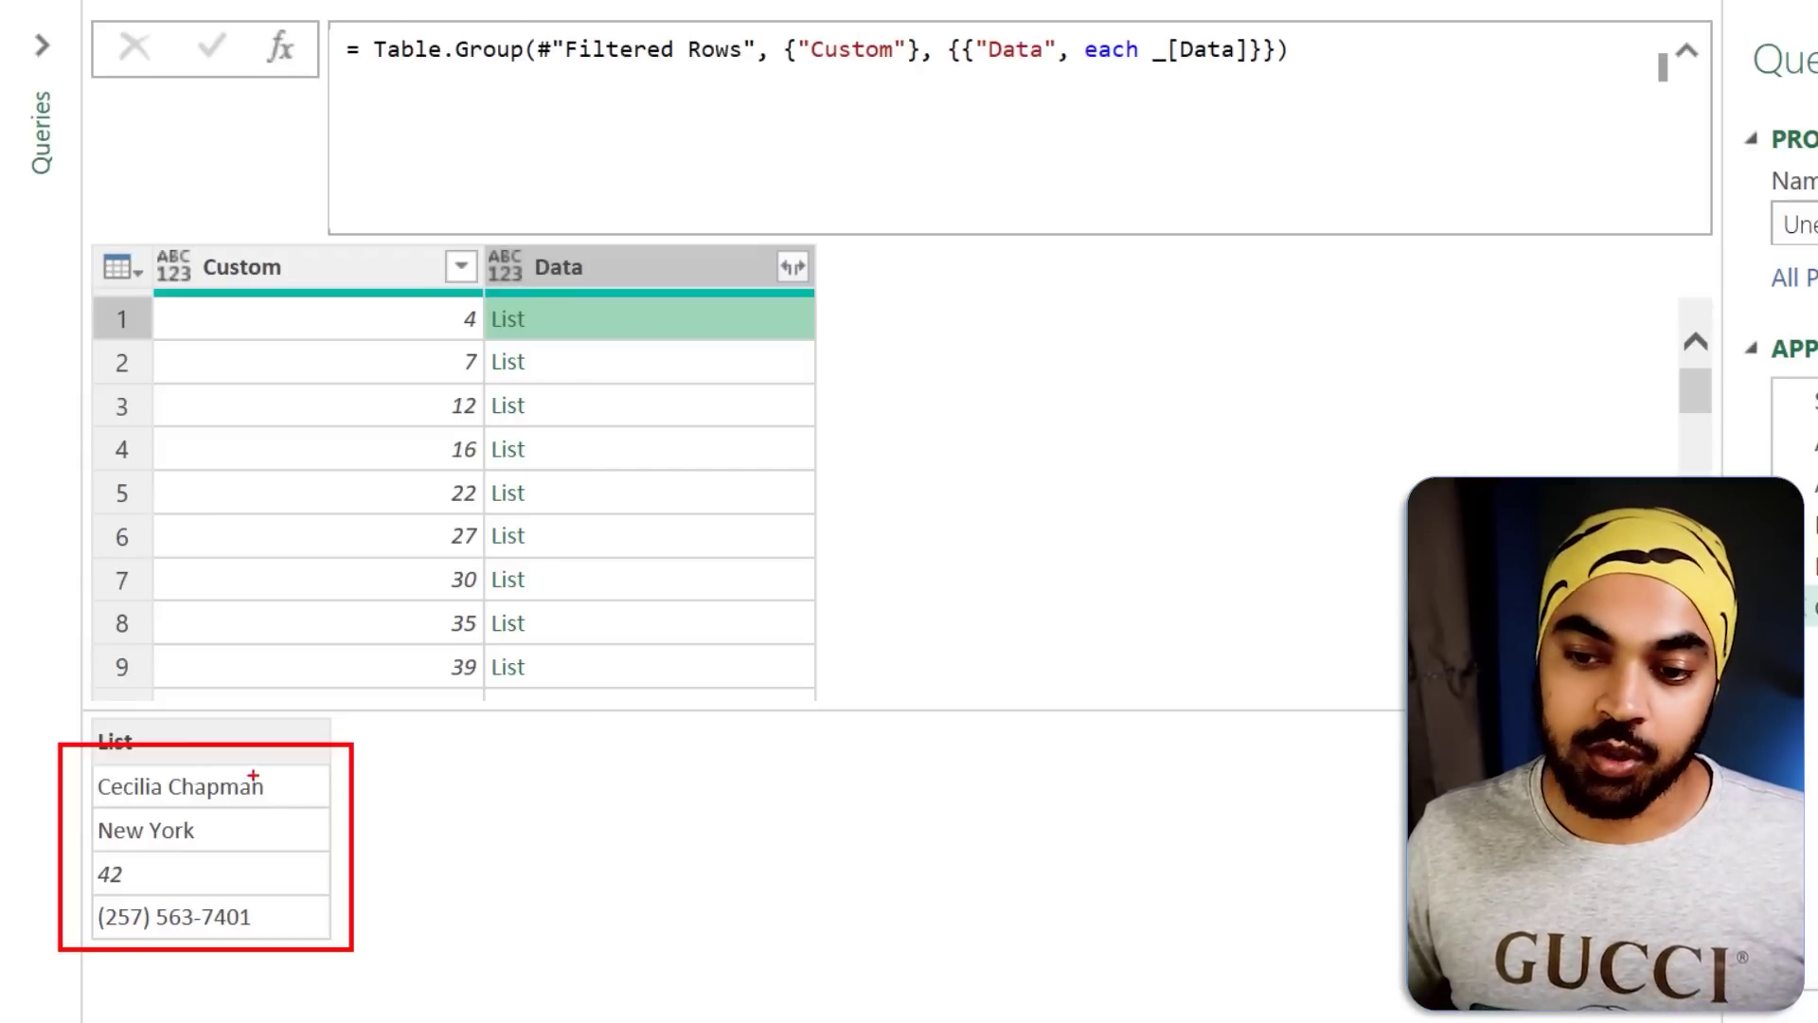
left_click_drag(270, 779, 311, 767)
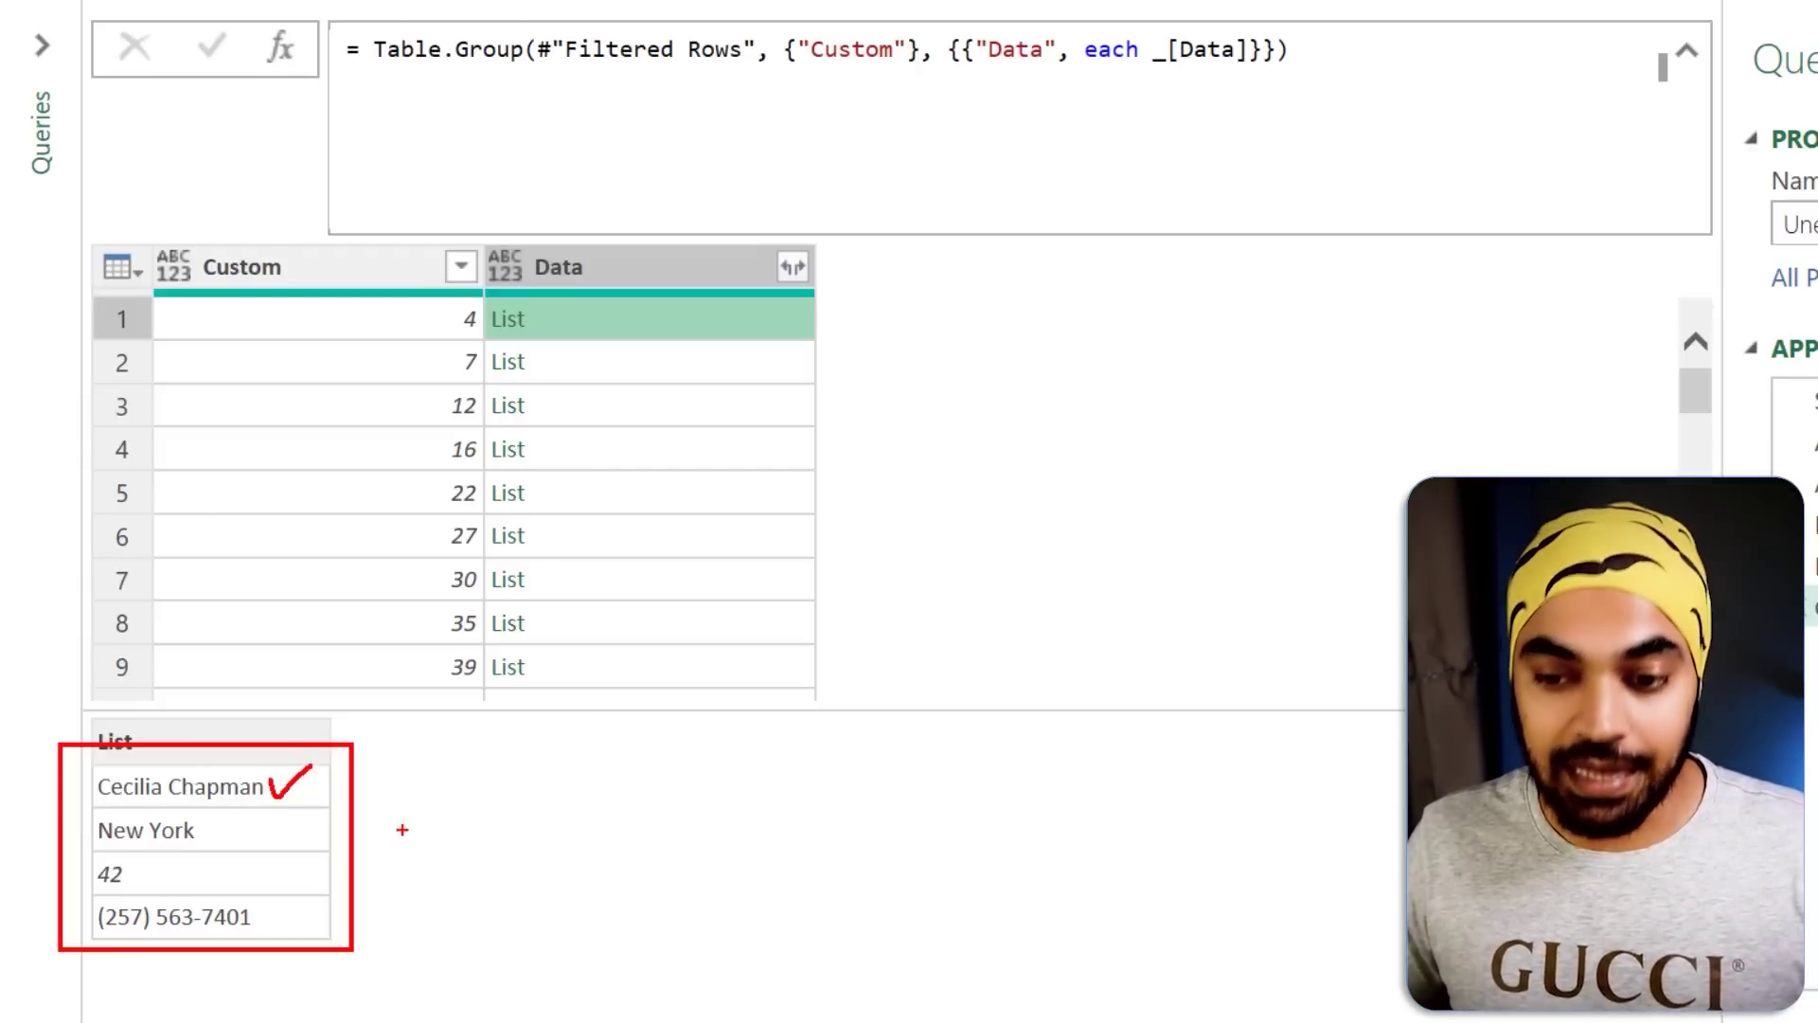
left_click_drag(207, 829, 425, 793)
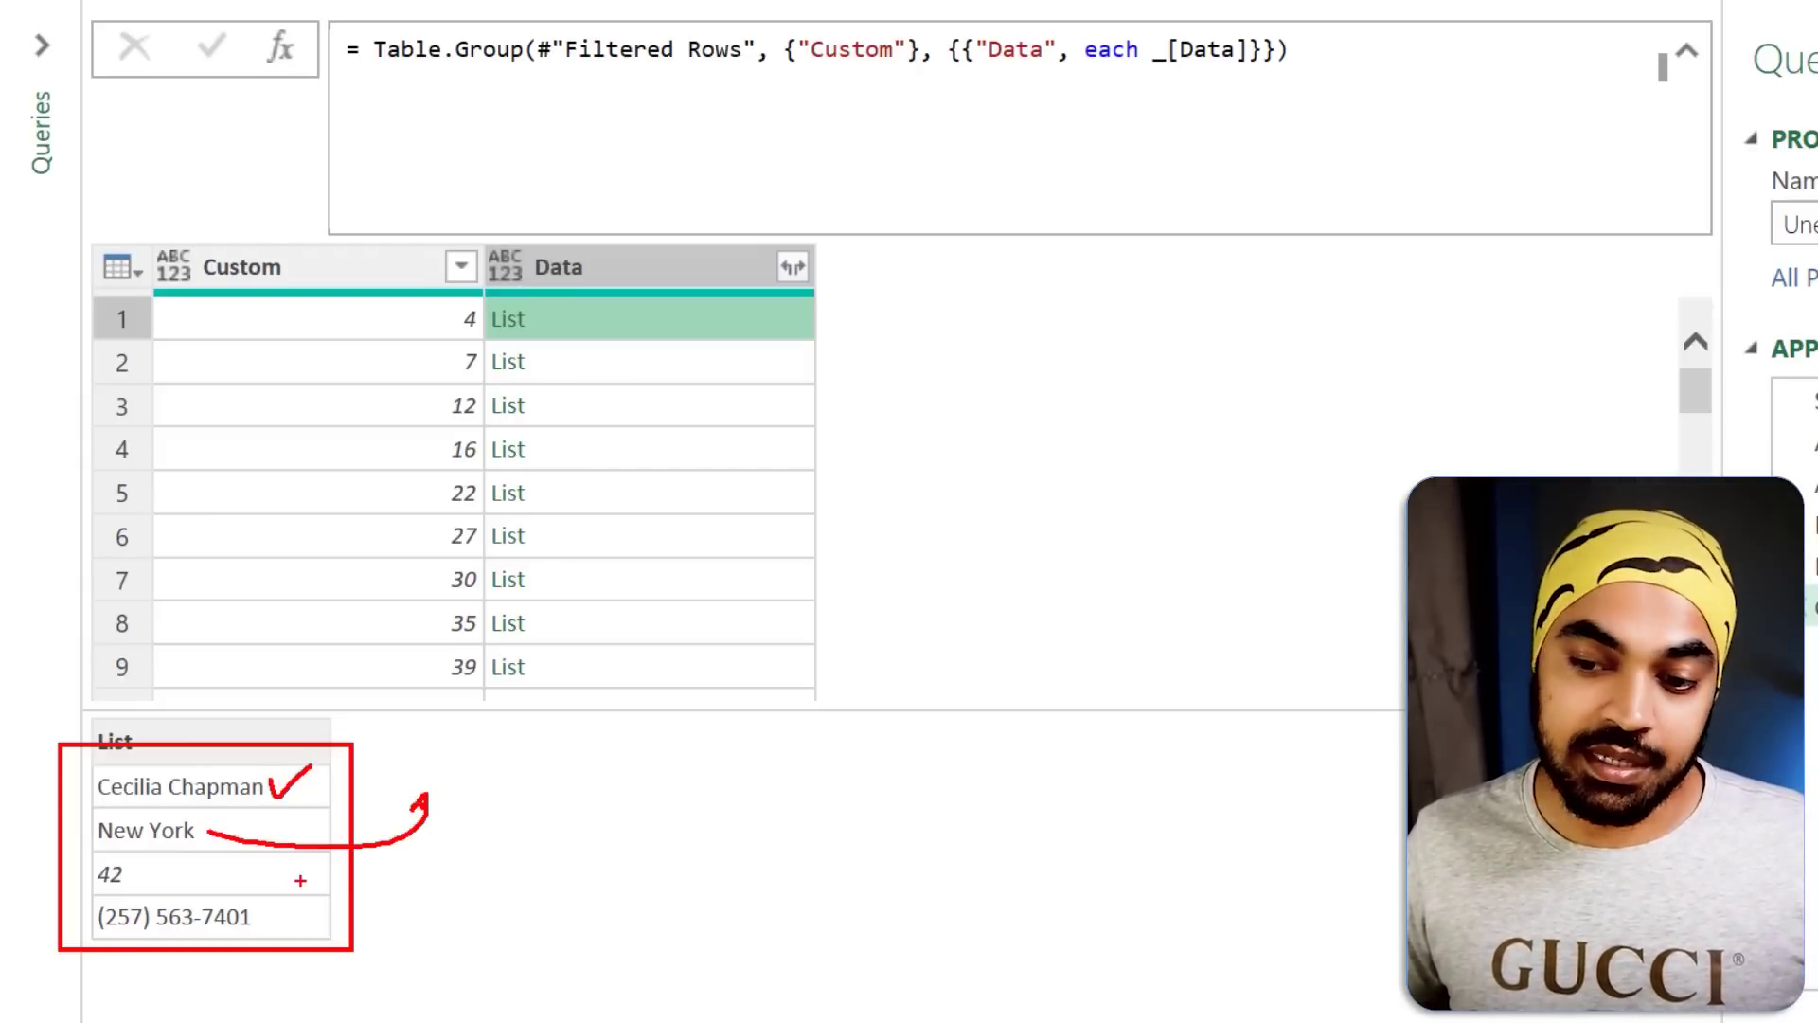
left_click_drag(302, 880, 547, 807)
left_click_drag(354, 919, 739, 809)
mouse_move(303, 746)
left_mouse_down()
mouse_move(446, 793)
mouse_move(716, 803)
left_mouse_up()
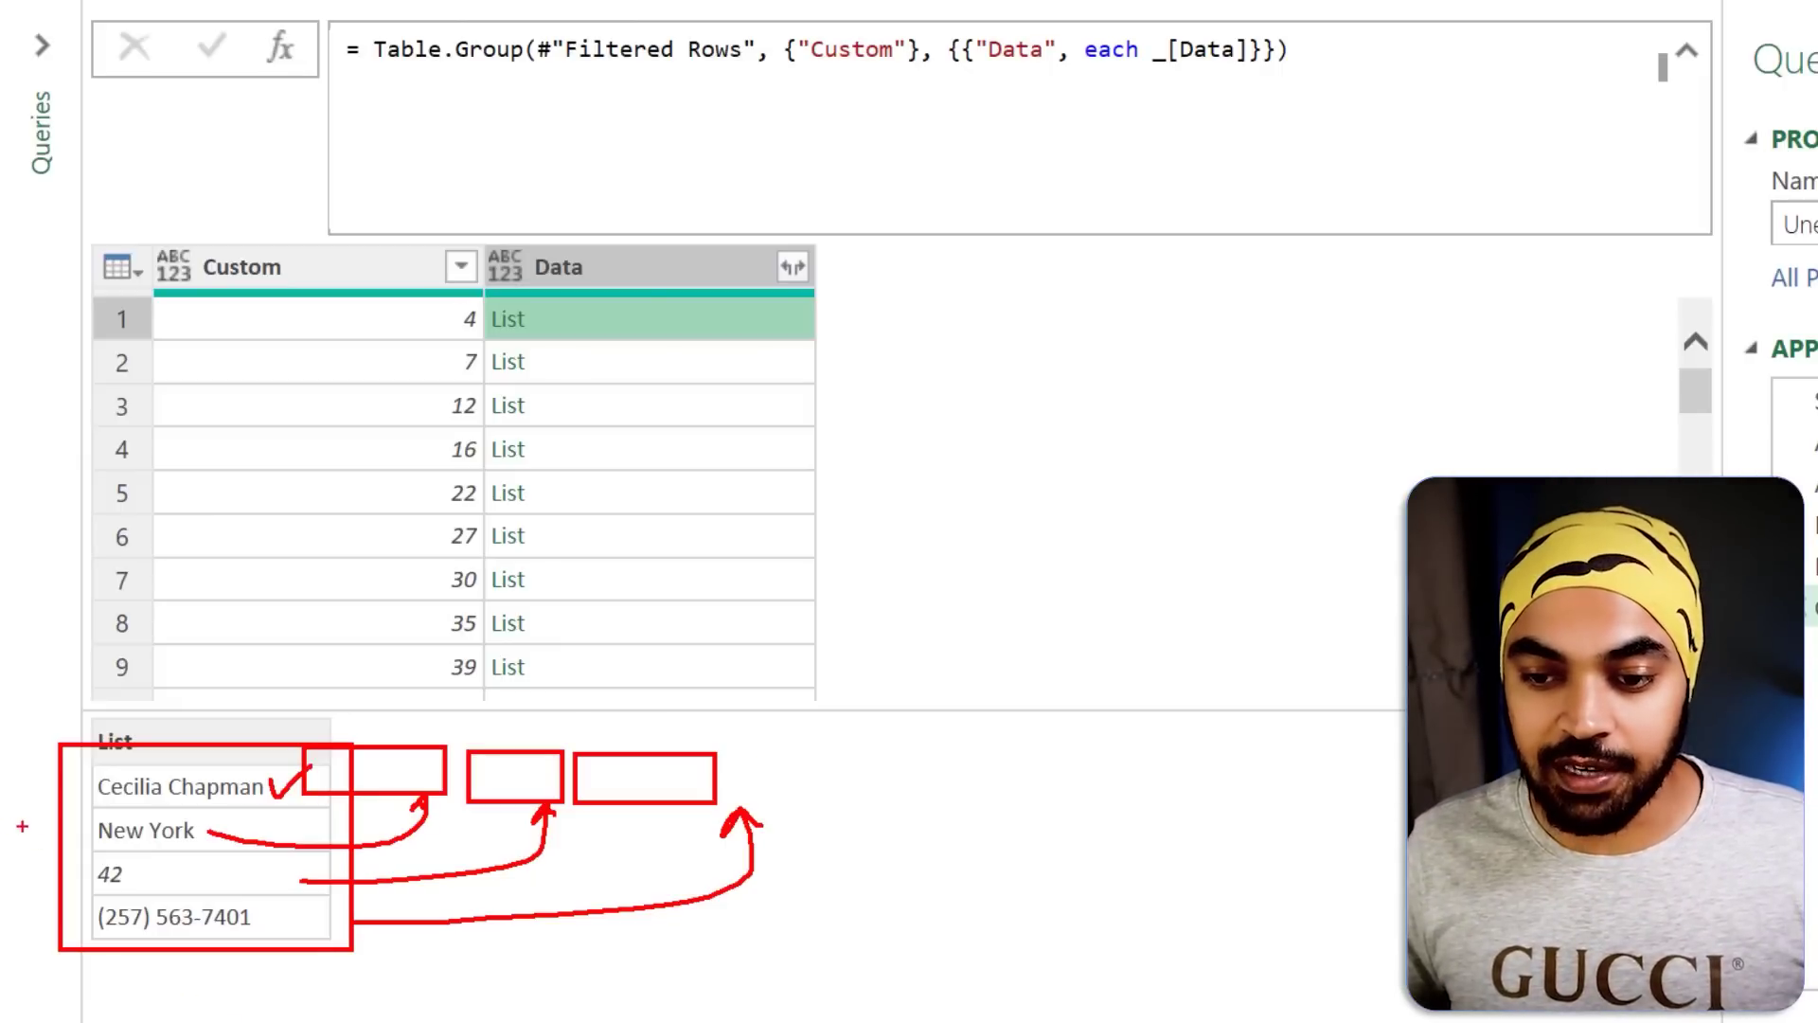
key("Escape")
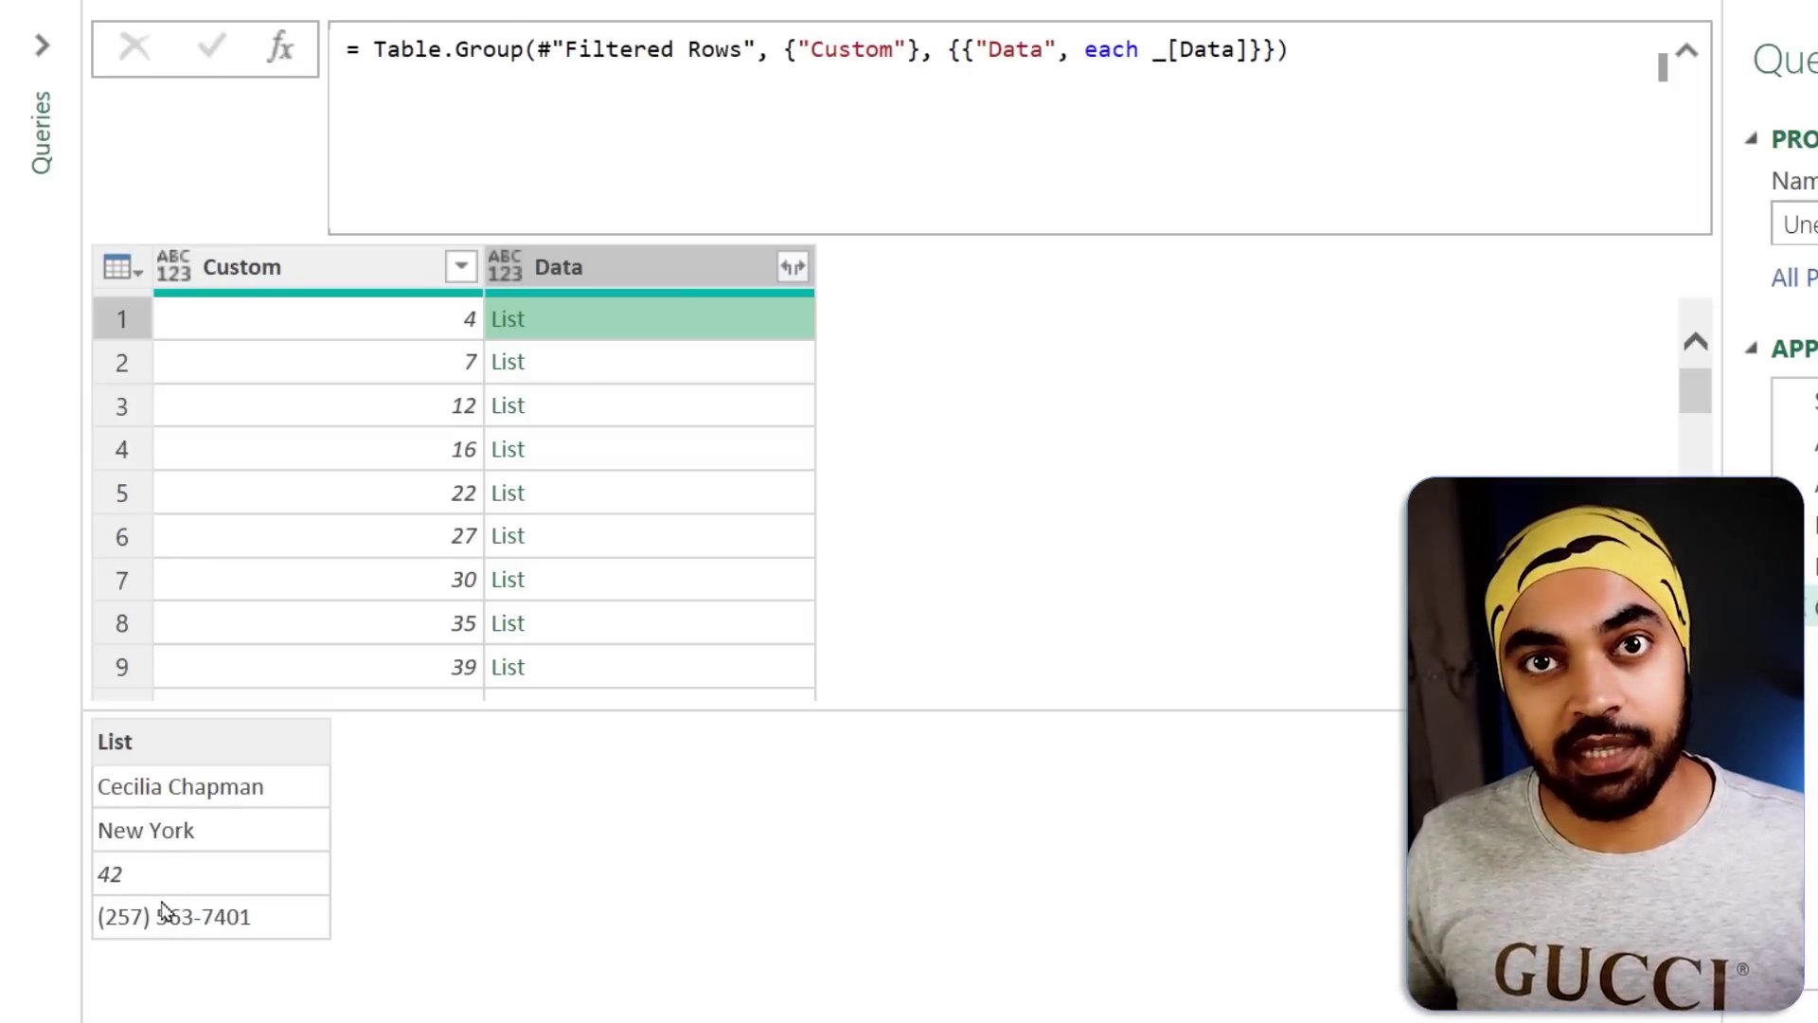
left_click(639, 272)
Drill down into the Data column, producing = #"Grouped Rows"[Data] as a list of value lists.
right_click(633, 272)
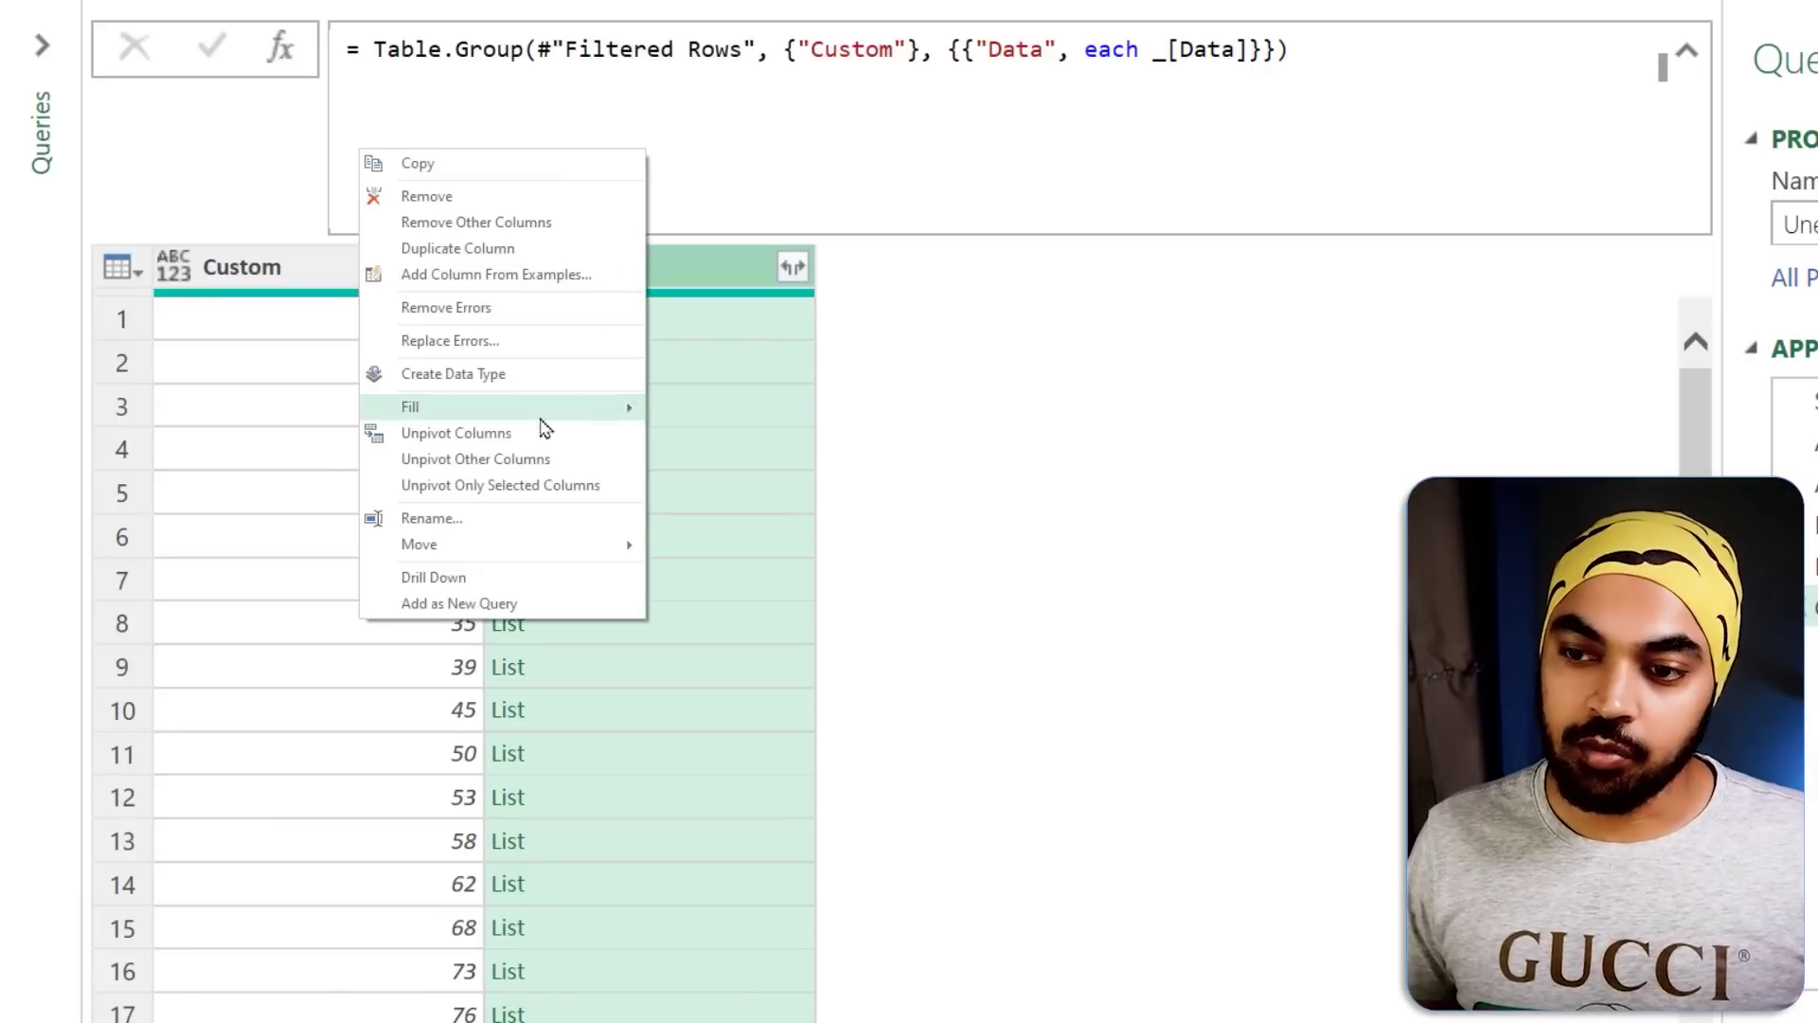
left_click(483, 585)
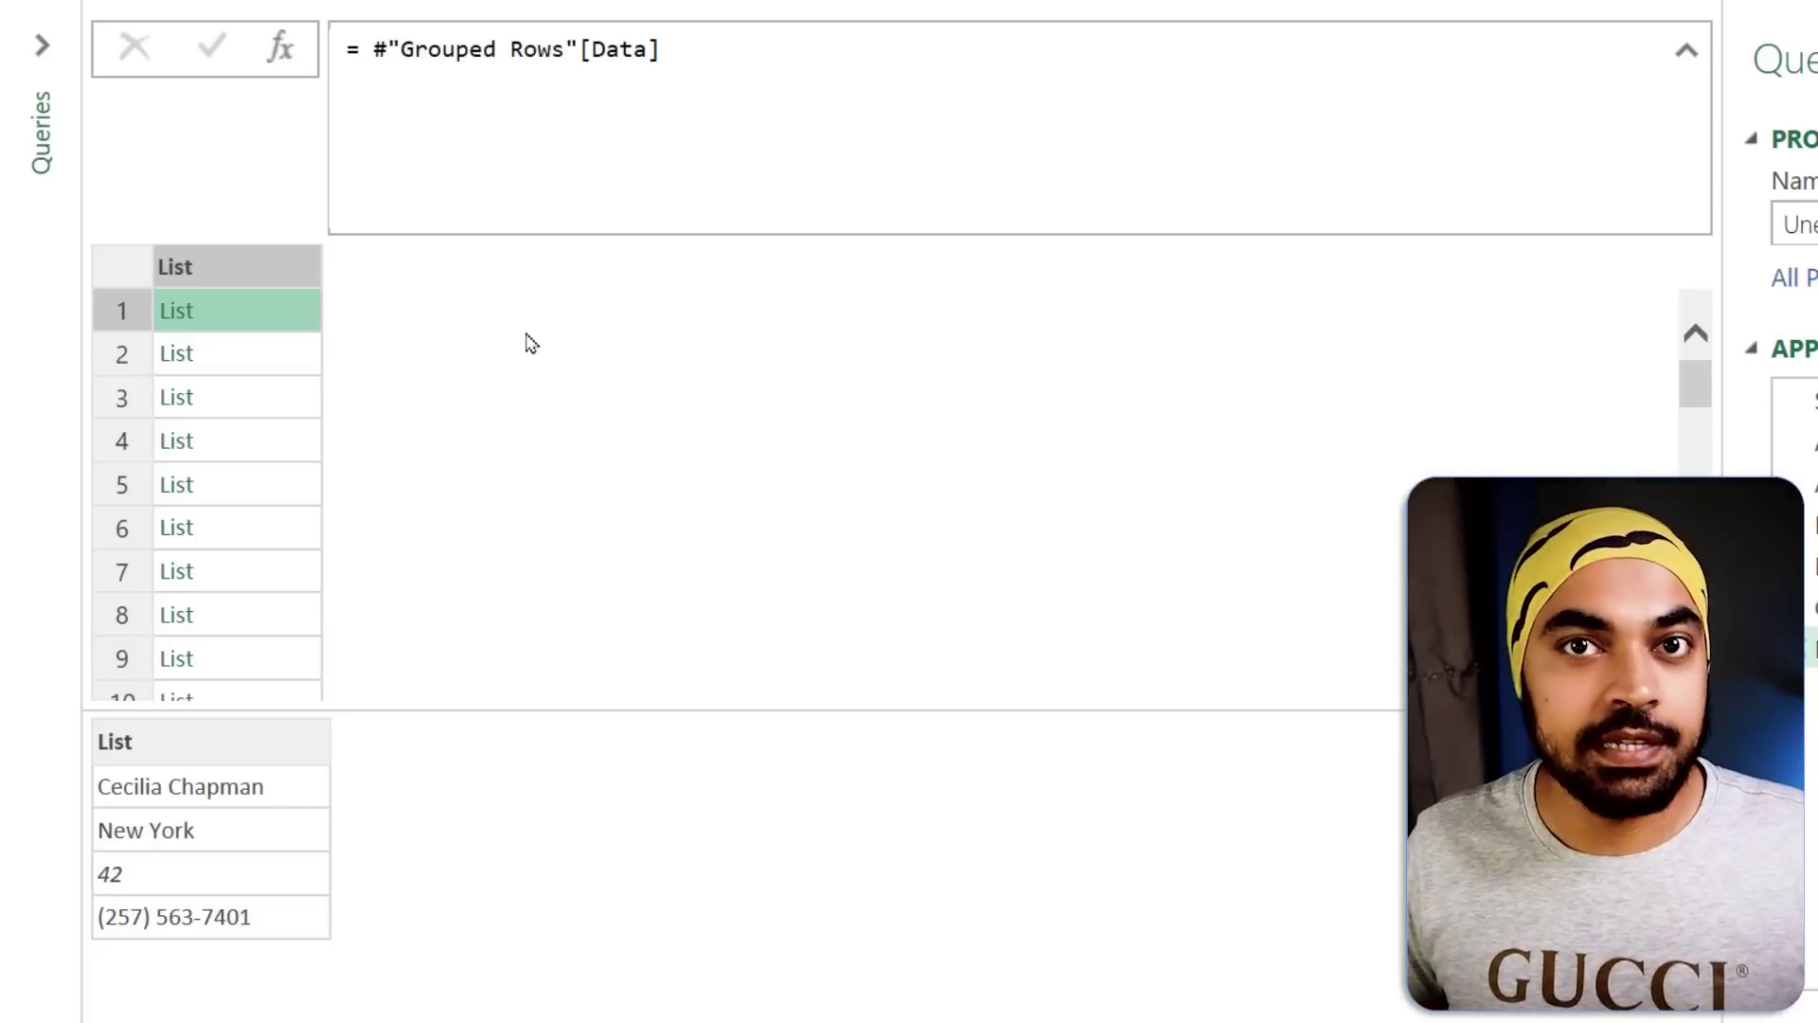
left_click_drag(109, 241, 338, 459)
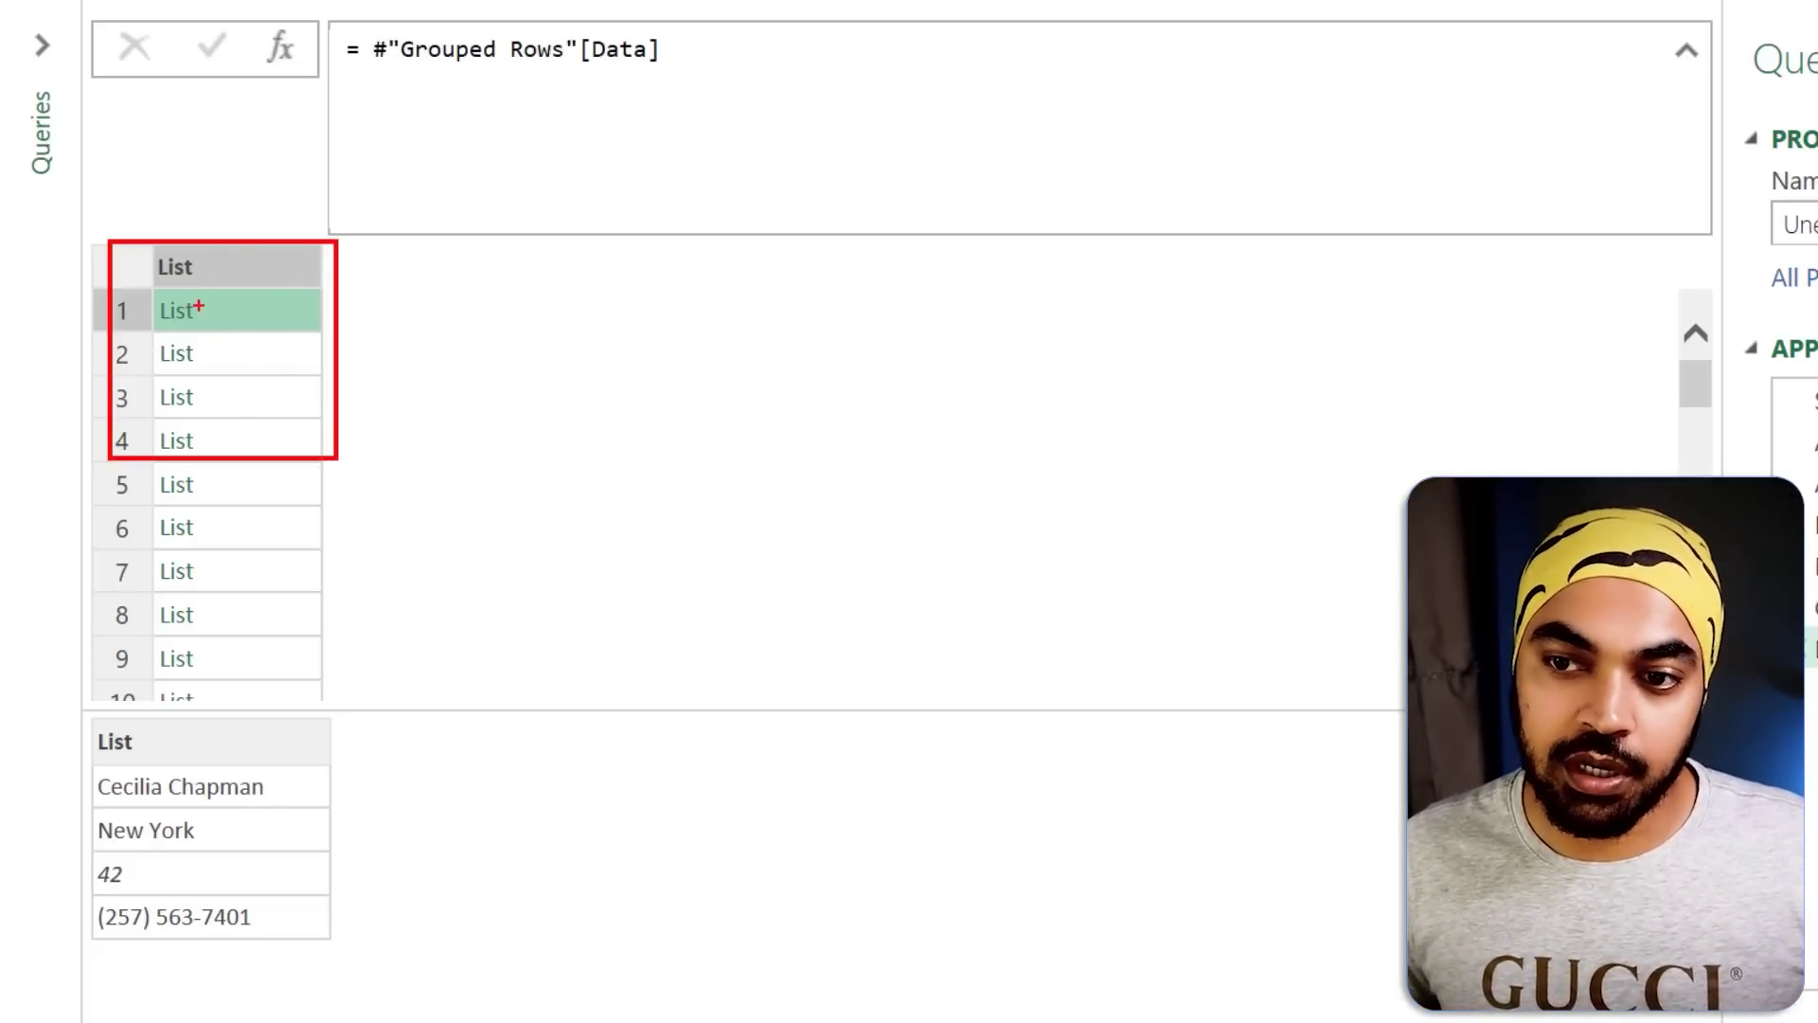
mouse_move(180, 296)
left_mouse_down()
mouse_move(133, 320)
mouse_move(194, 277)
left_mouse_up()
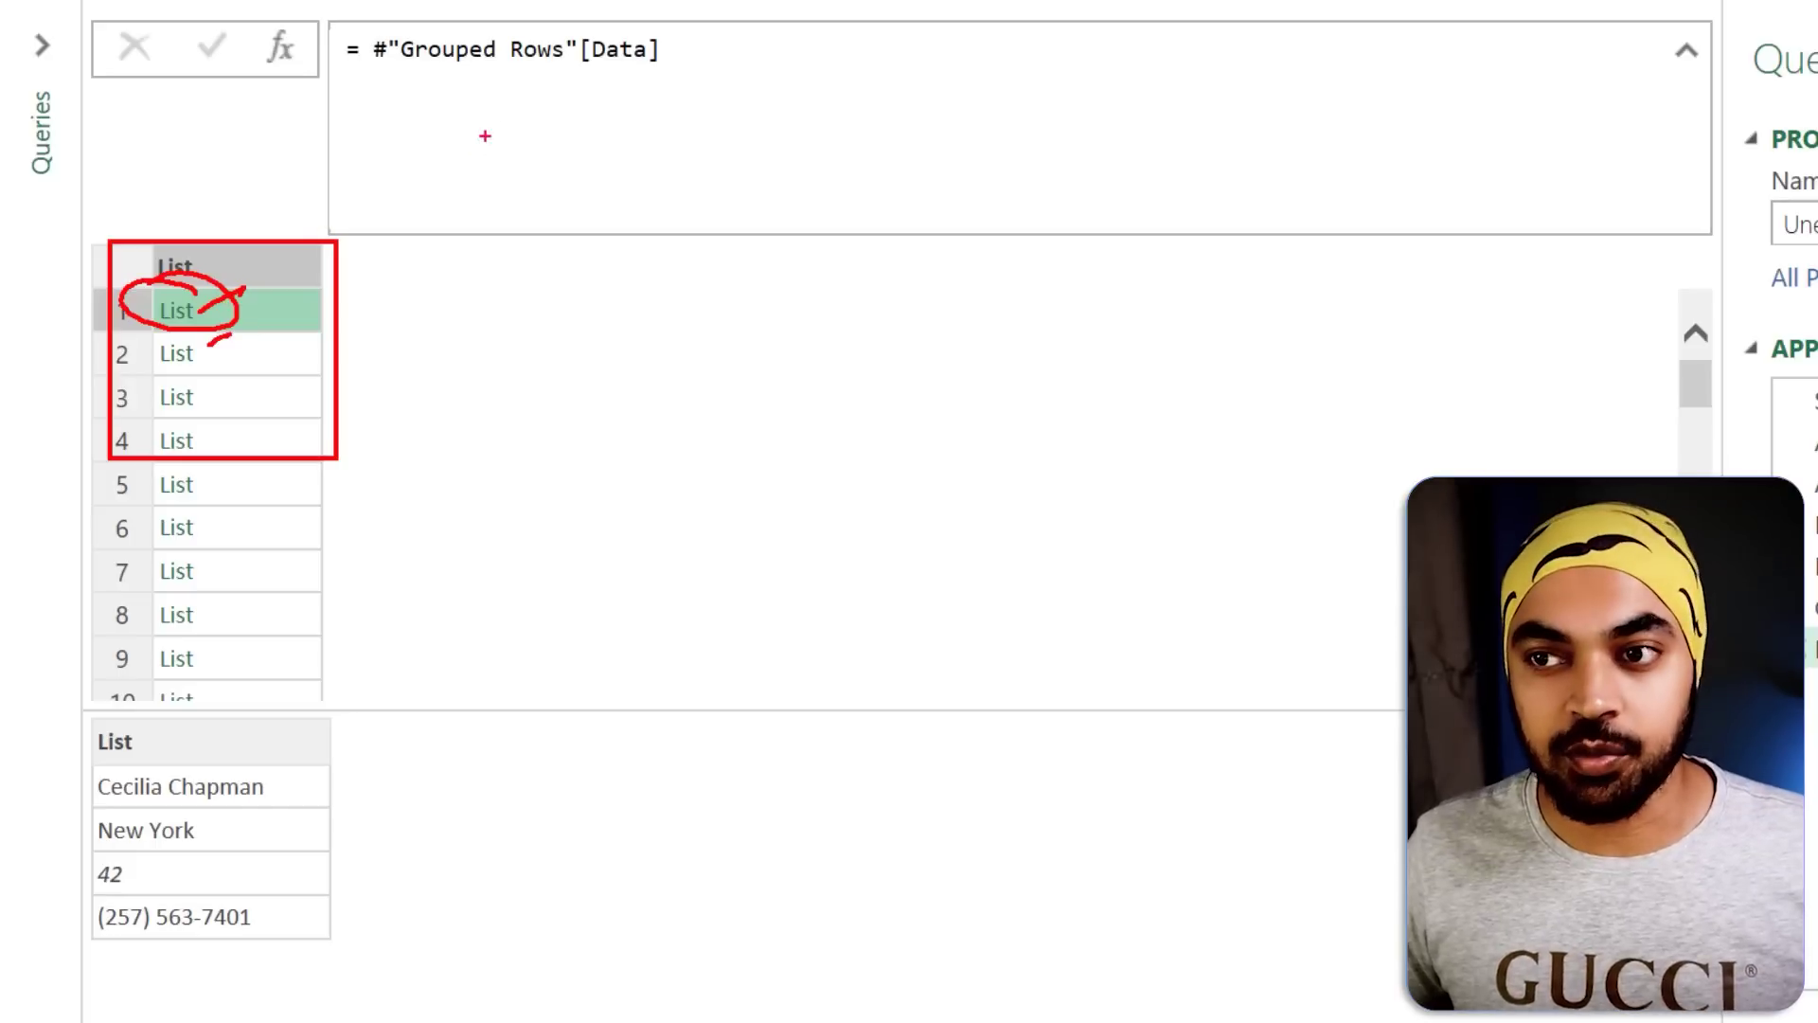
key("Escape")
left_click(374, 47)
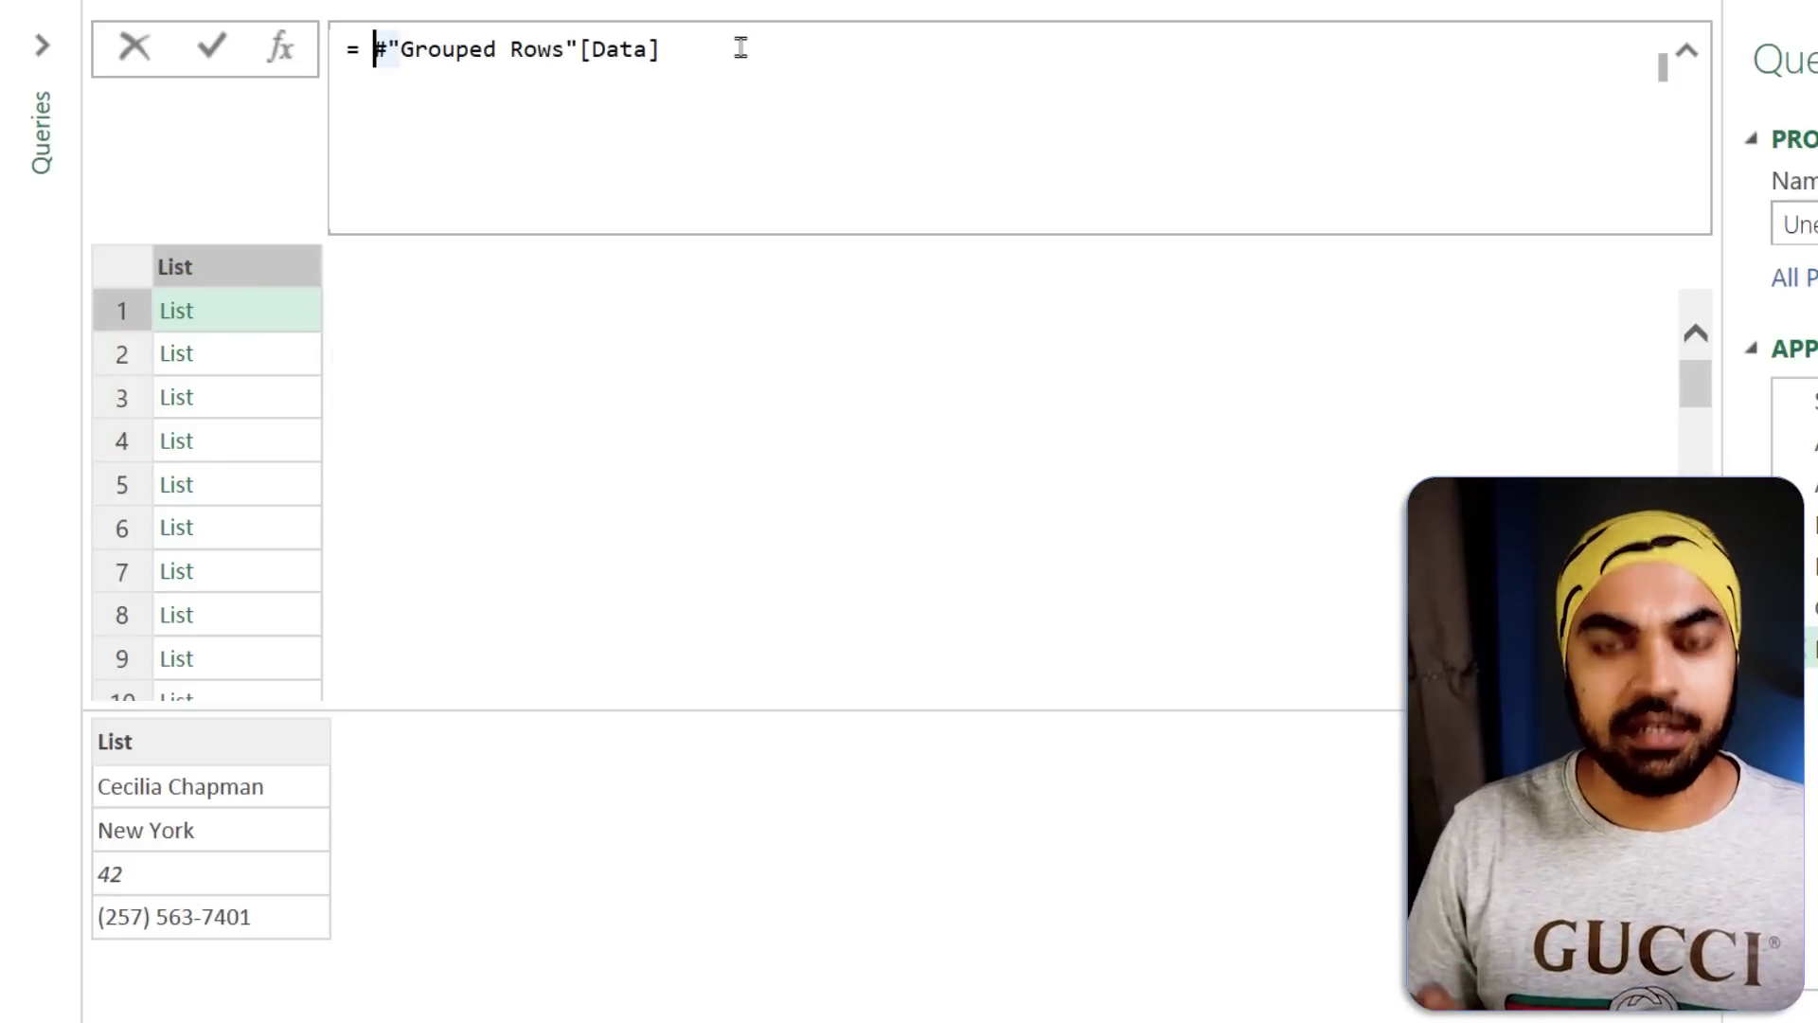
Wrap the list in List.Transform with each Table.FromRows(_).
type("List.")
key("BackSpace")
key("BackSpace")
key("BackSpace")
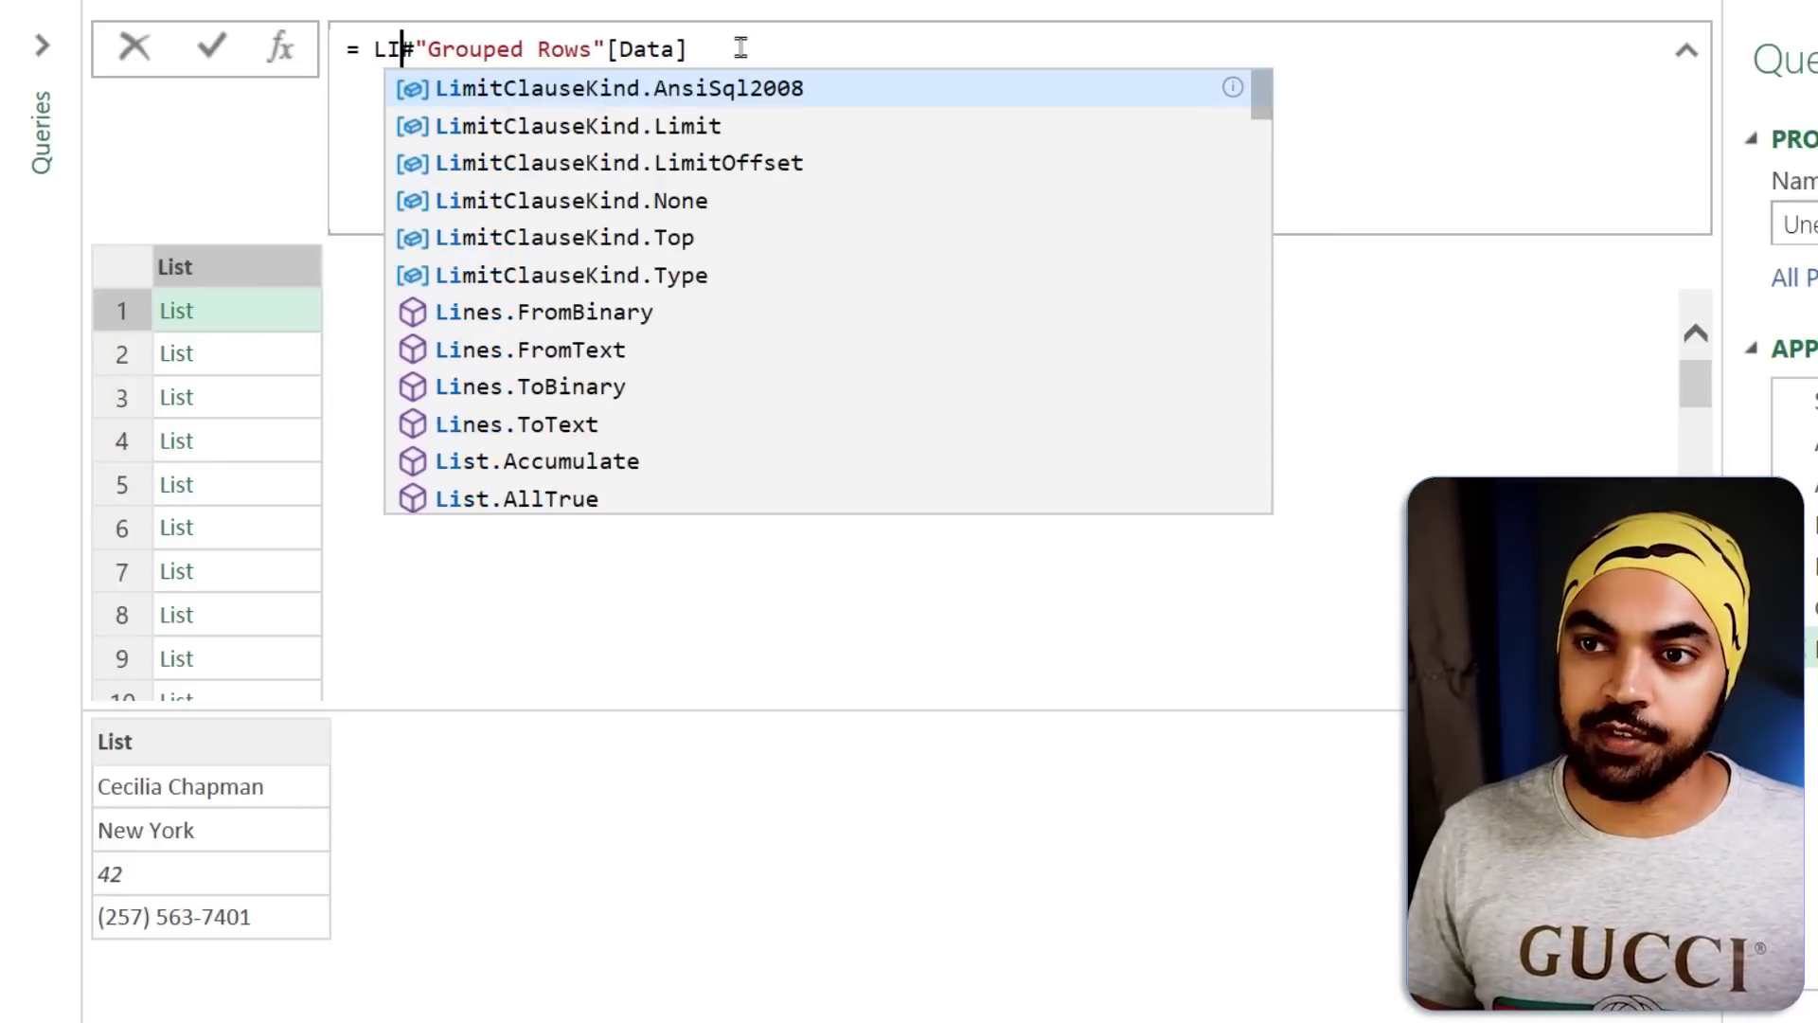
type("st.Transform(")
left_click(865, 49)
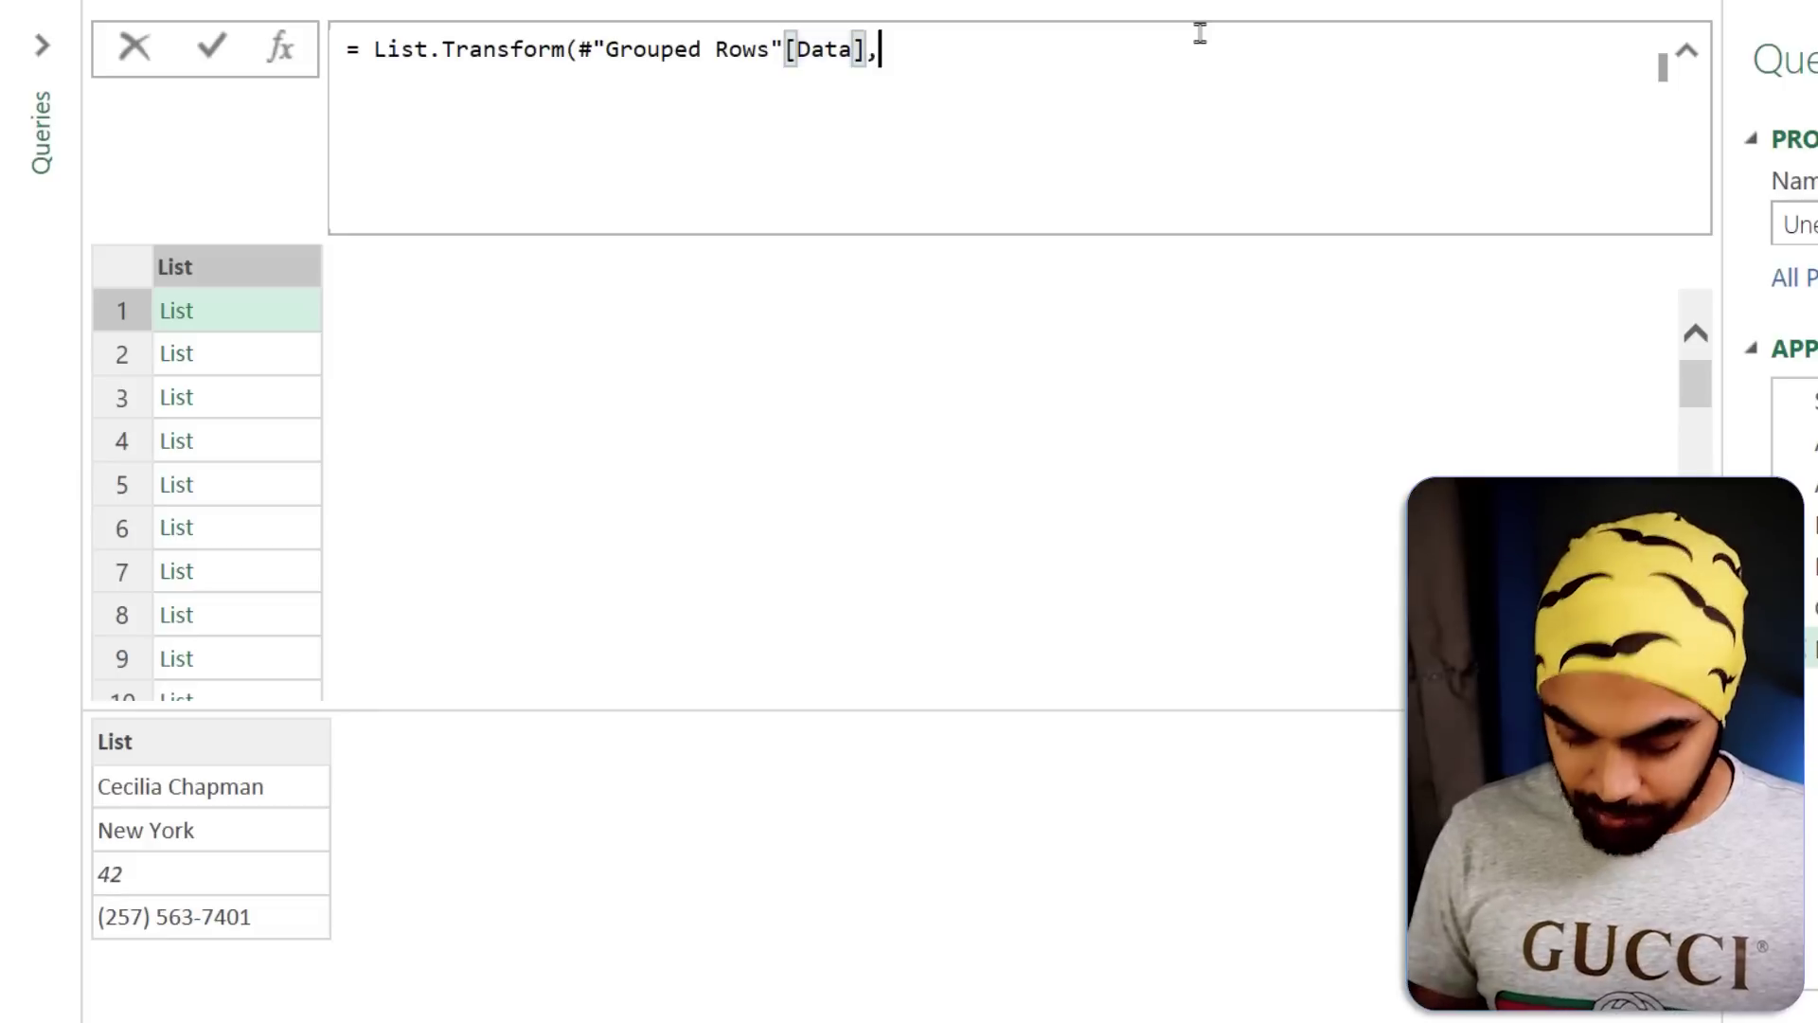
type(", ")
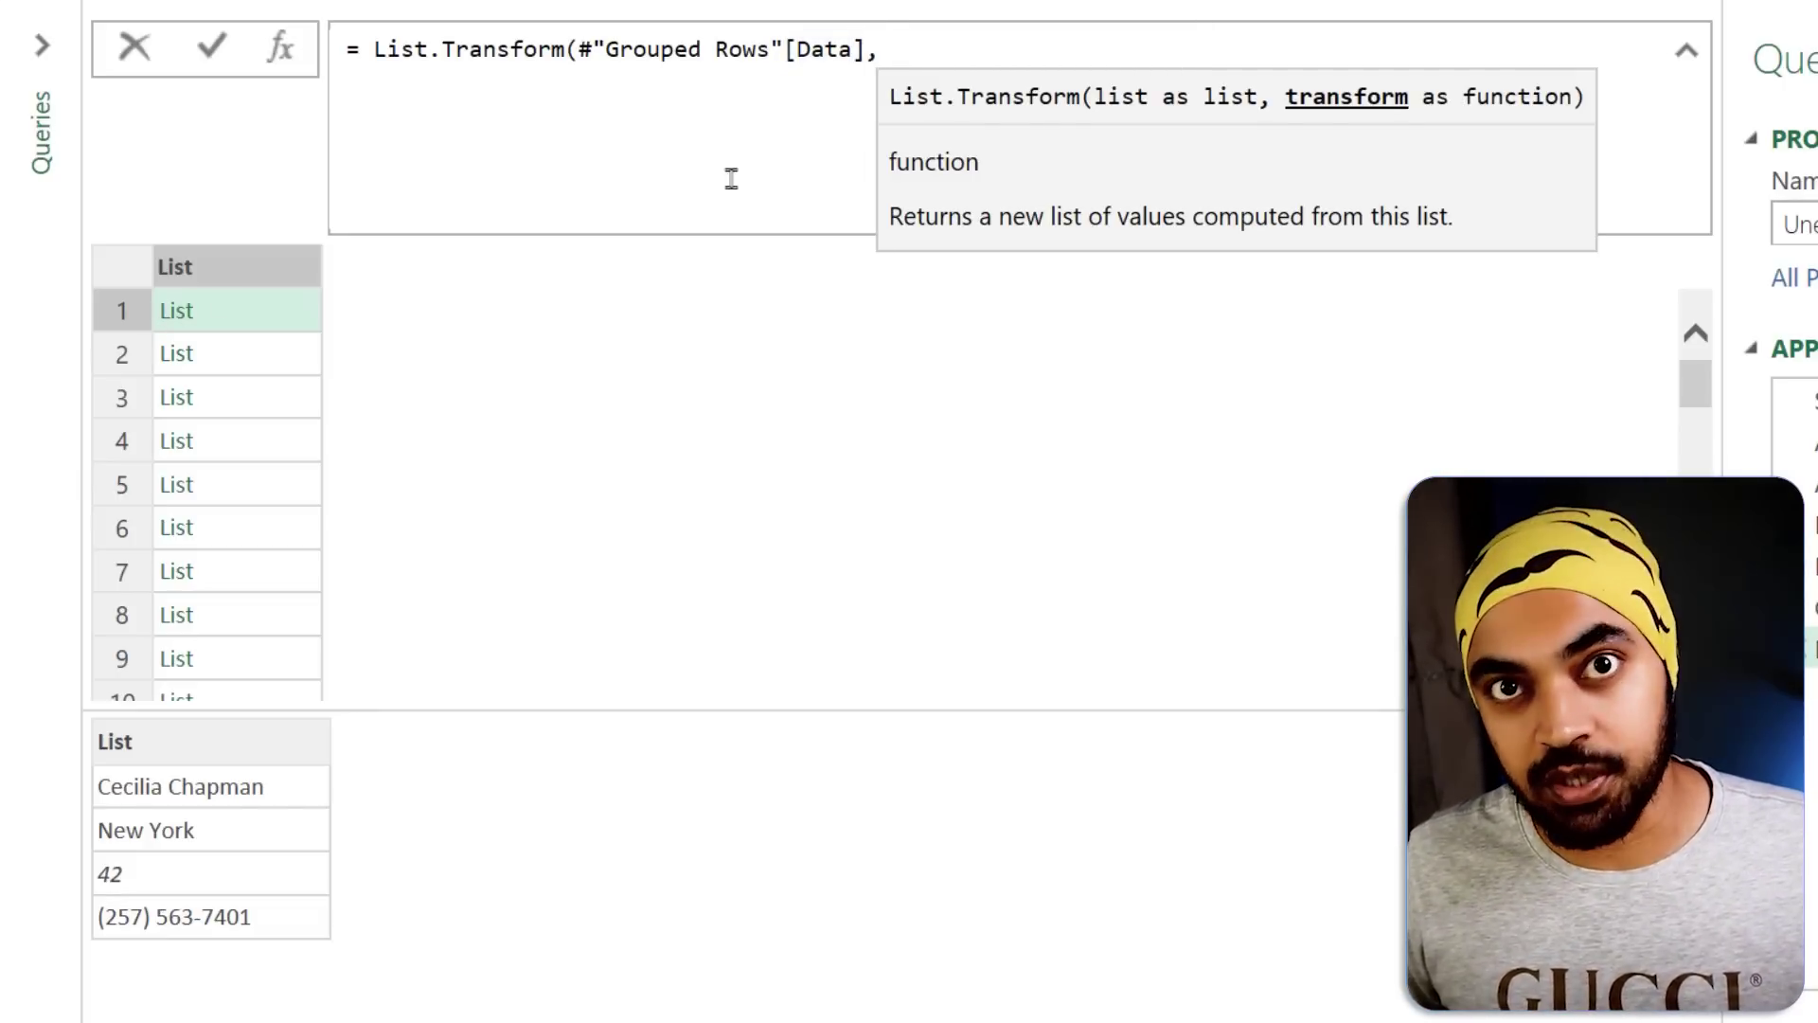
type("each")
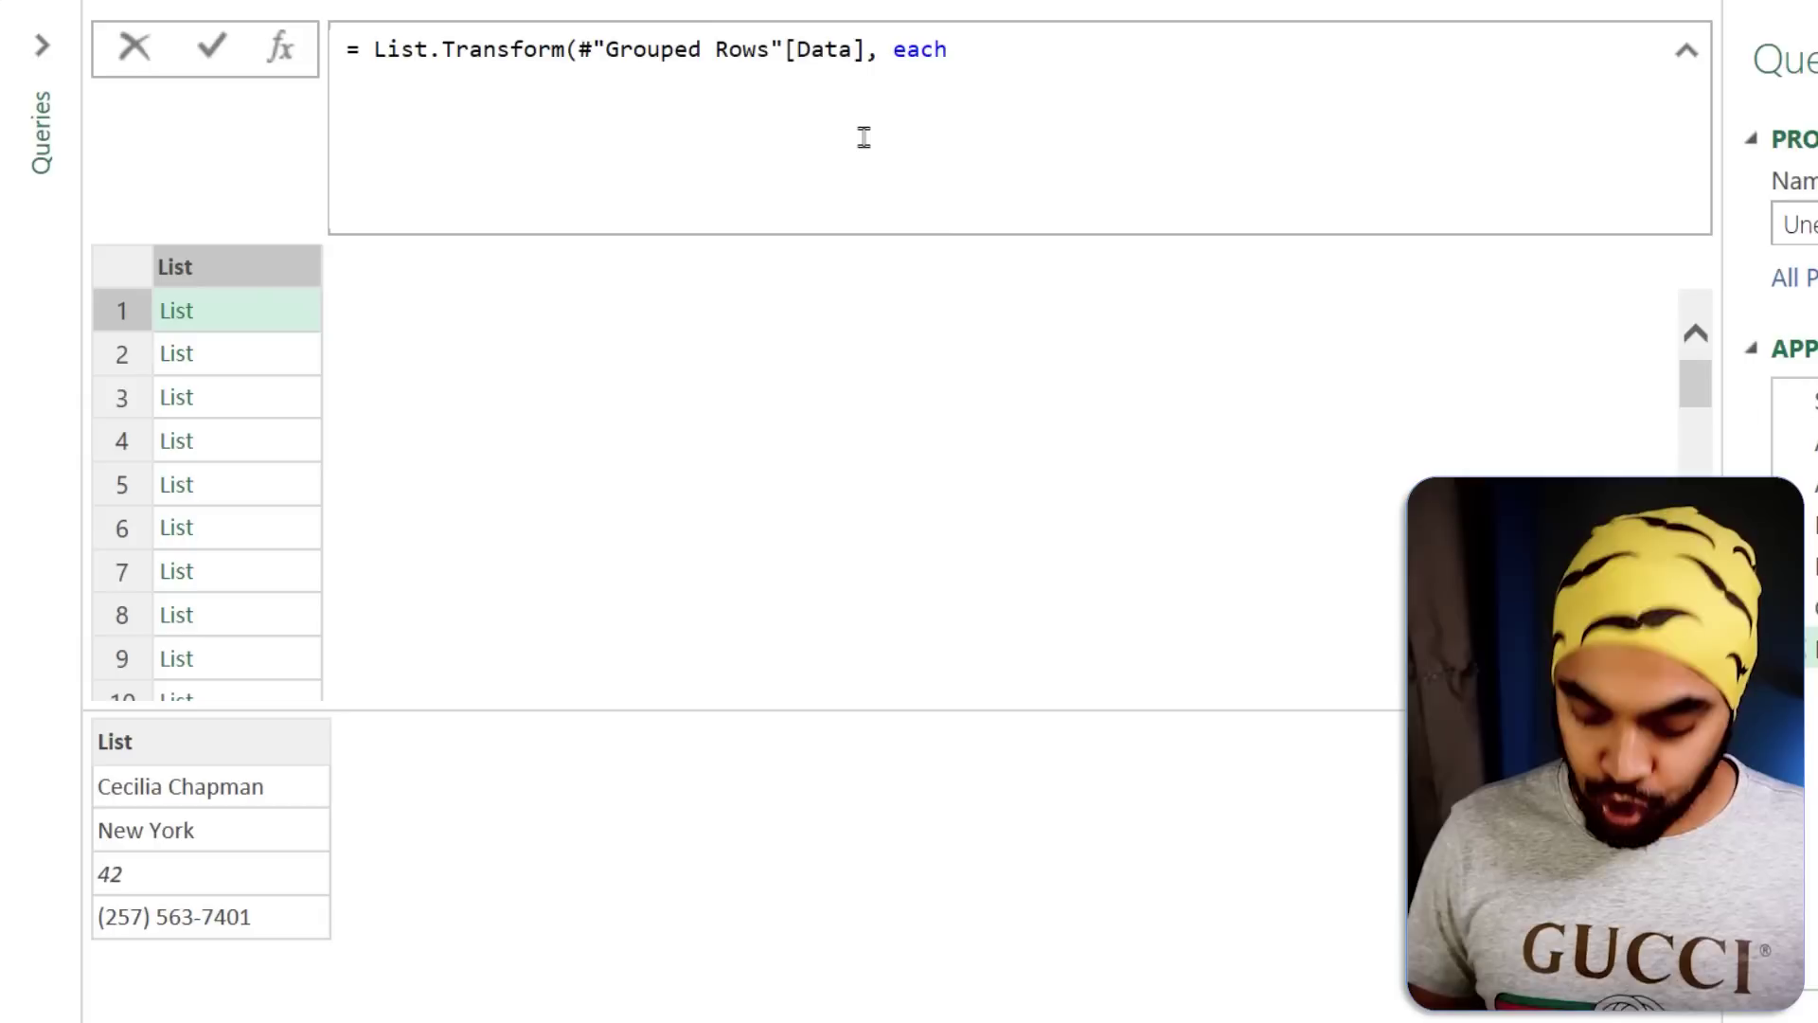
type(" Table.From")
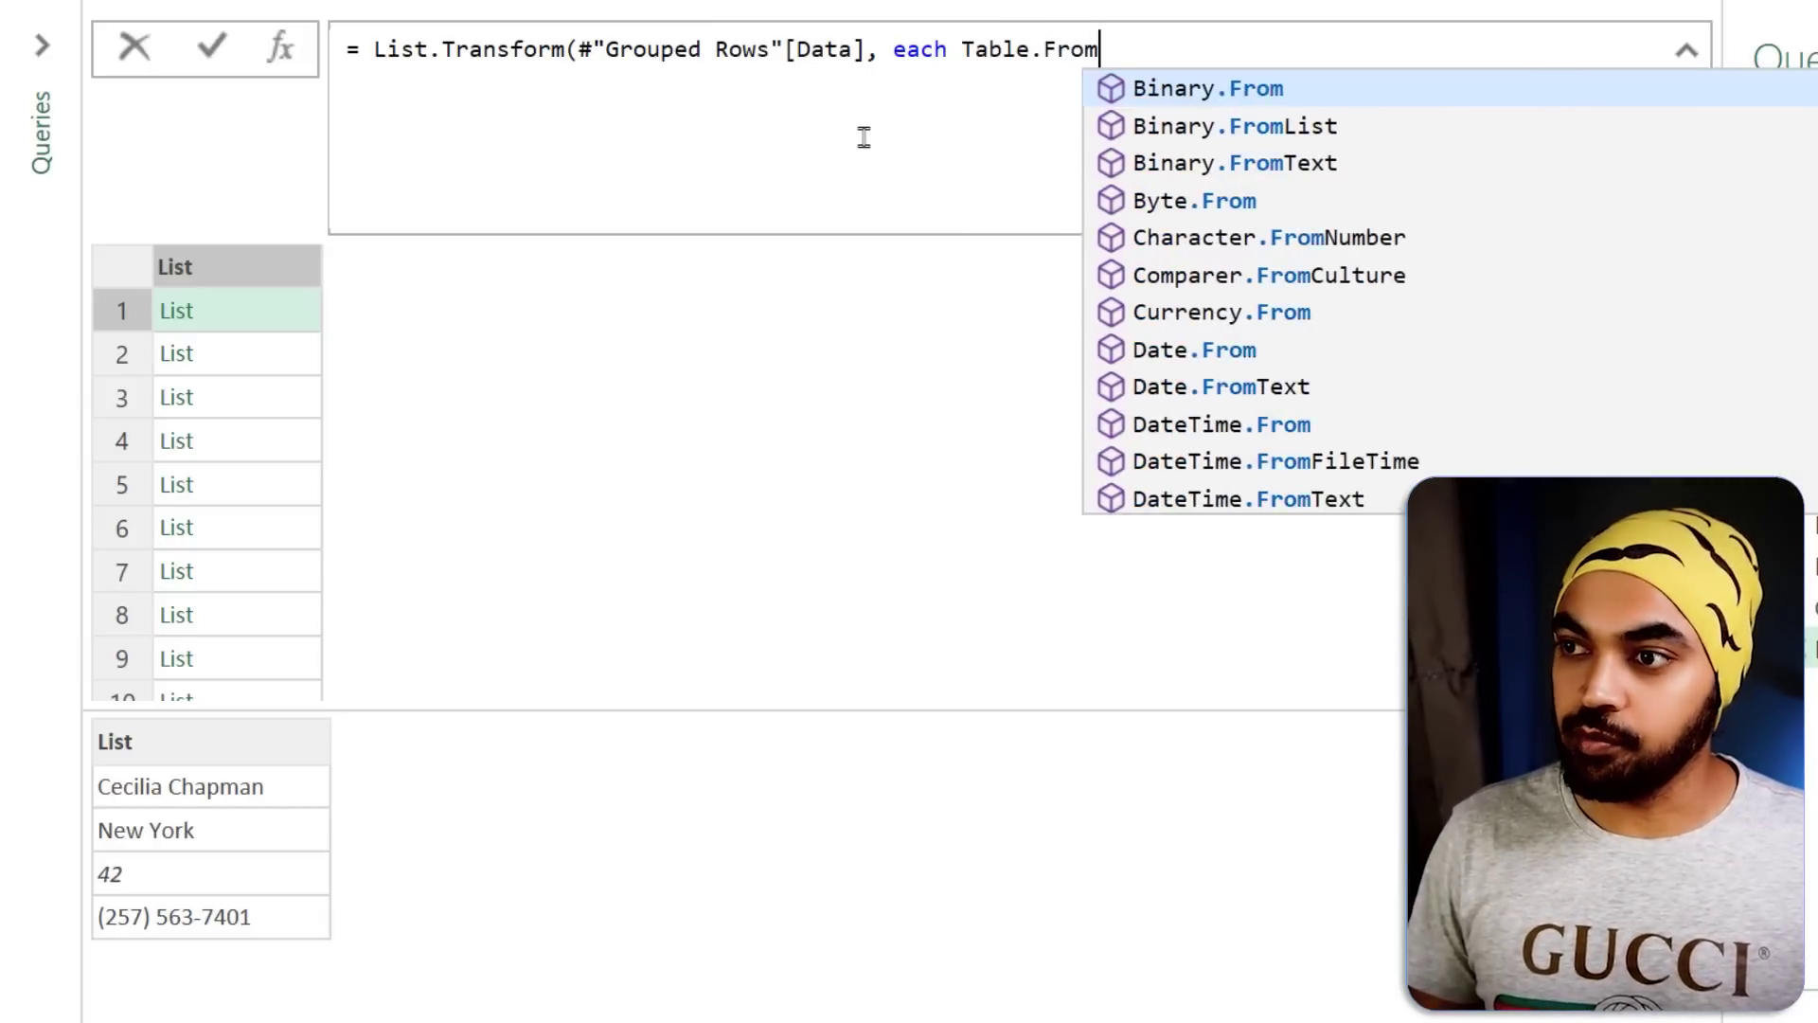
type("Rows(")
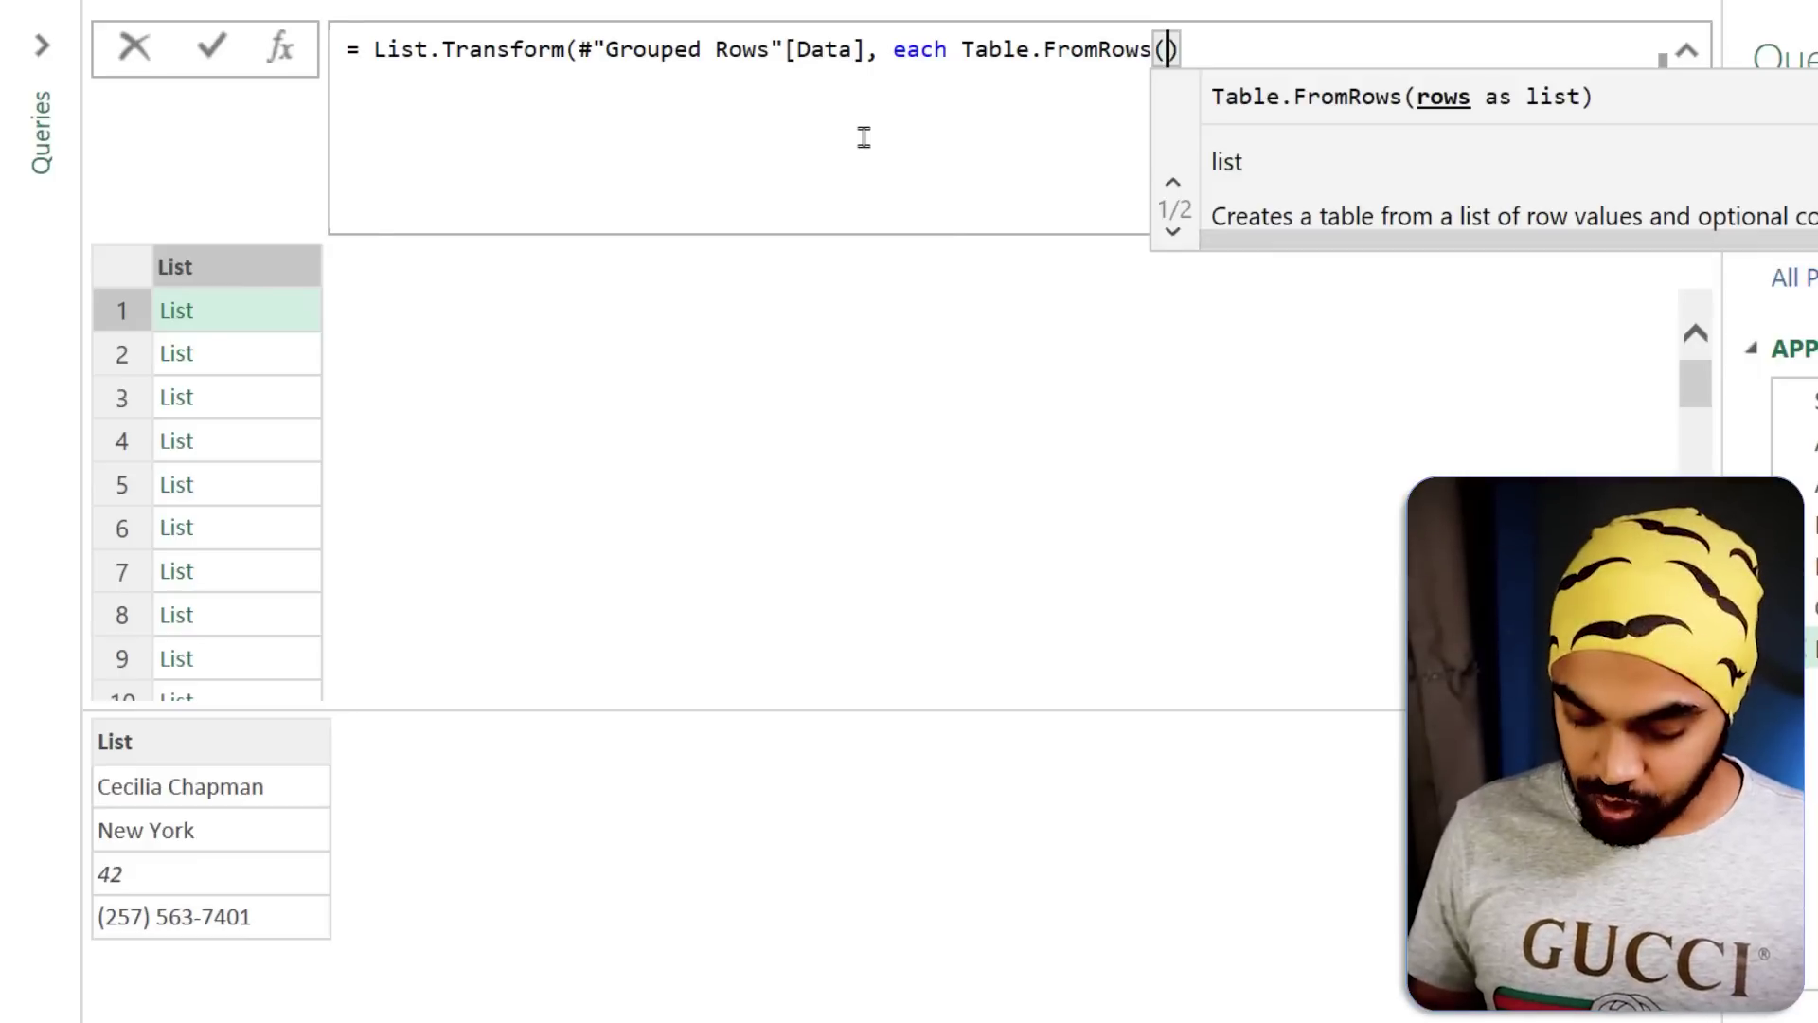
type("_))")
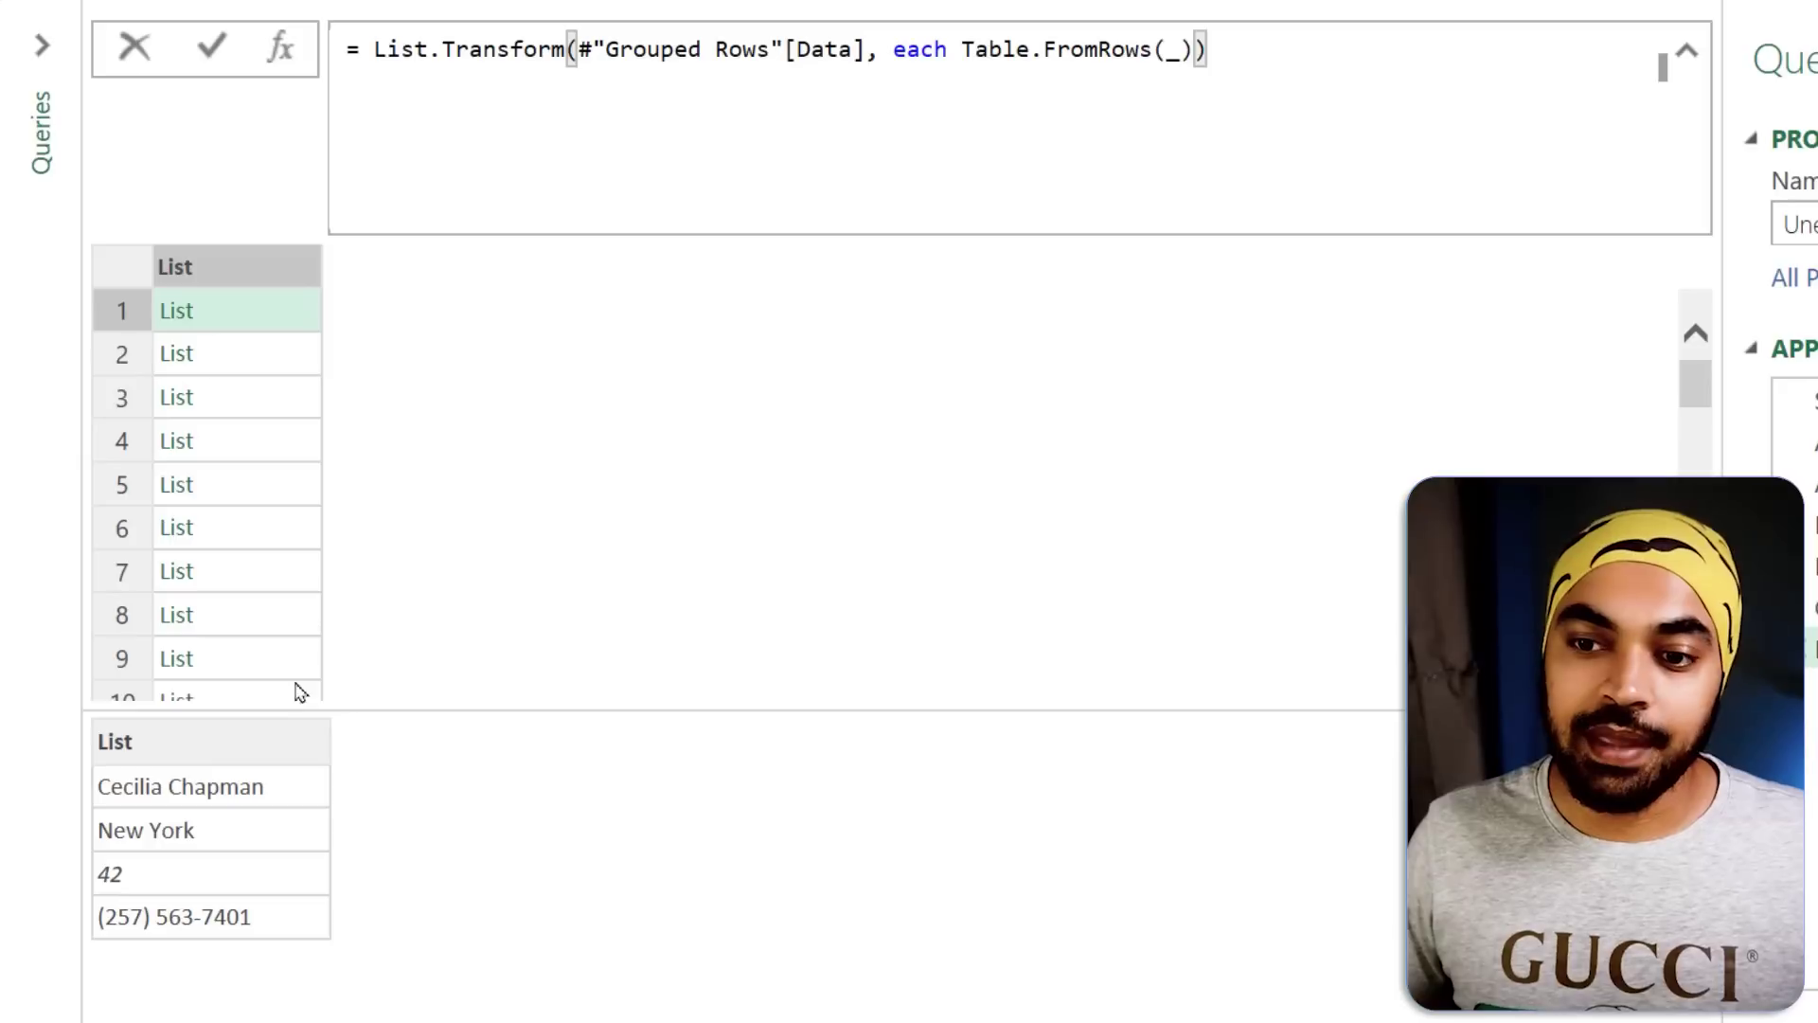
Change Table.FromRows(_) to Table.FromRows({_}) and commit the formula.
mouse_move(281, 776)
left_mouse_down()
mouse_move(106, 761)
mouse_move(272, 806)
left_mouse_up()
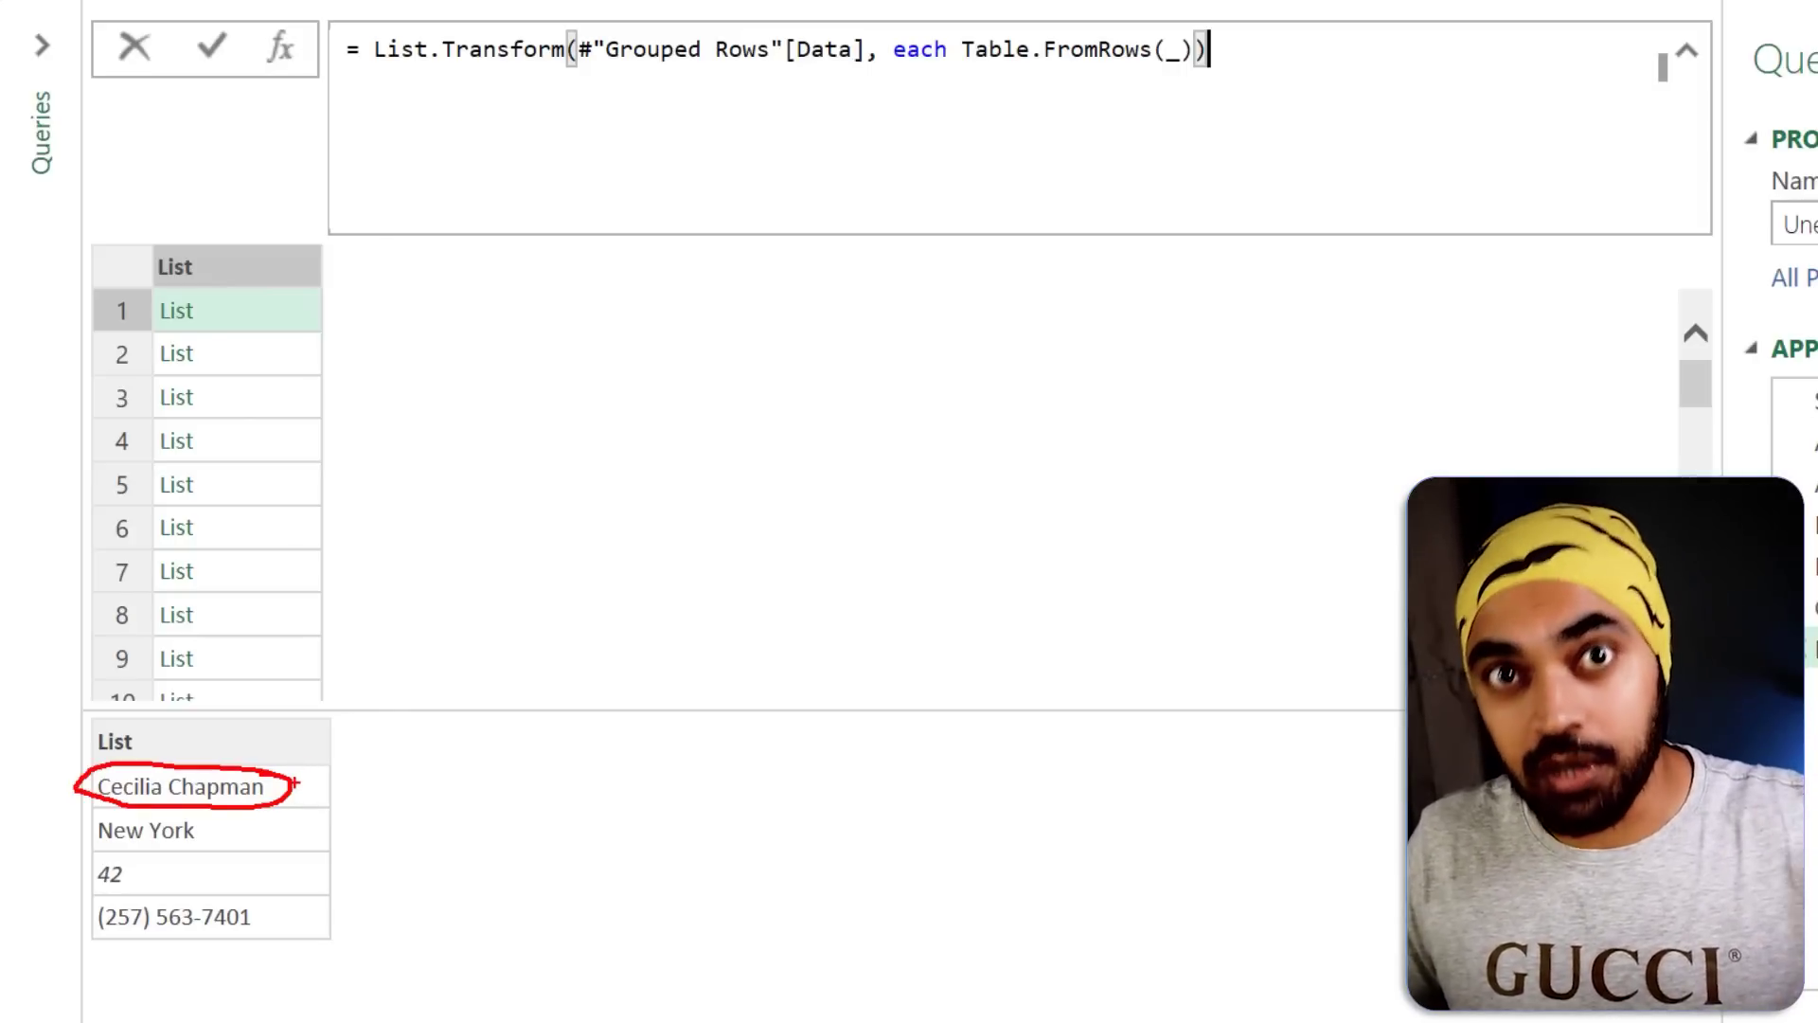
left_click_drag(1168, 92, 1165, 145)
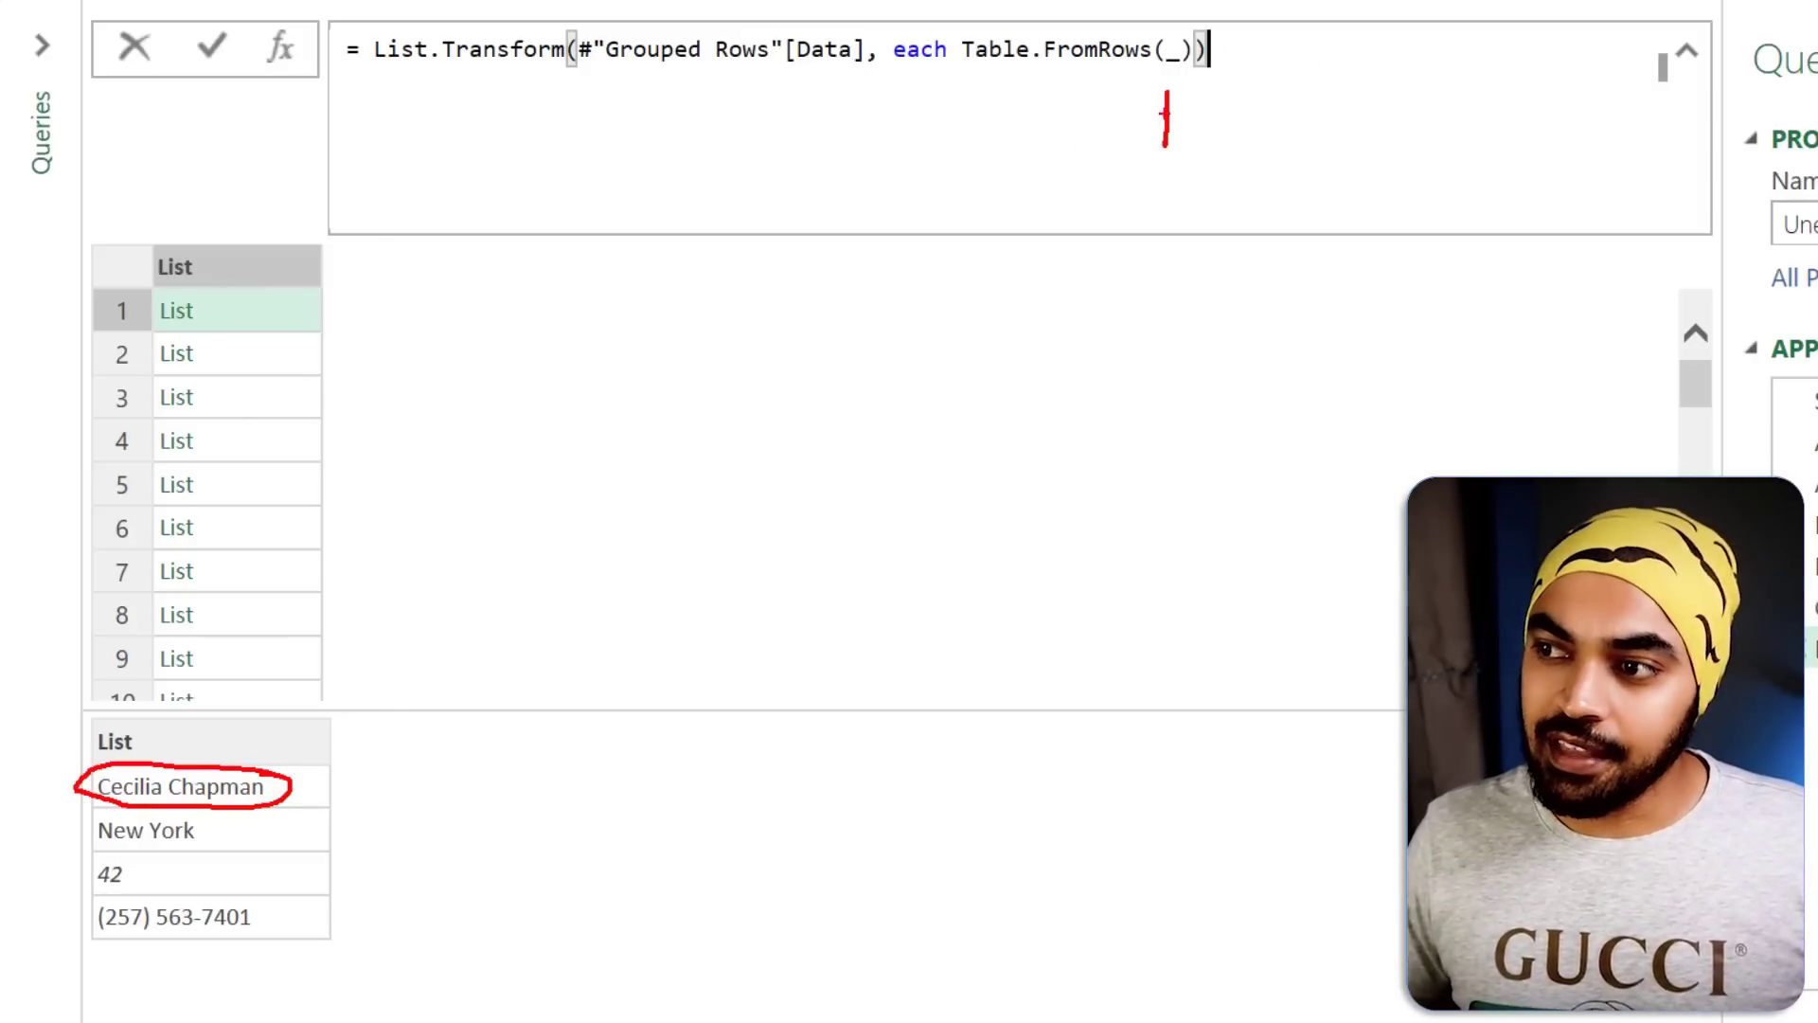
key("Escape")
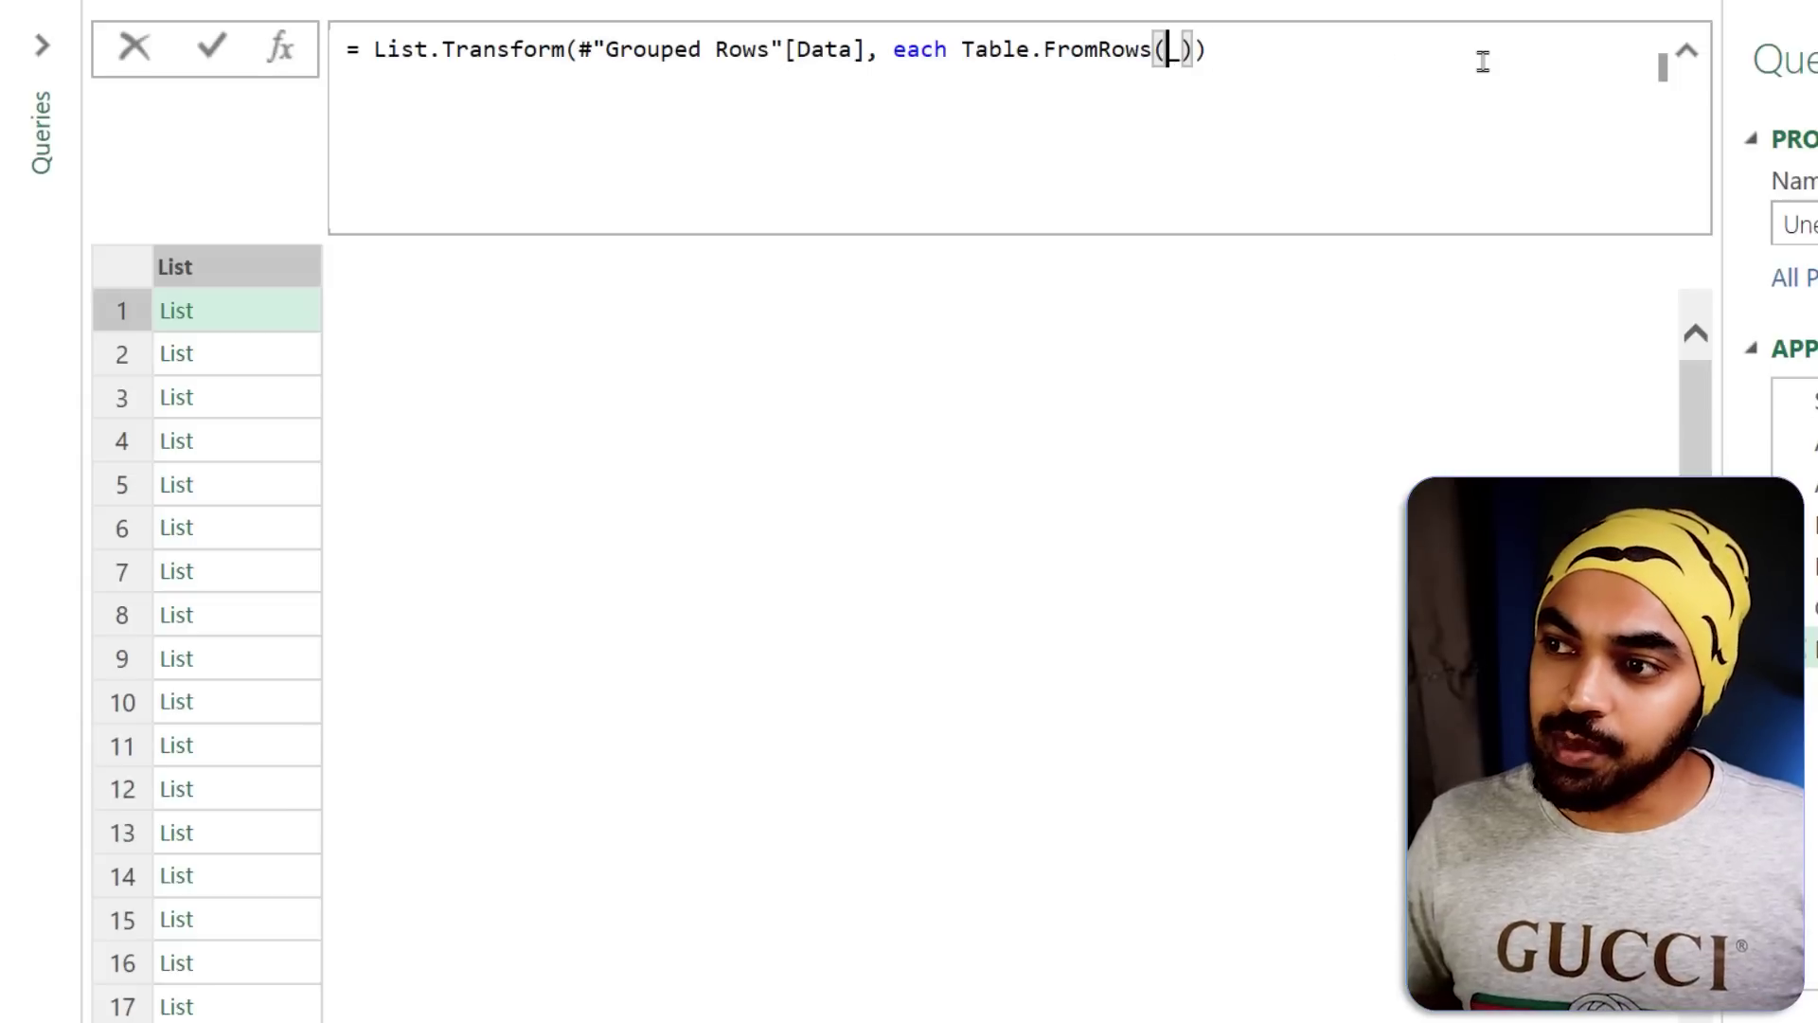
type("{_")
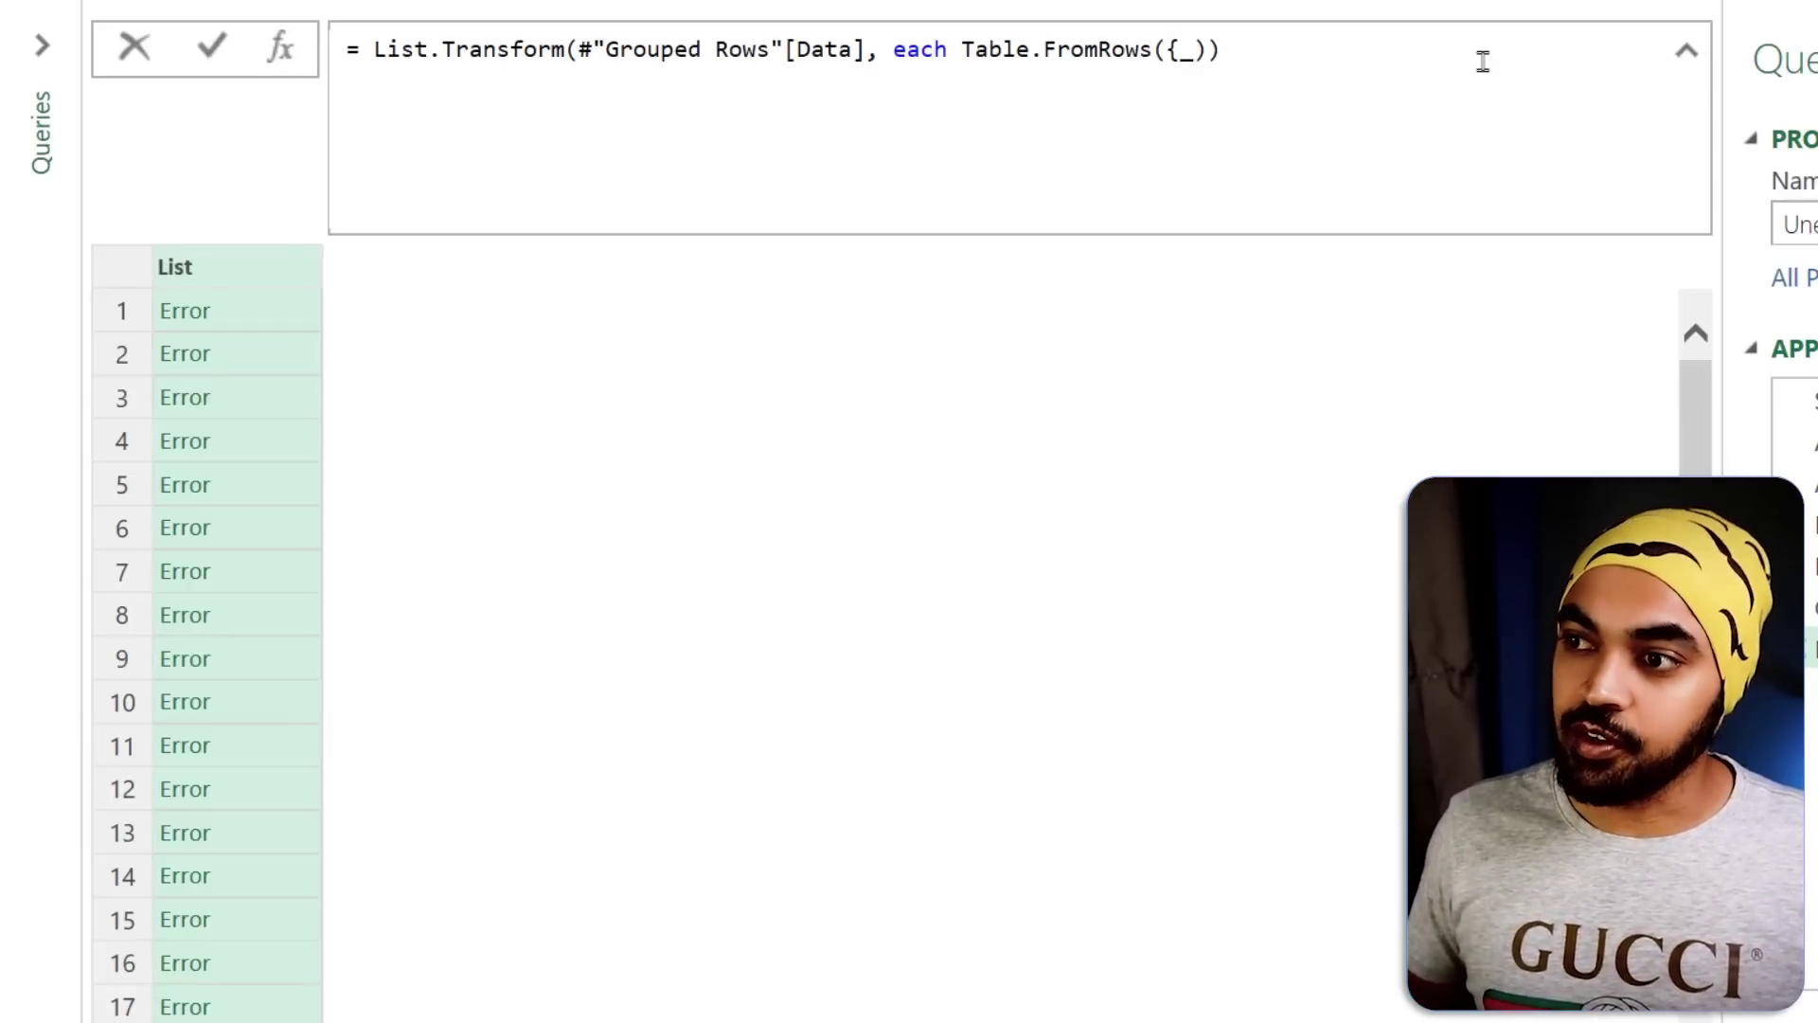
type("}")
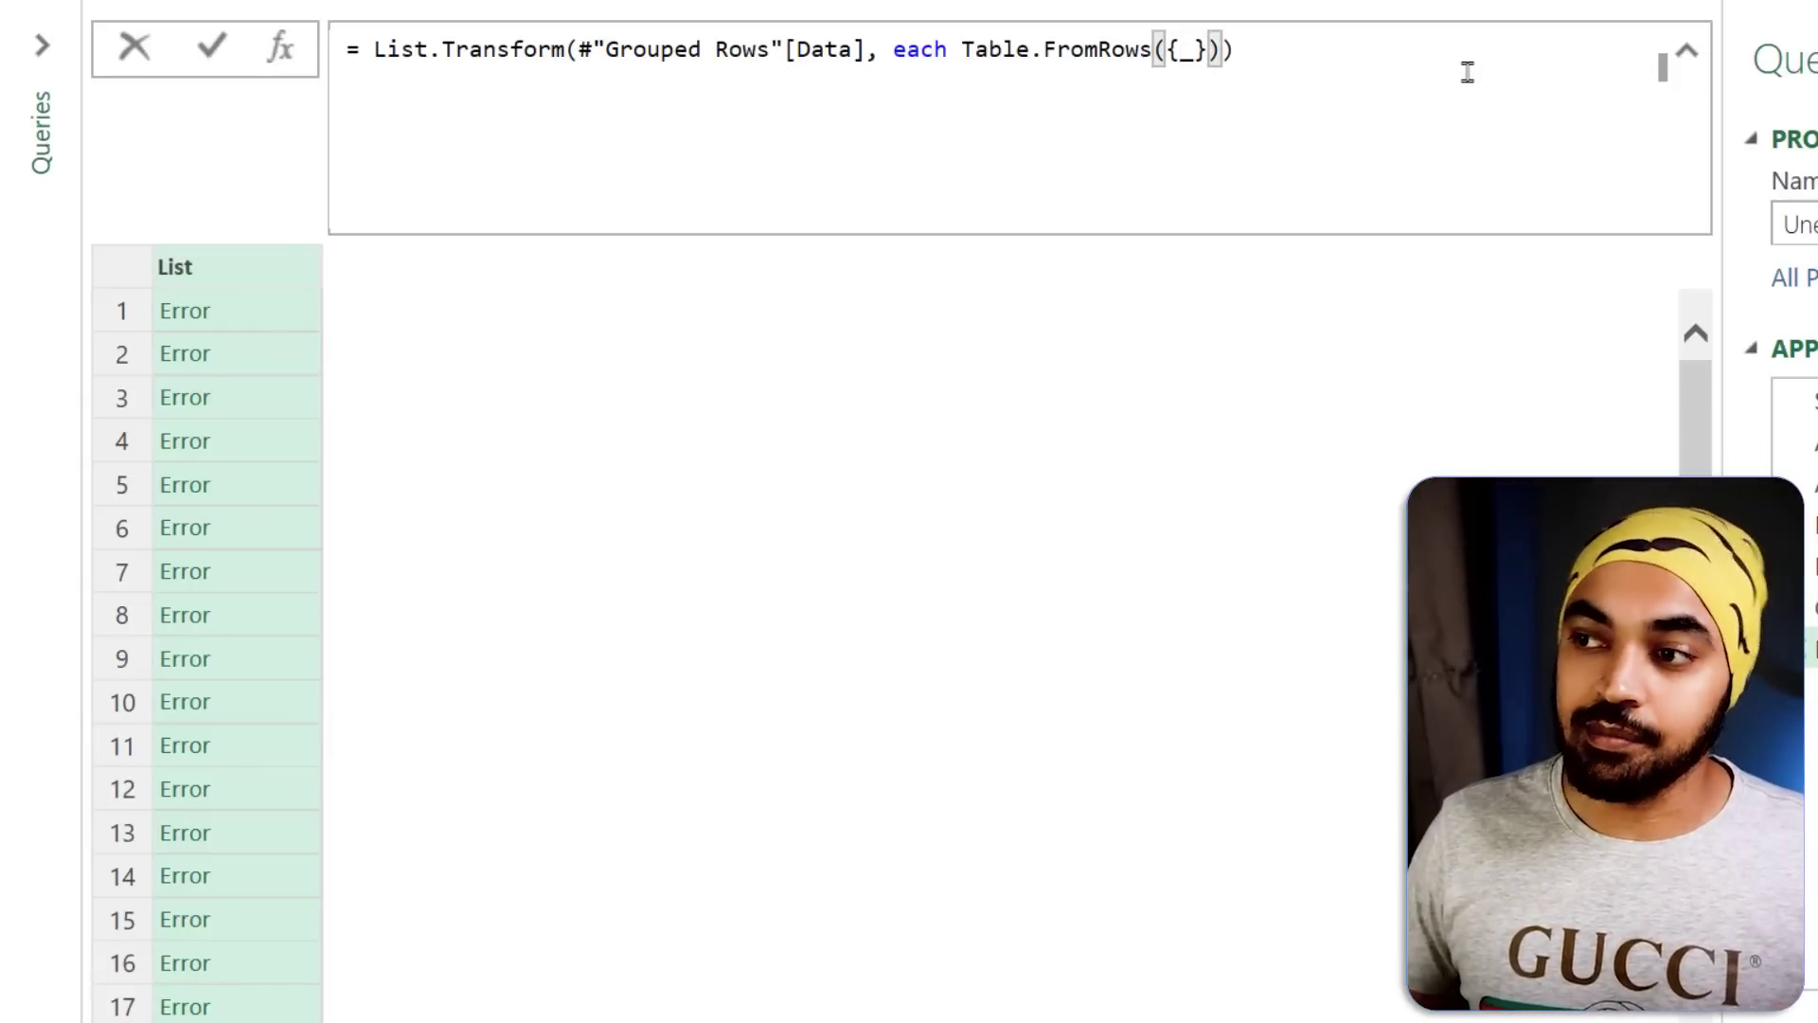
key("End")
key("Return")
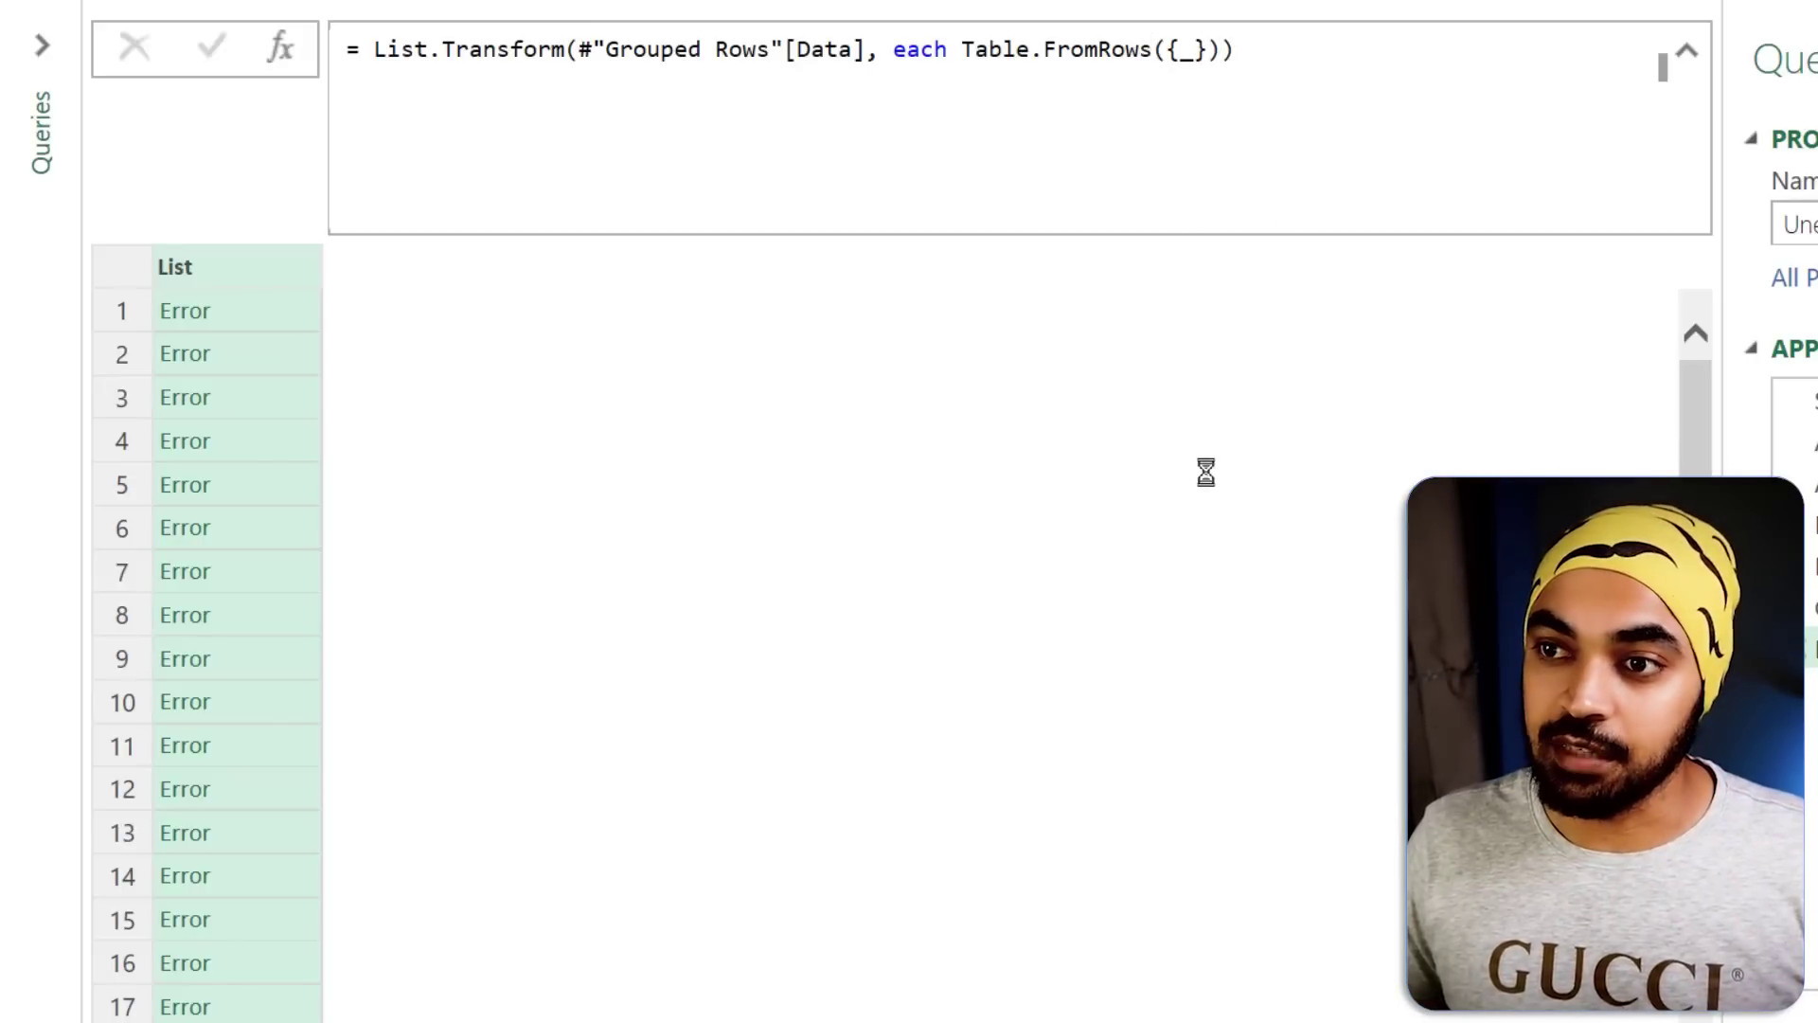
Preview the one-row tables produced in rows 1 and 4.
left_click(256, 325)
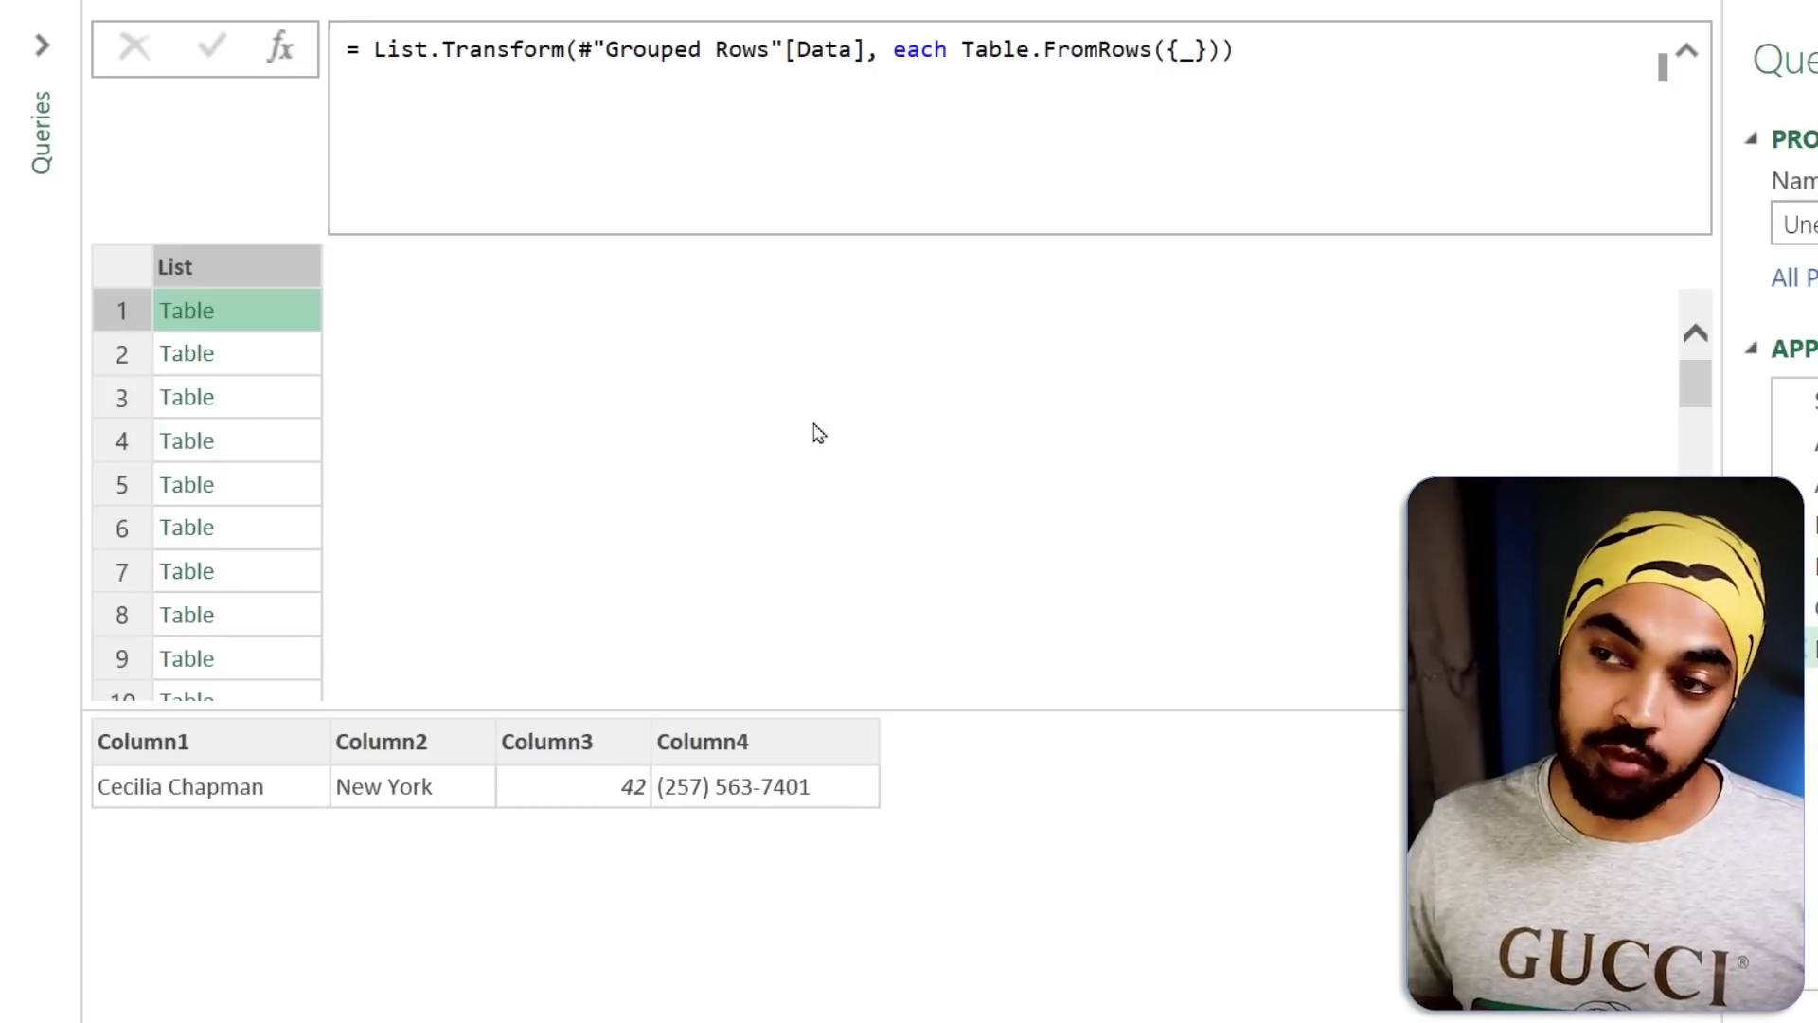
left_click(262, 441)
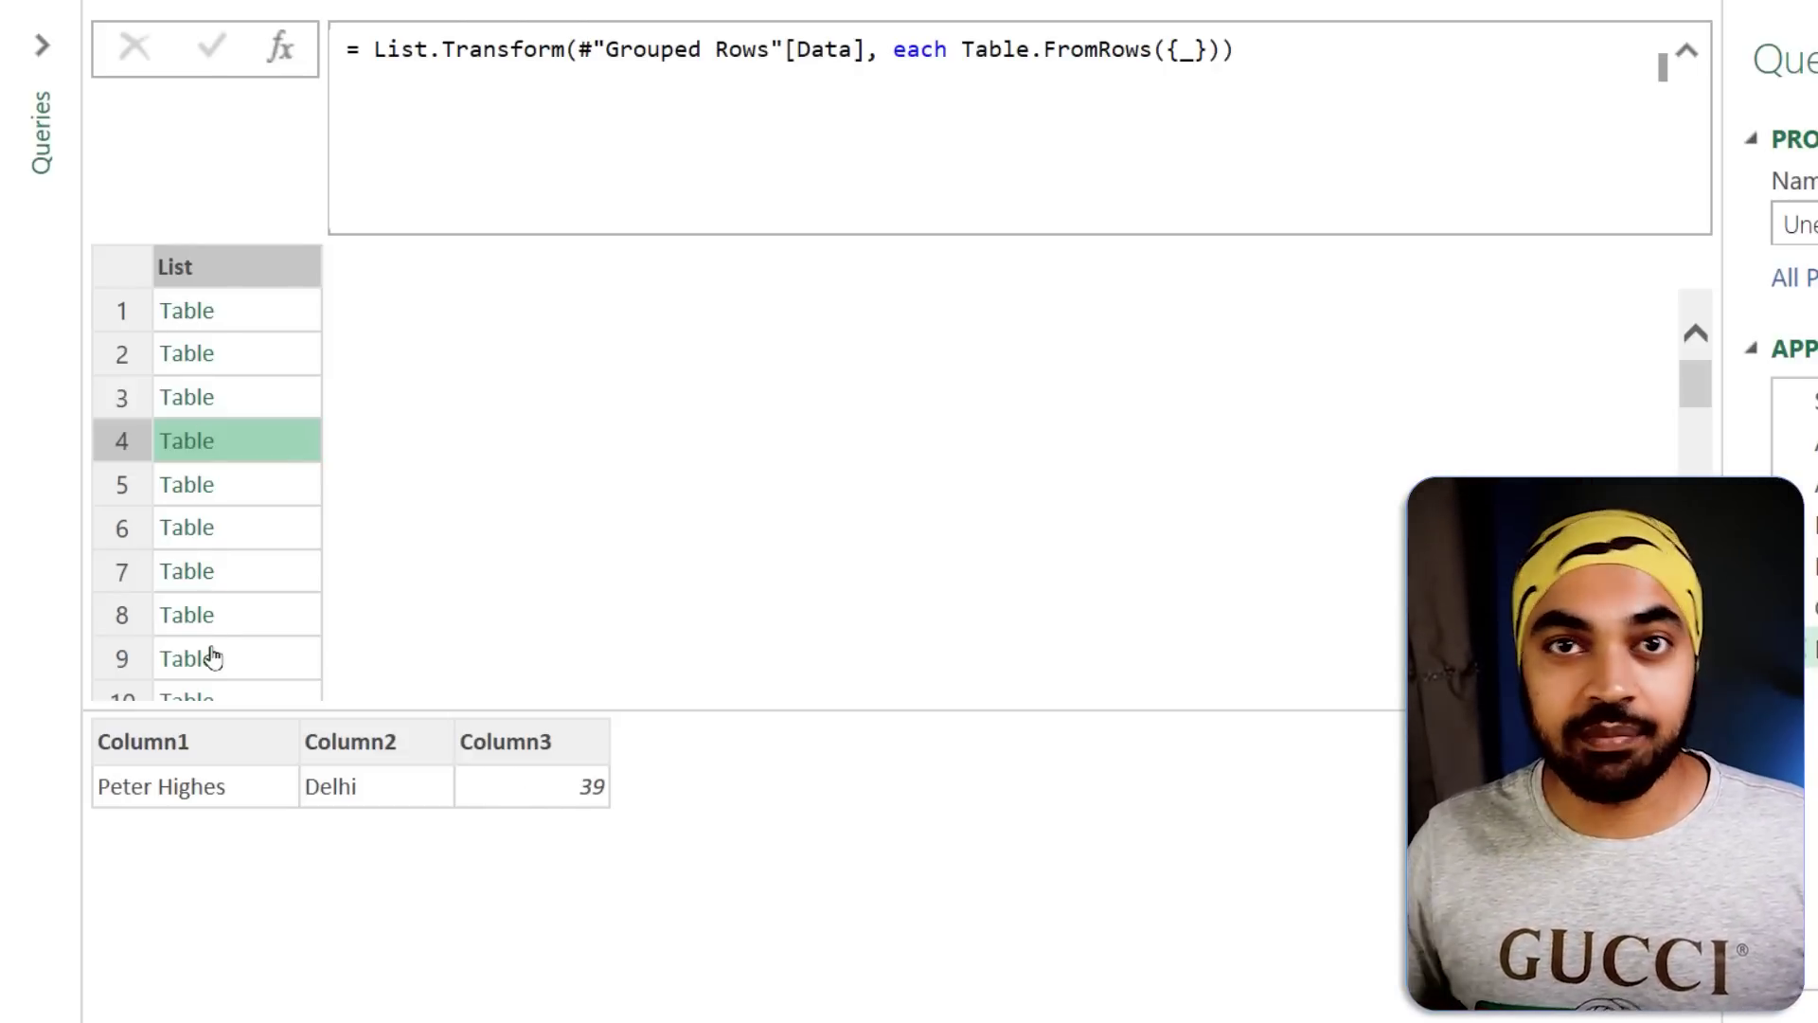
double_click(377, 49)
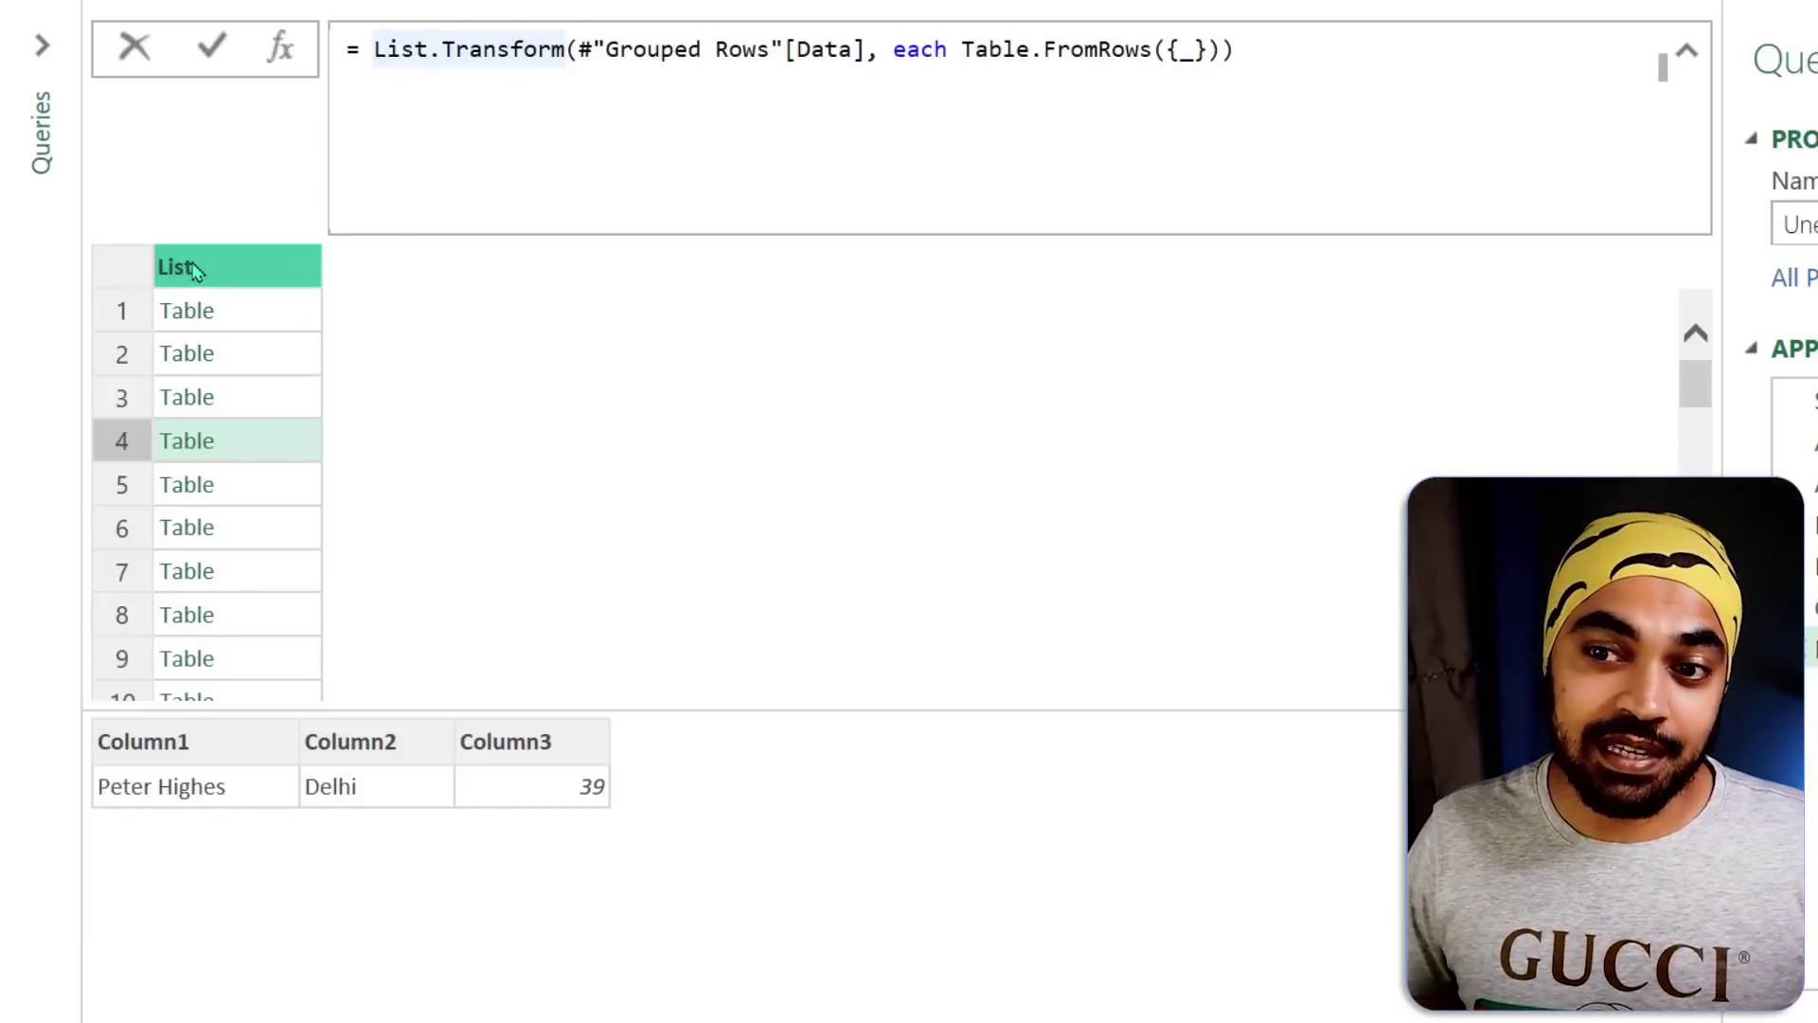
left_click(231, 456)
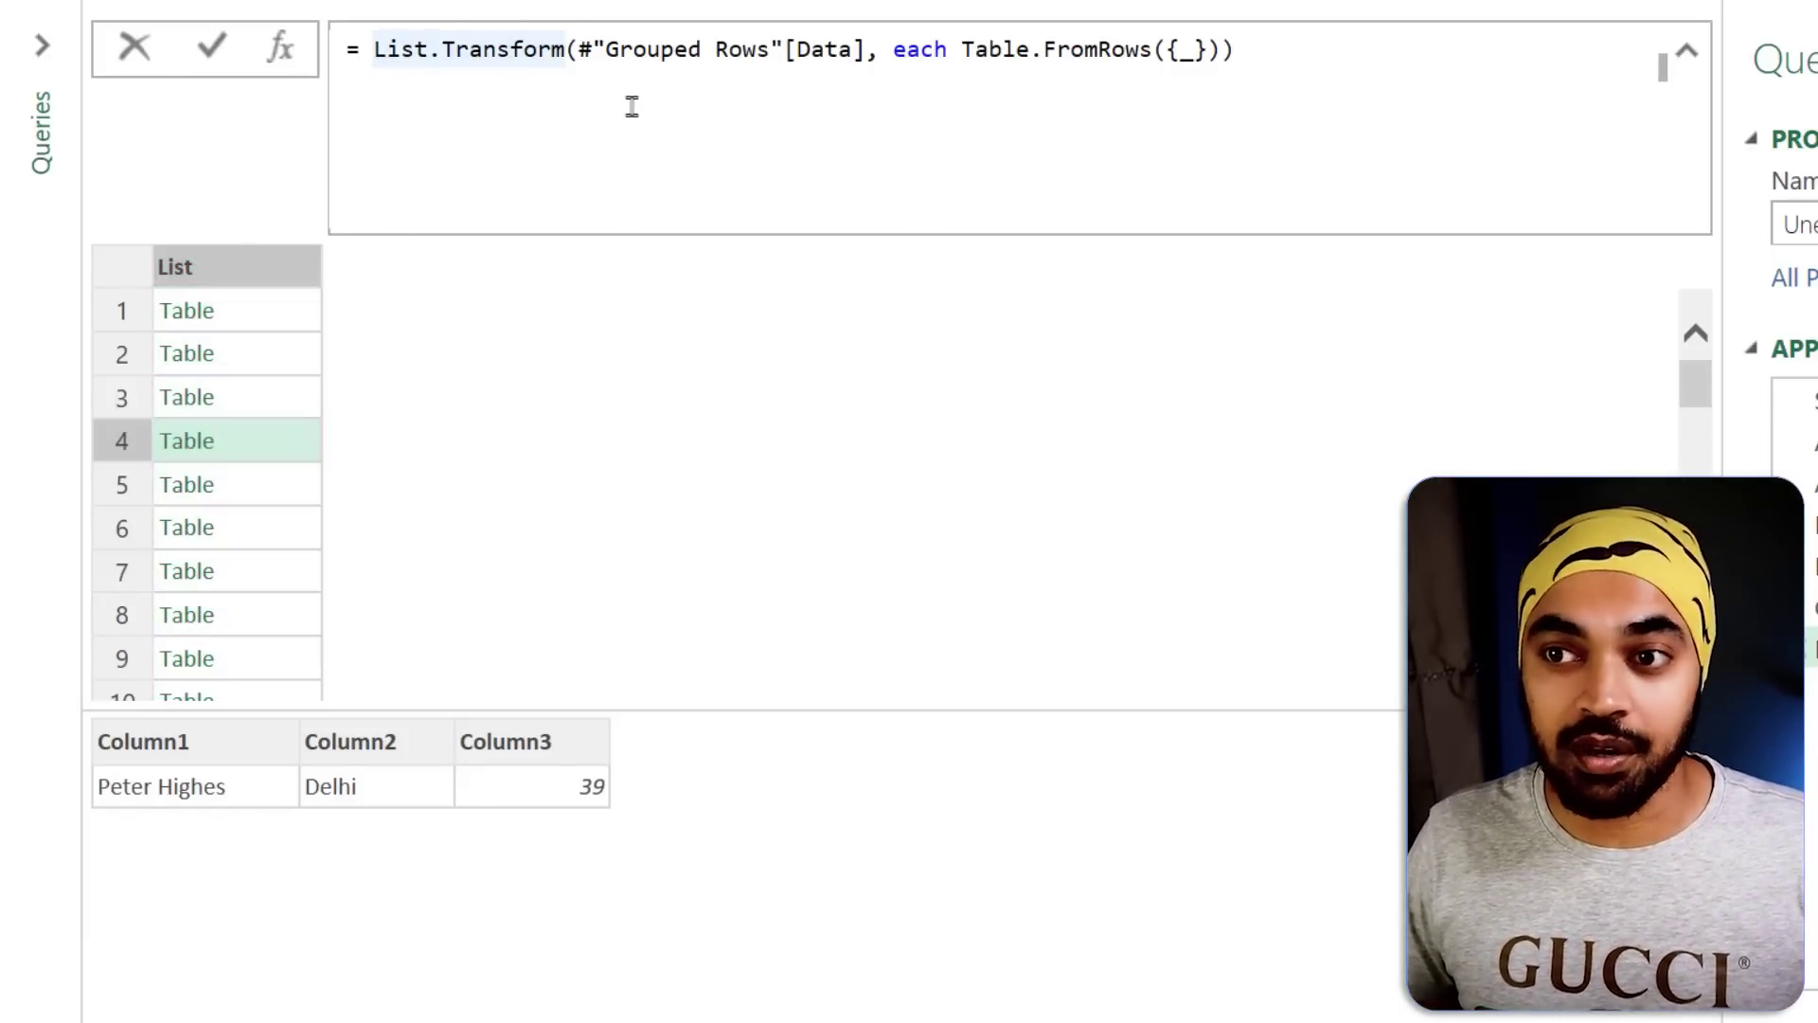
Wrap the List.Transform formula in Table.Combine( … ) and commit, giving Column1–Column5.
type("List")
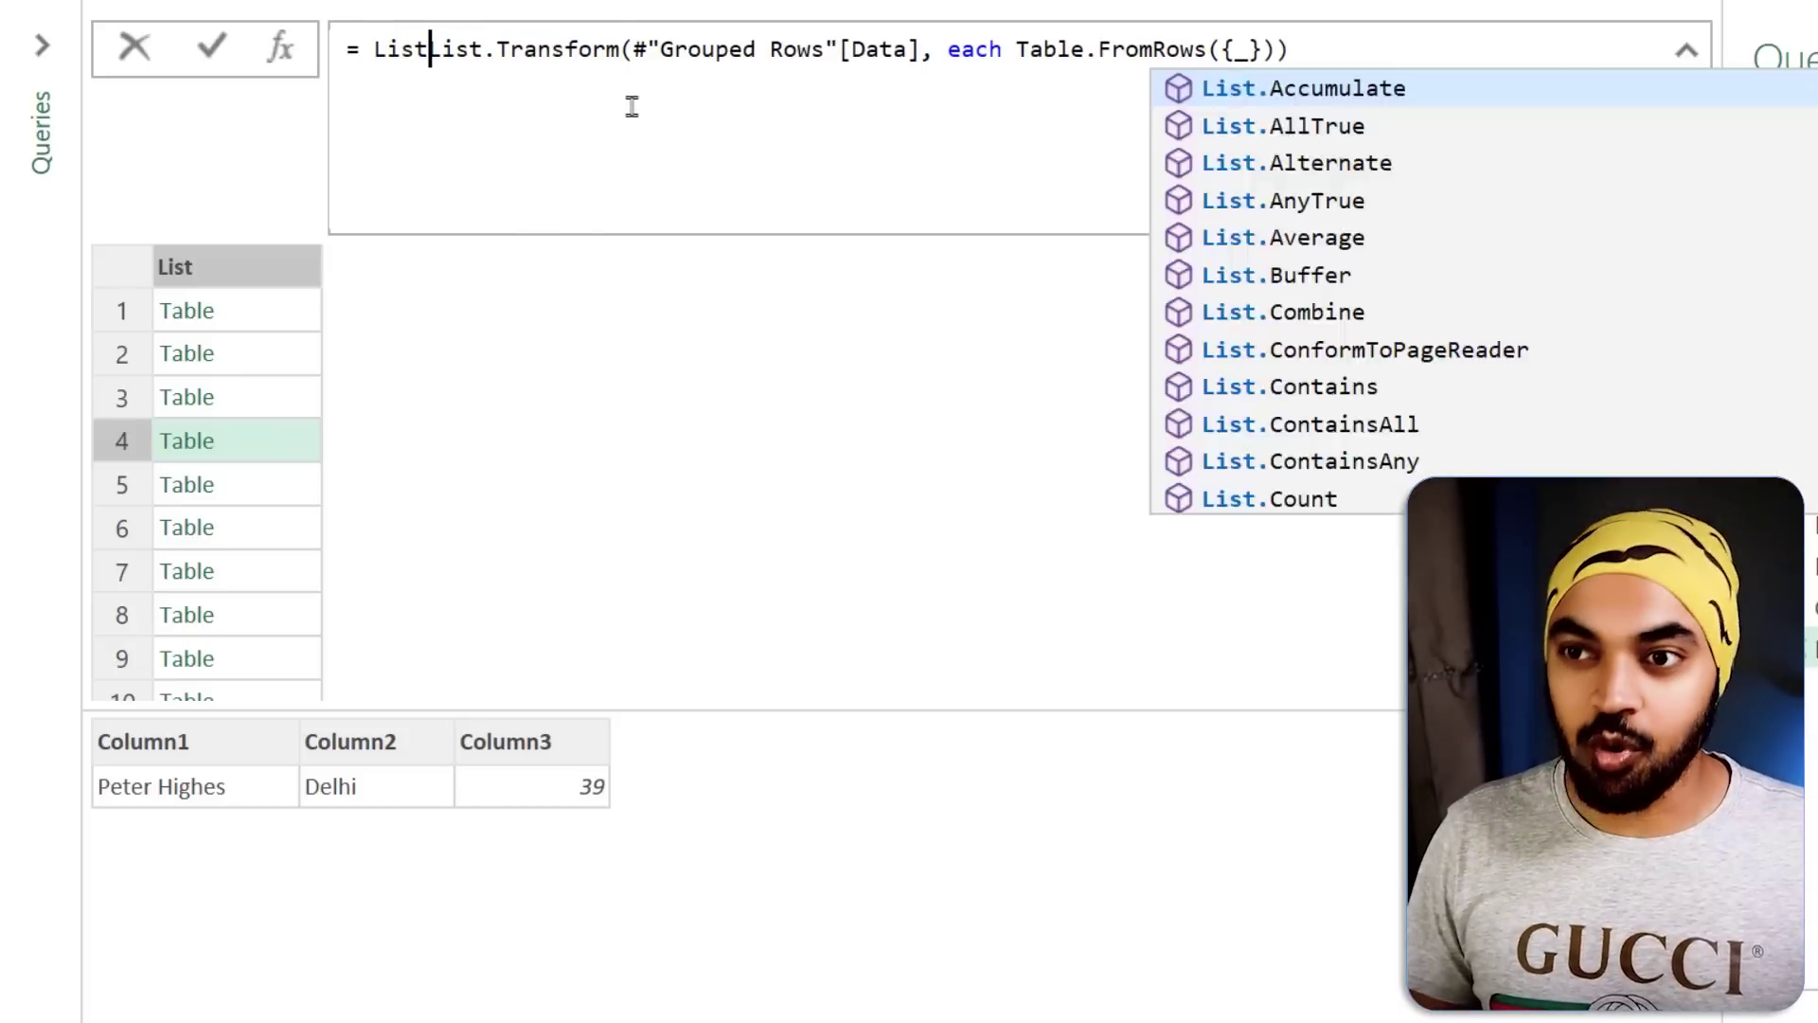
type(".")
key("BackSpace")
key("BackSpace")
key("BackSpace")
key("BackSpace")
key("BackSpace")
type("Table.Combi")
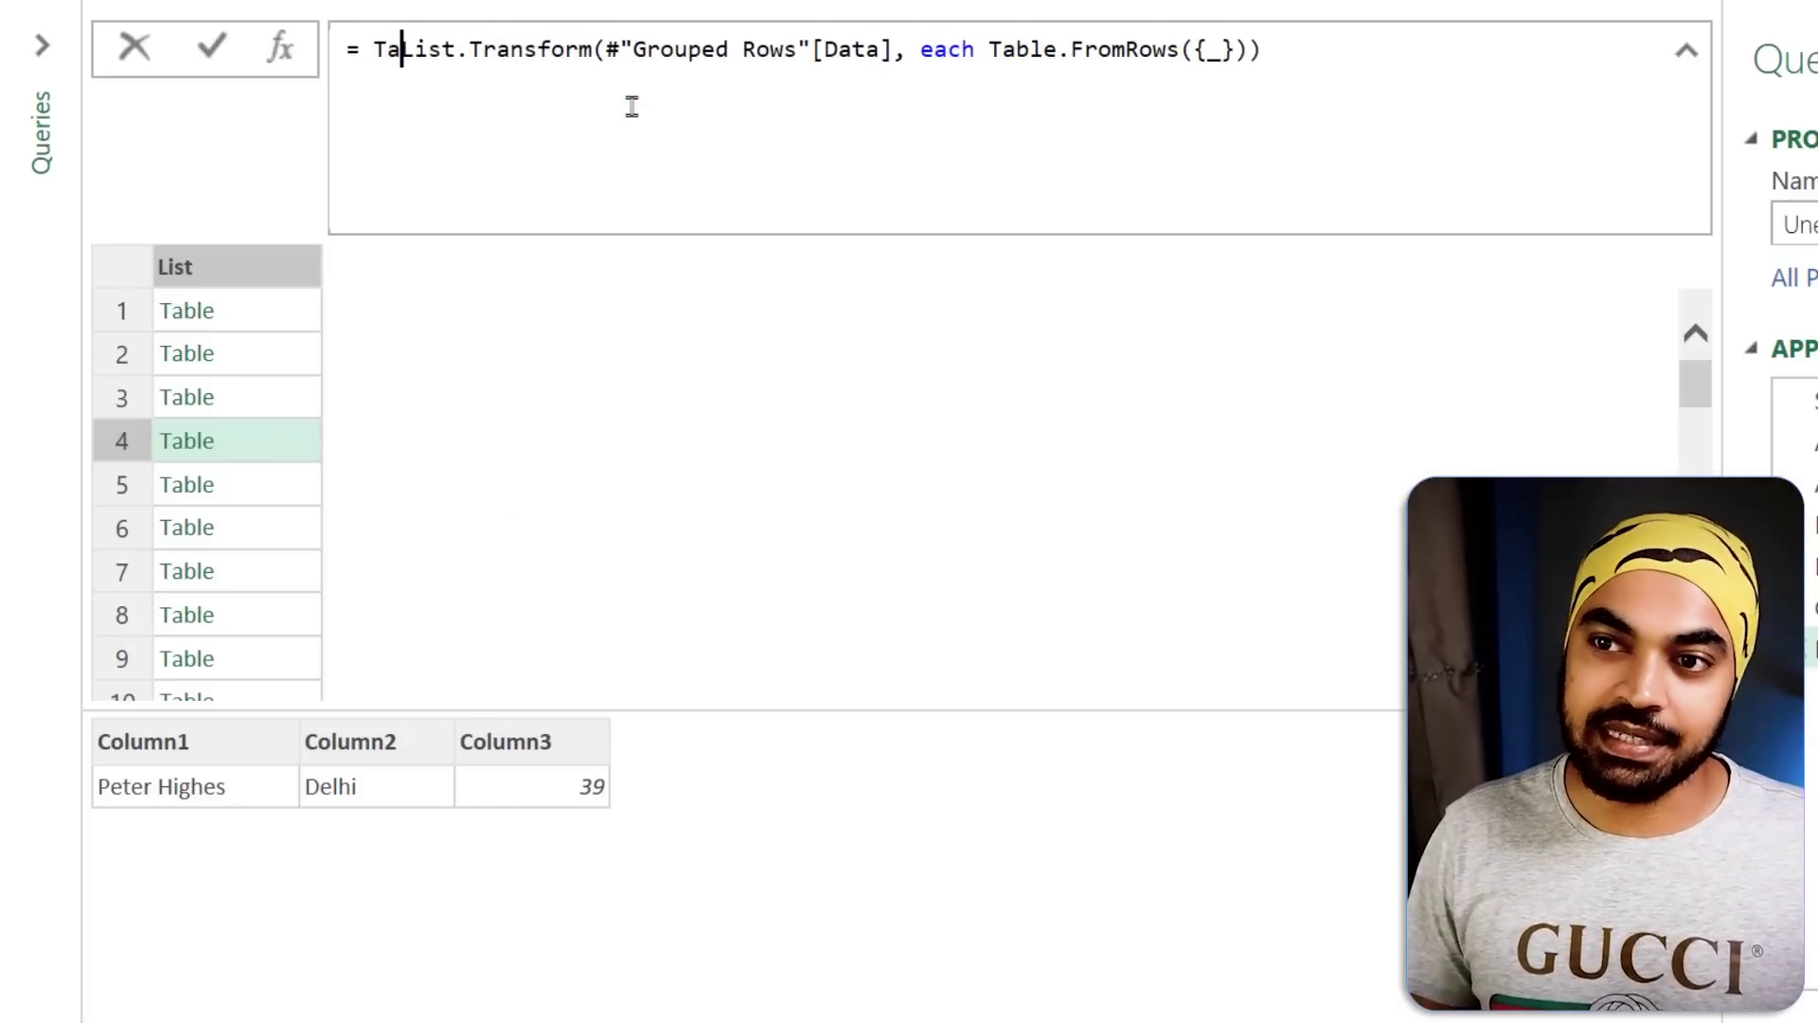
type("ne(")
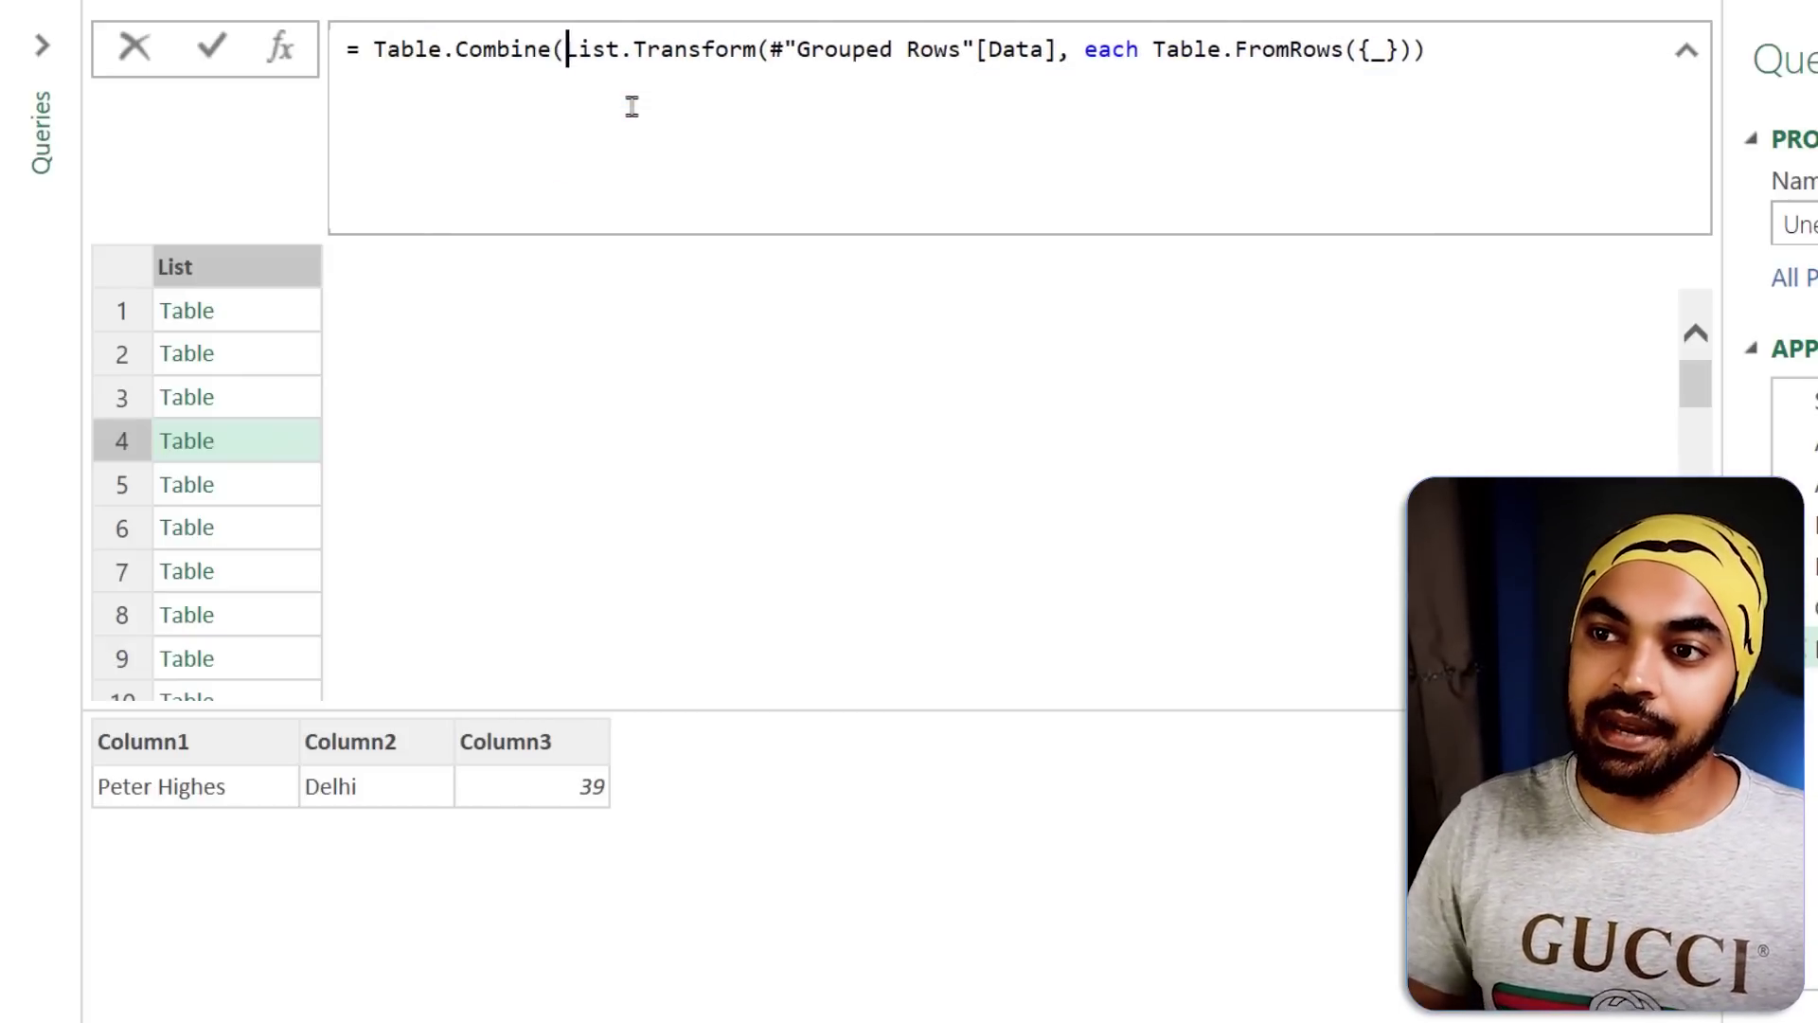
key("shift+Right")
key("shift+Right")
key("shift+Right")
key("shift+Right")
key("shift+Right")
key("shift+Right")
key("shift+Right")
key("shift+Right")
key("shift+Right")
key("shift+Right")
key("shift+Right")
key("shift+Right")
key("shift+Right")
key("shift+Right")
key("shift+Right")
key("shift+Right")
key("shift+Right")
key("shift+Right")
key("shift+Right")
key("shift+Right")
left_click(1458, 44, "shift")
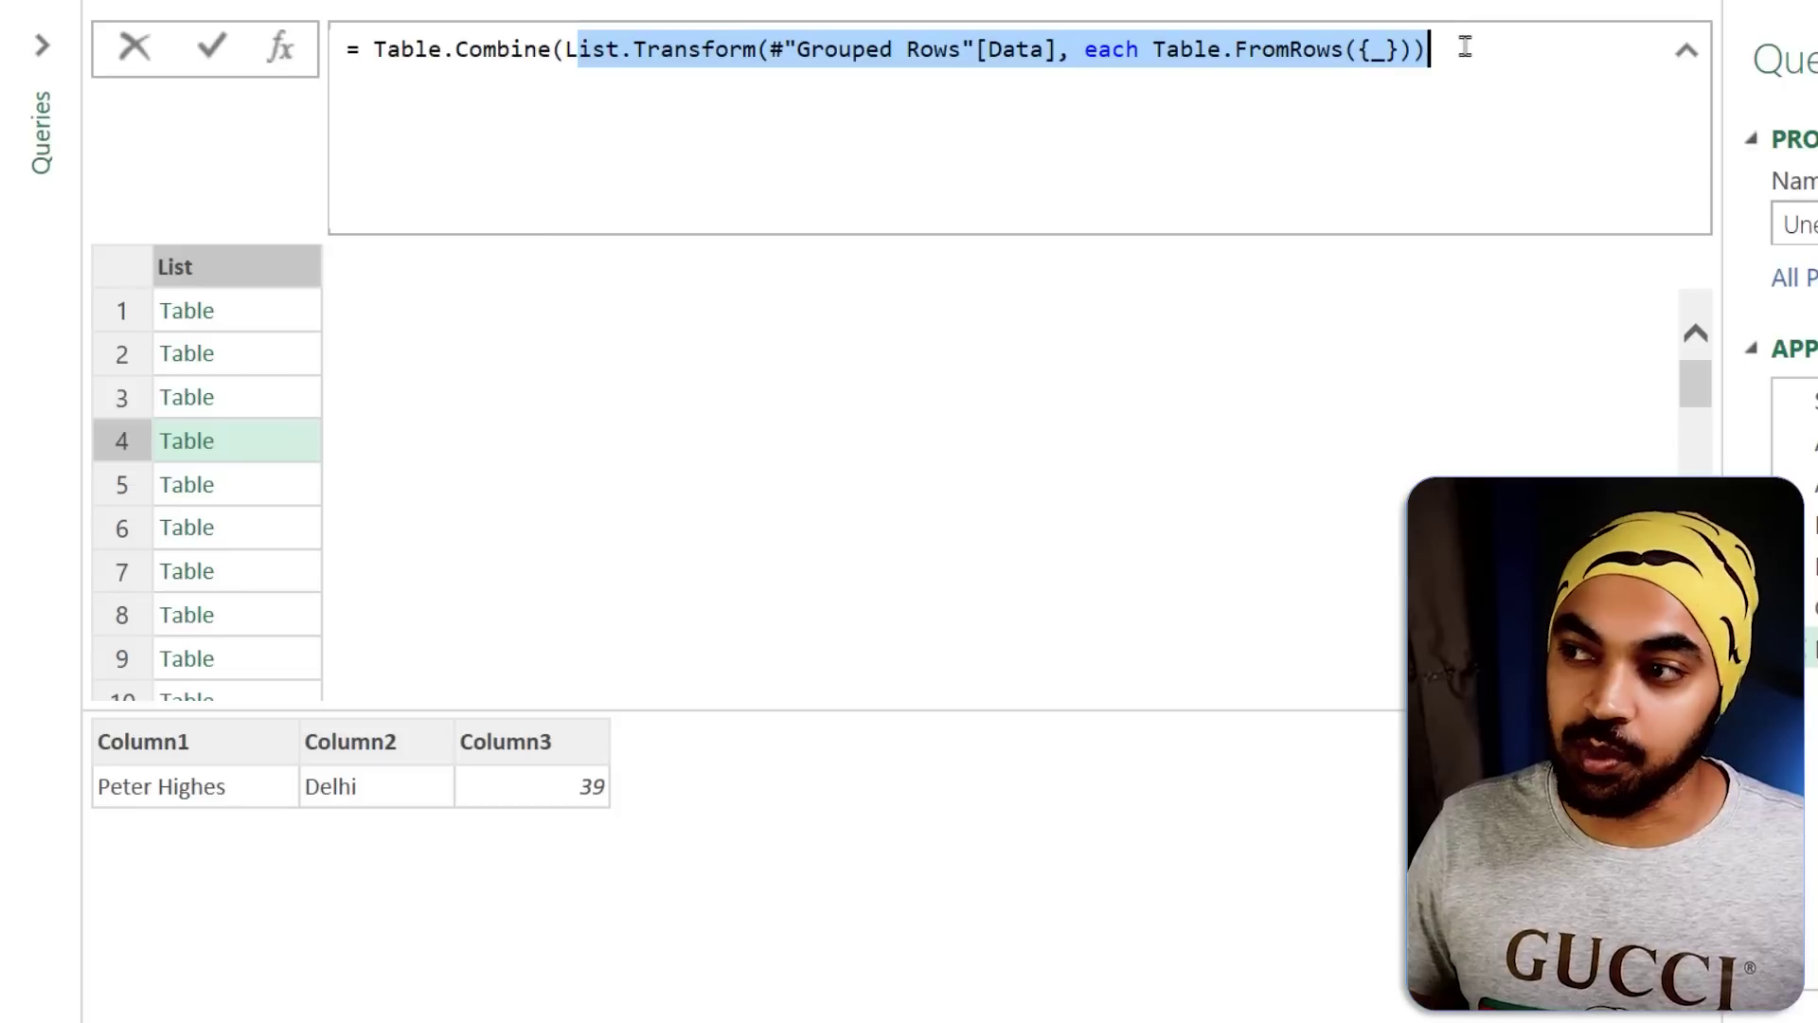
left_click(1465, 46)
type(")")
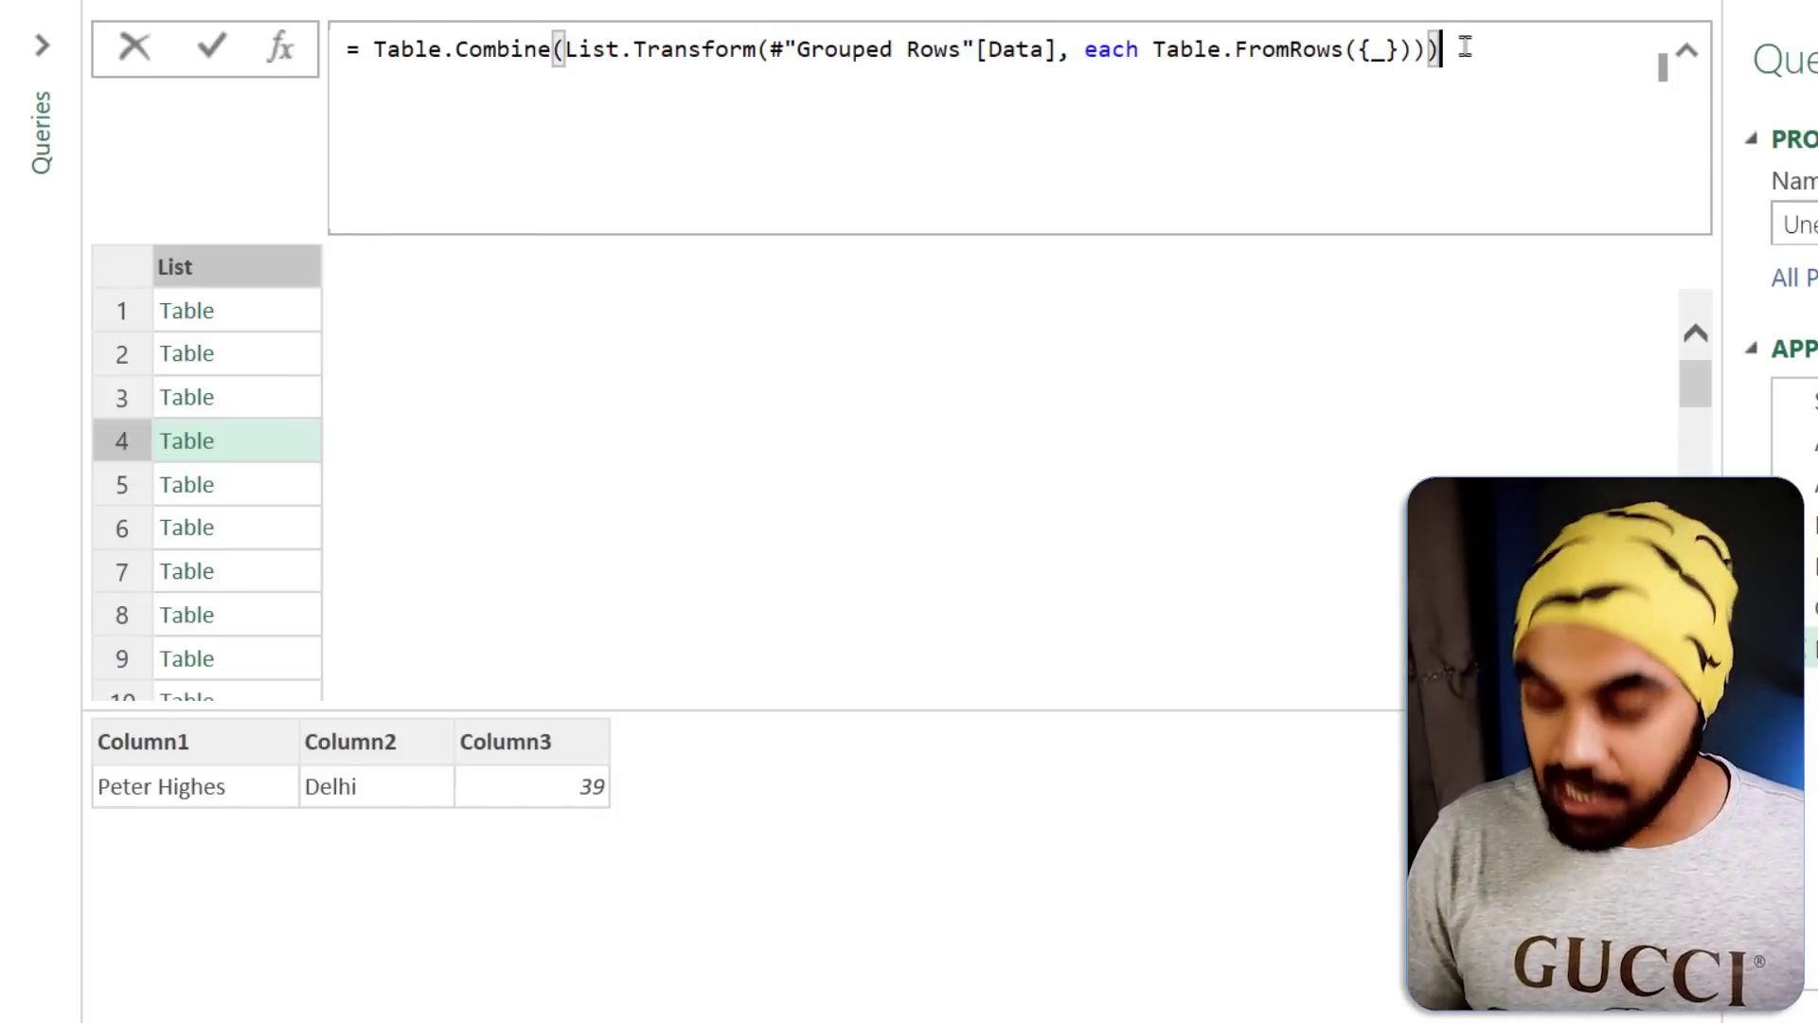
key("Return")
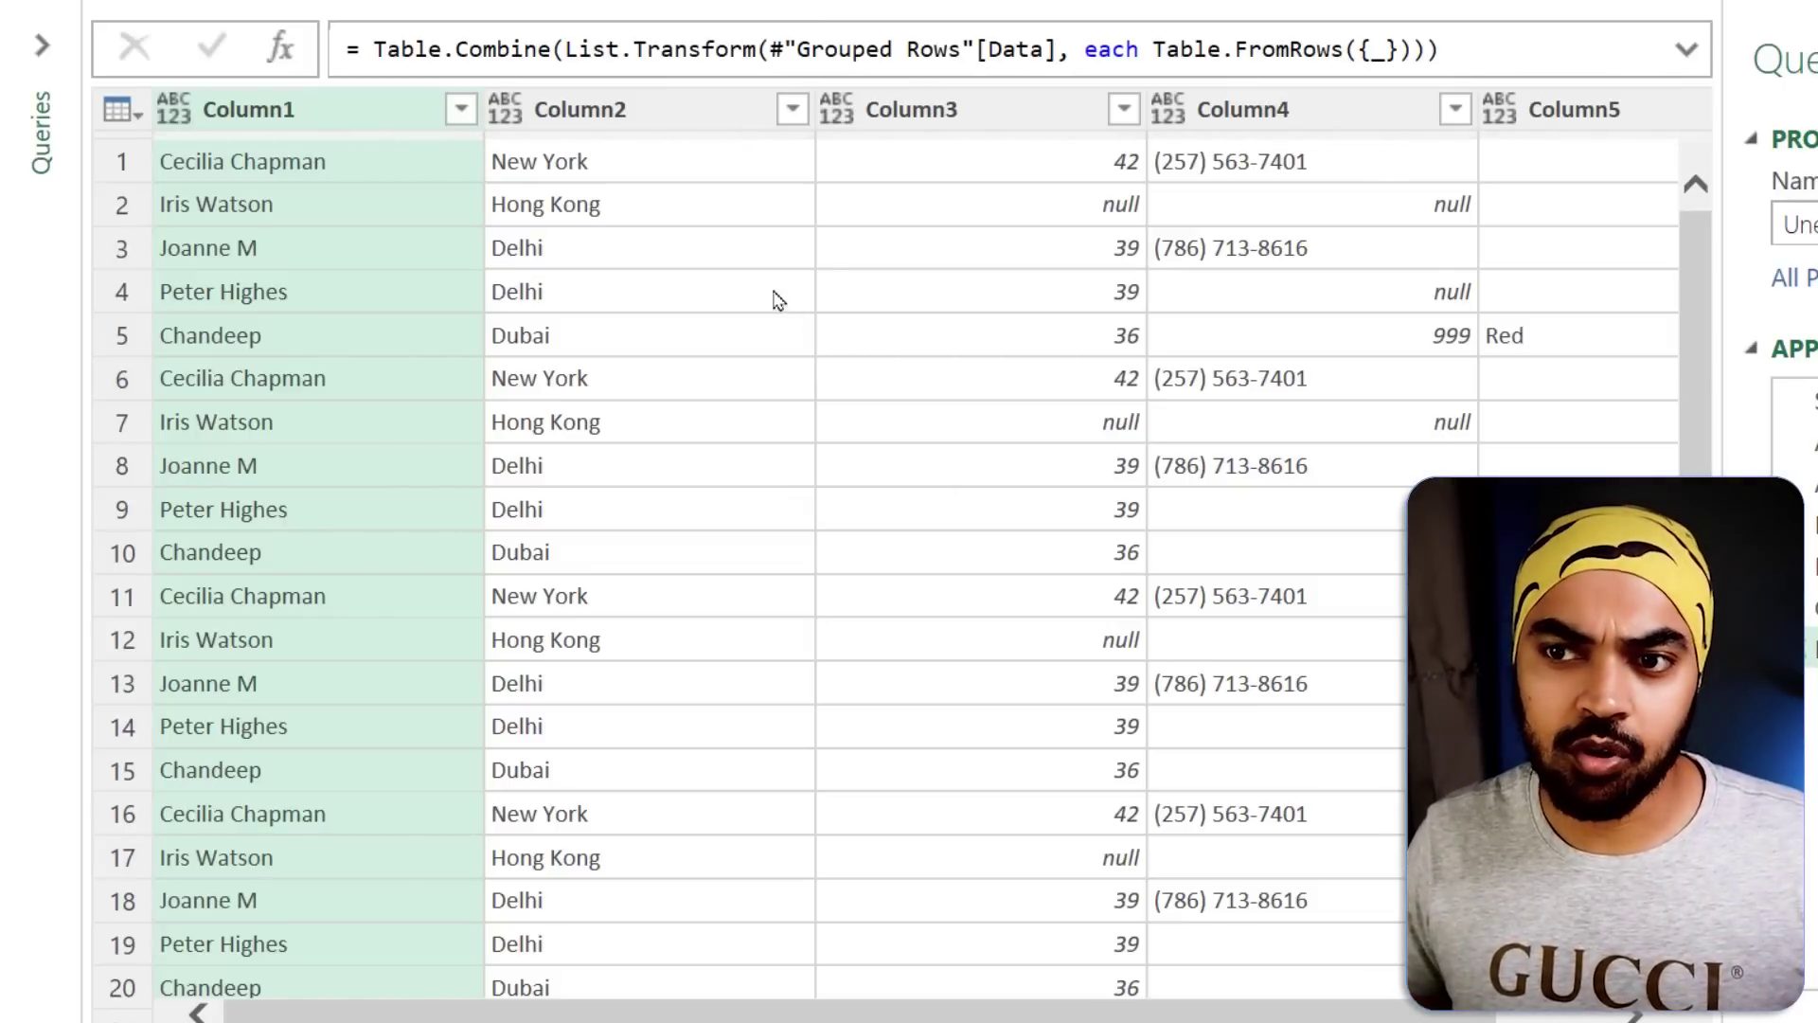
double_click(311, 109)
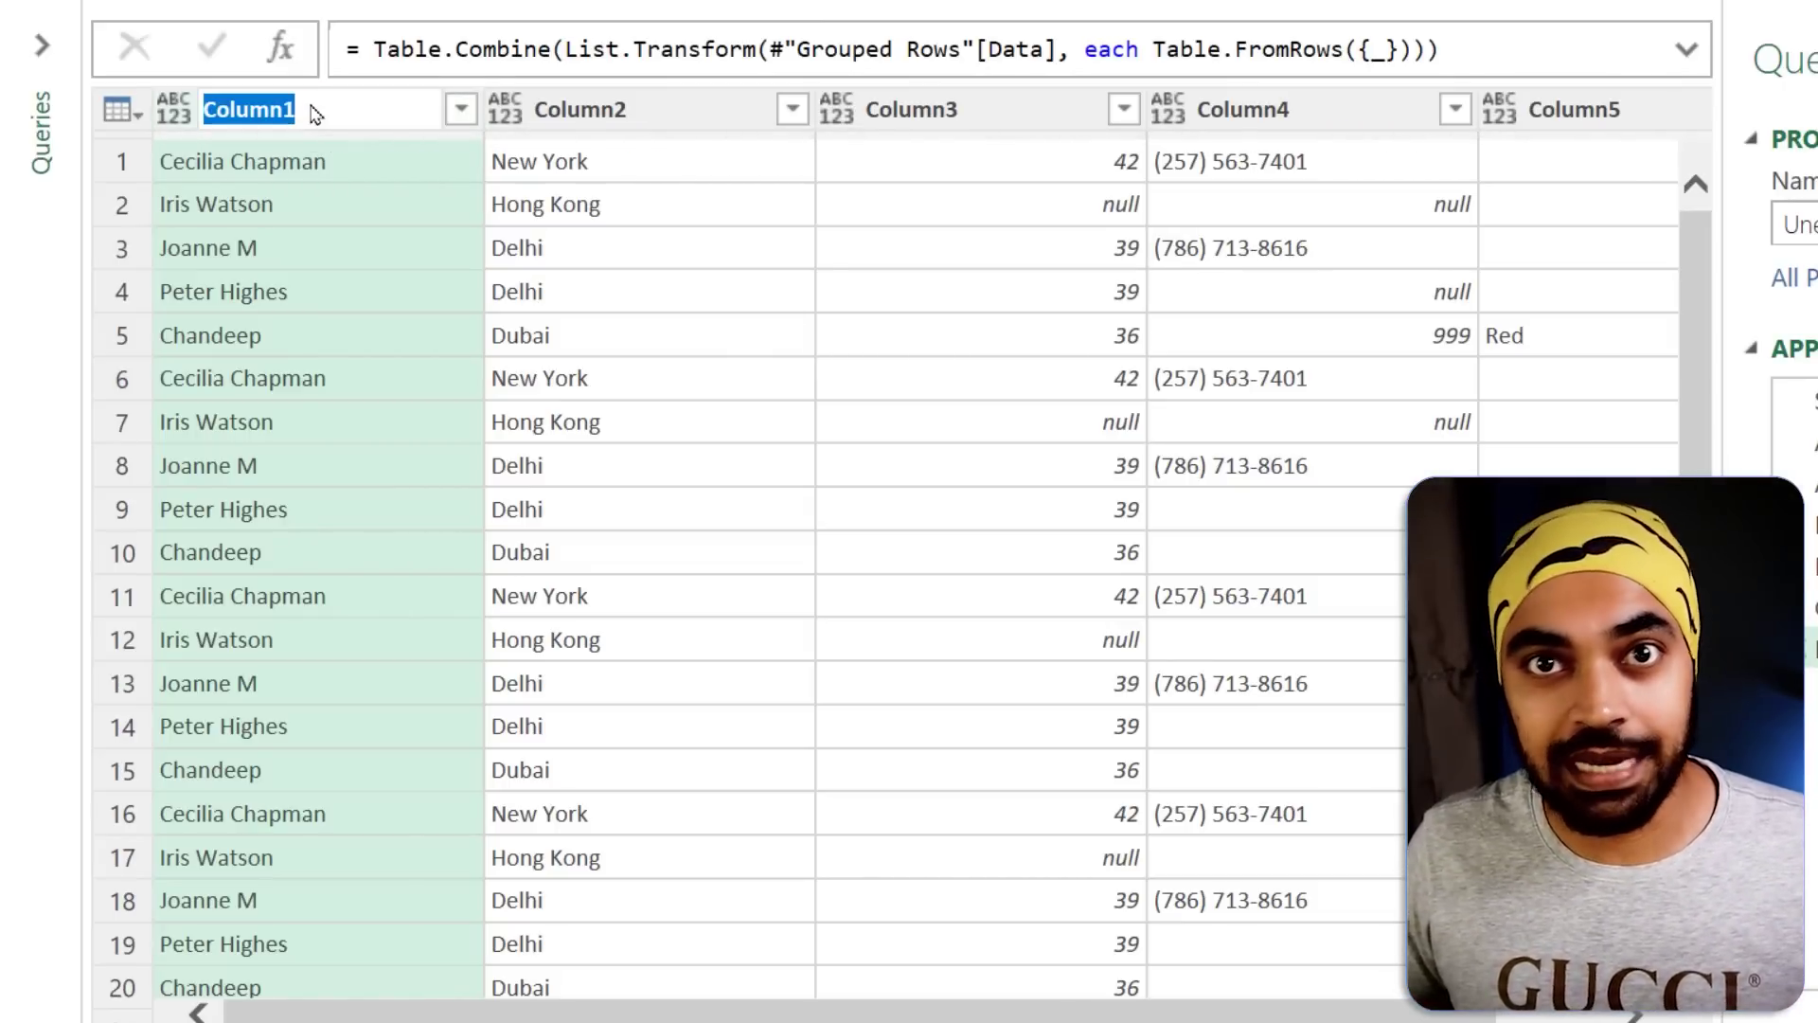
key("Escape")
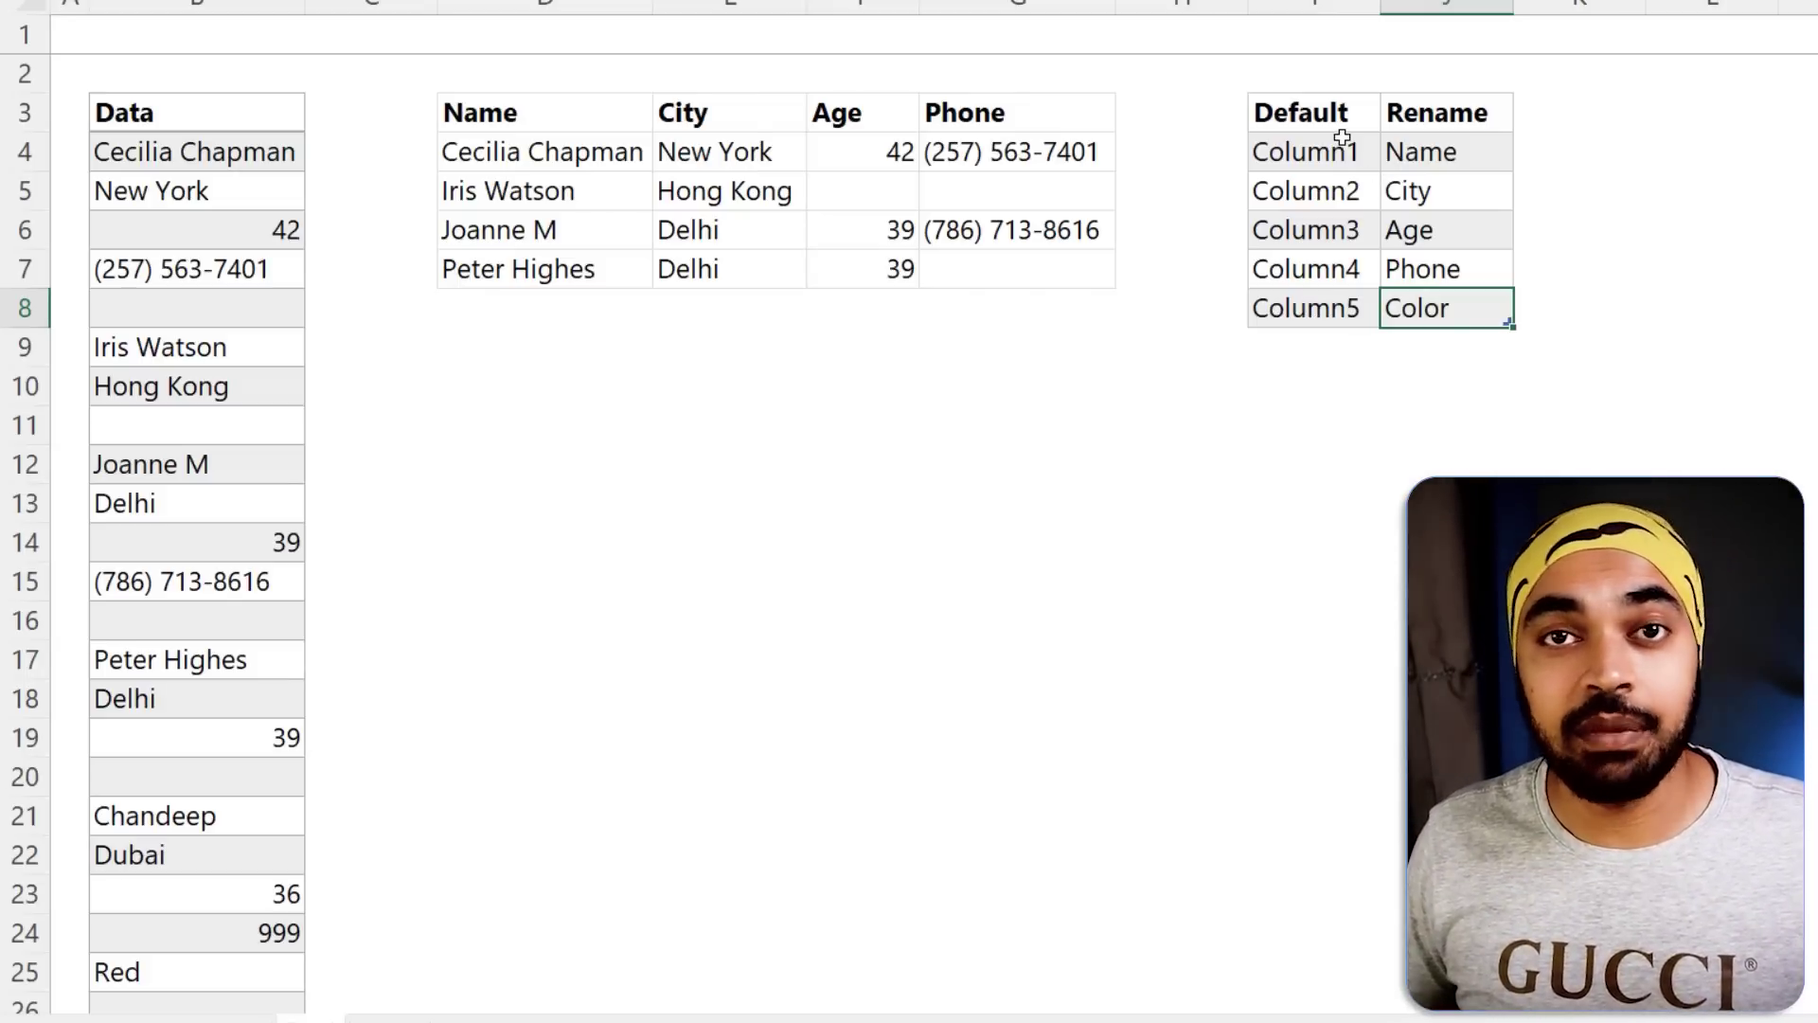
Pair Column1–Column5 with Name, City, Age, Phone, Color, then select the whole mapping table.
left_click(1343, 142)
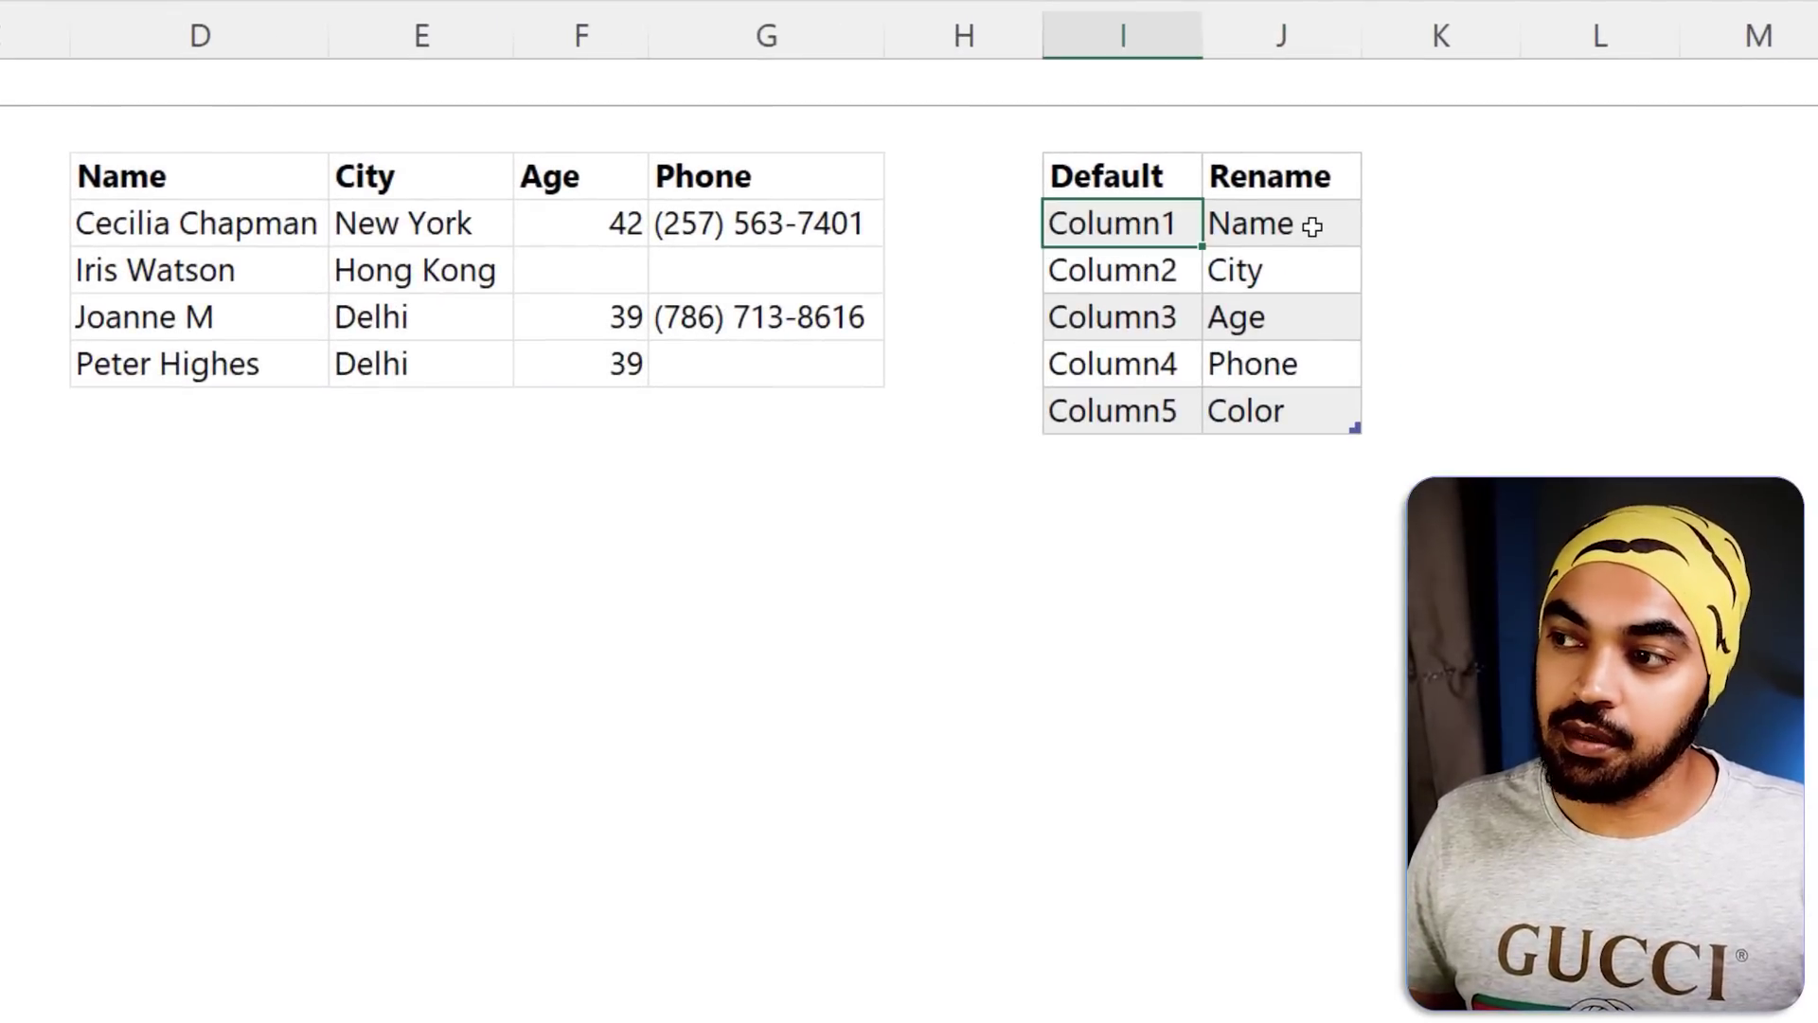
left_click(1311, 223)
left_click(1172, 272)
left_click(1262, 269)
left_click(1133, 329)
left_click(1294, 329)
left_click(1120, 365)
left_click(1283, 361)
left_click(1095, 414)
left_click(1270, 411)
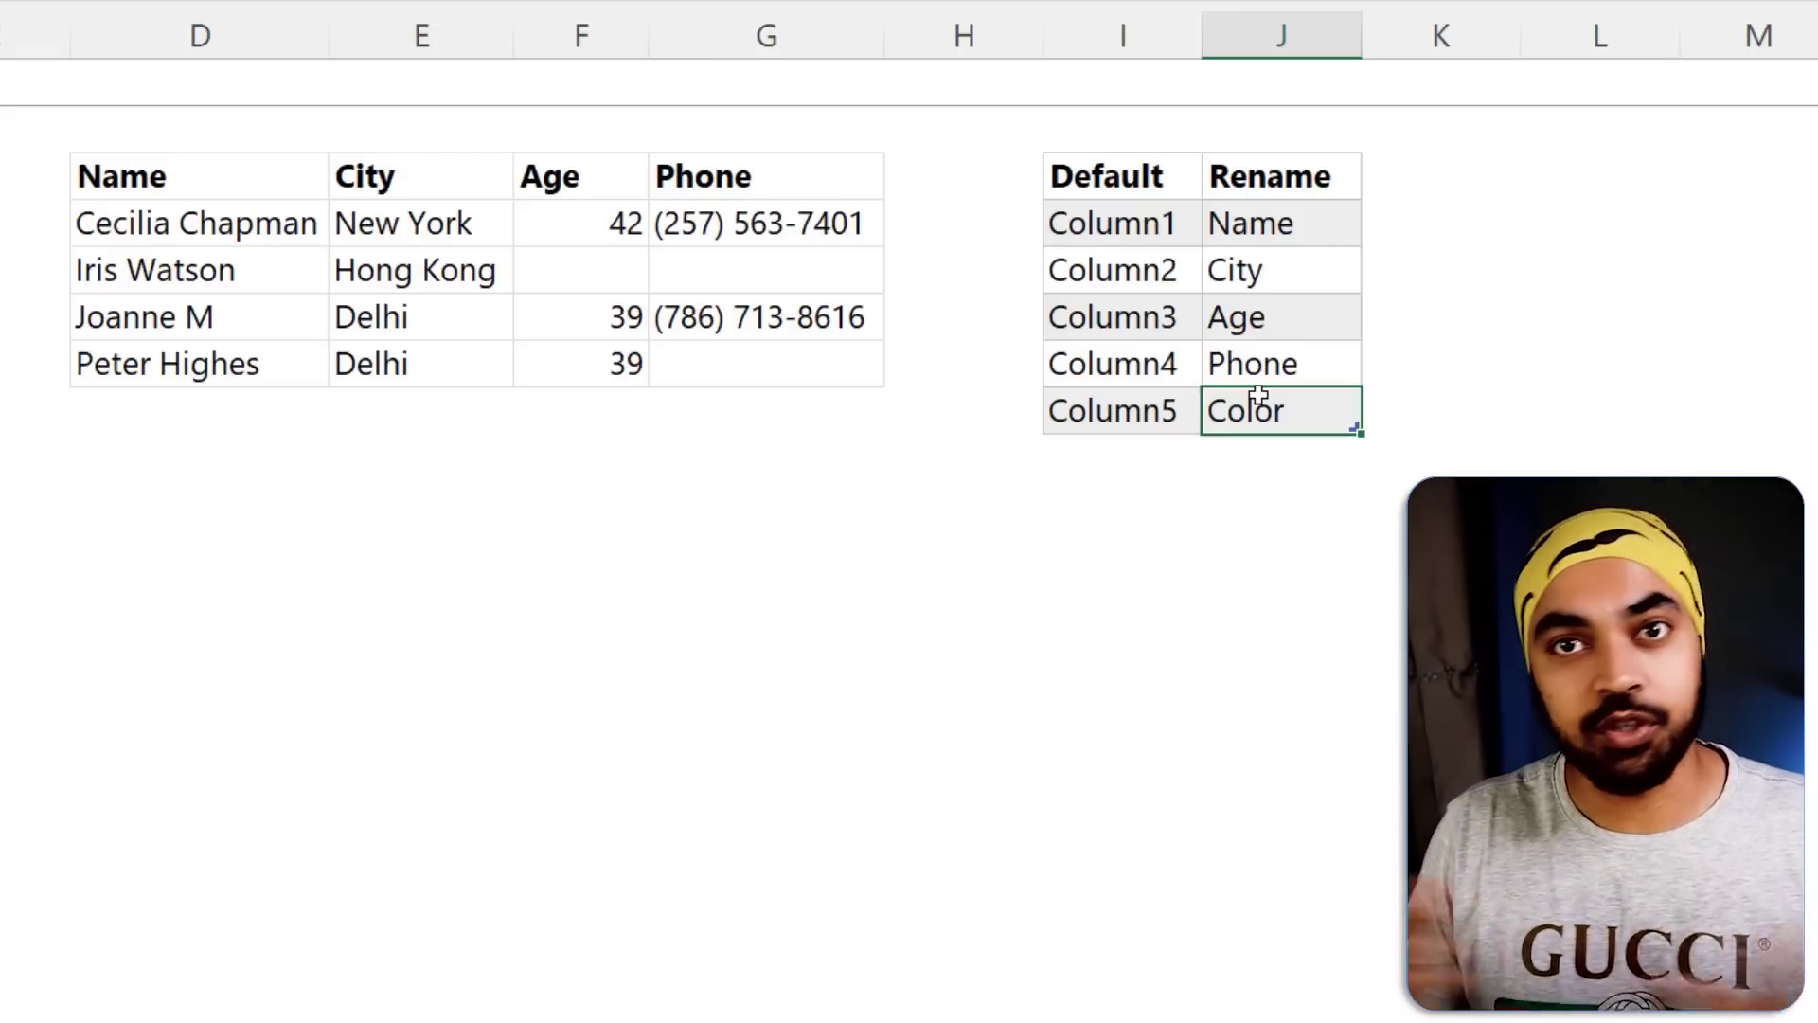
left_click_drag(1124, 174, 1296, 431)
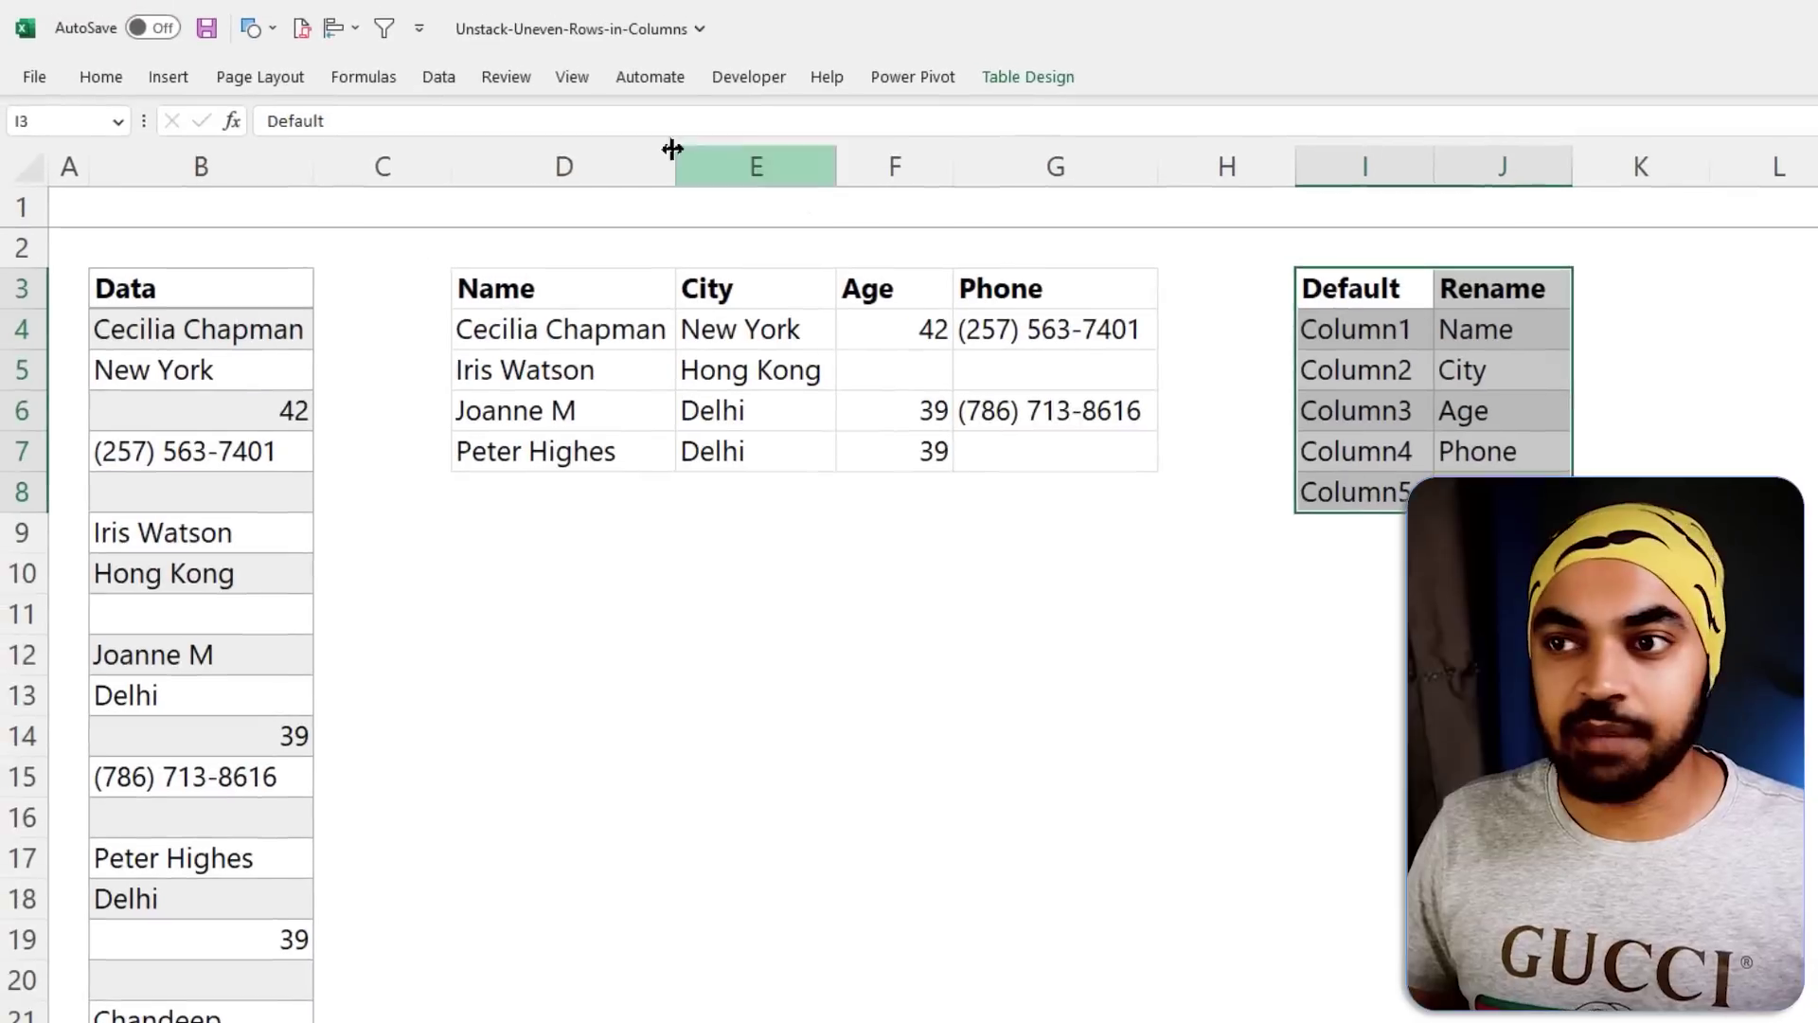
Load the Default/Rename mapping table as a Renames query, then select the Uneven Rows2 query.
left_click(442, 78)
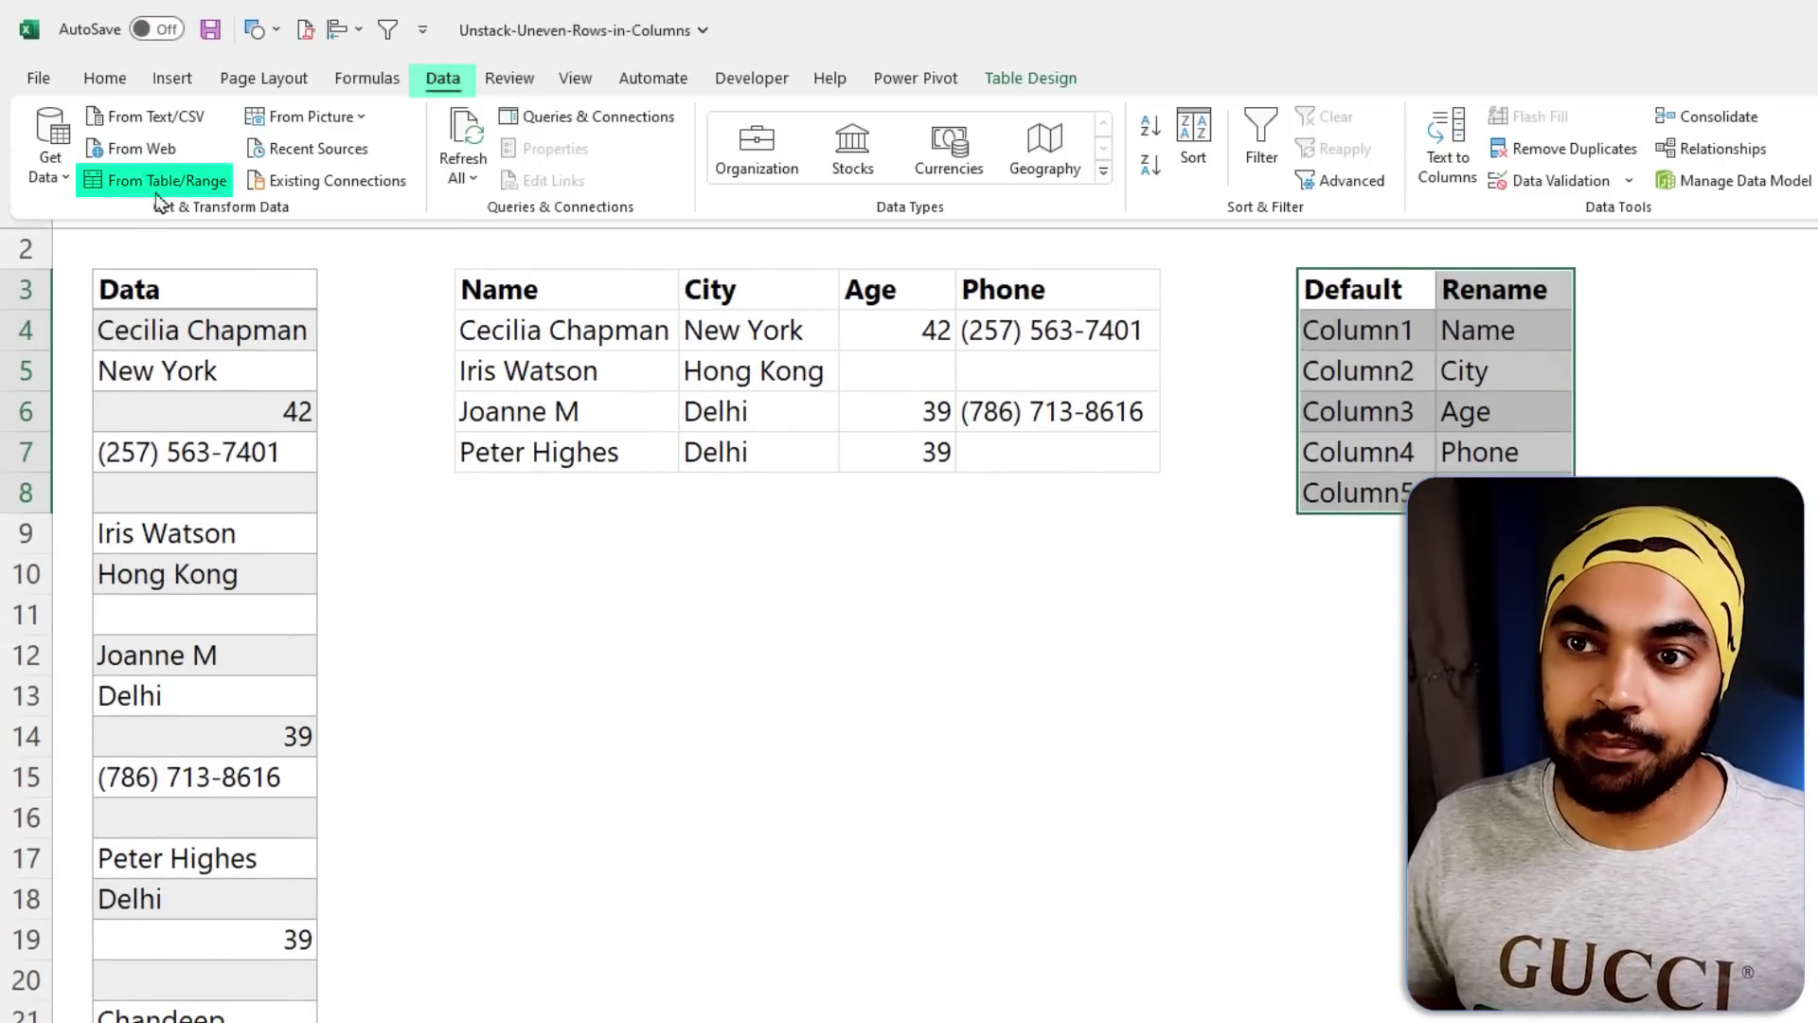
left_click(151, 182)
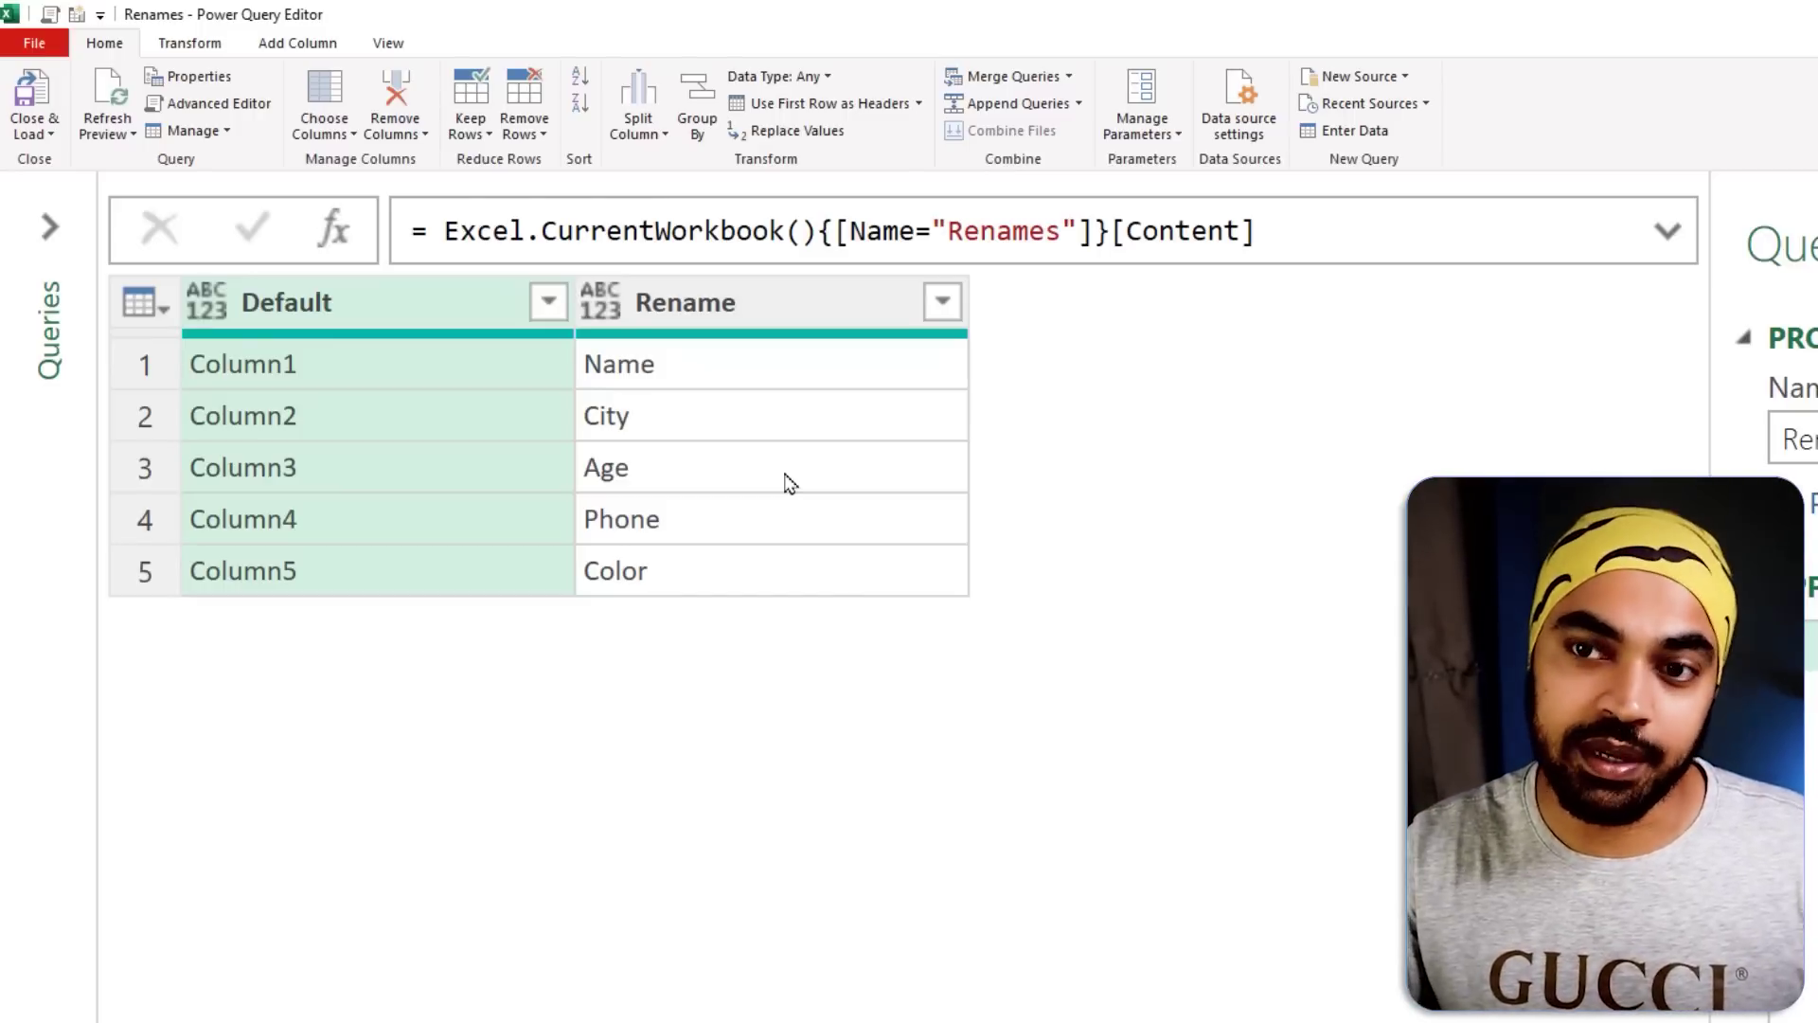
left_click(51, 227)
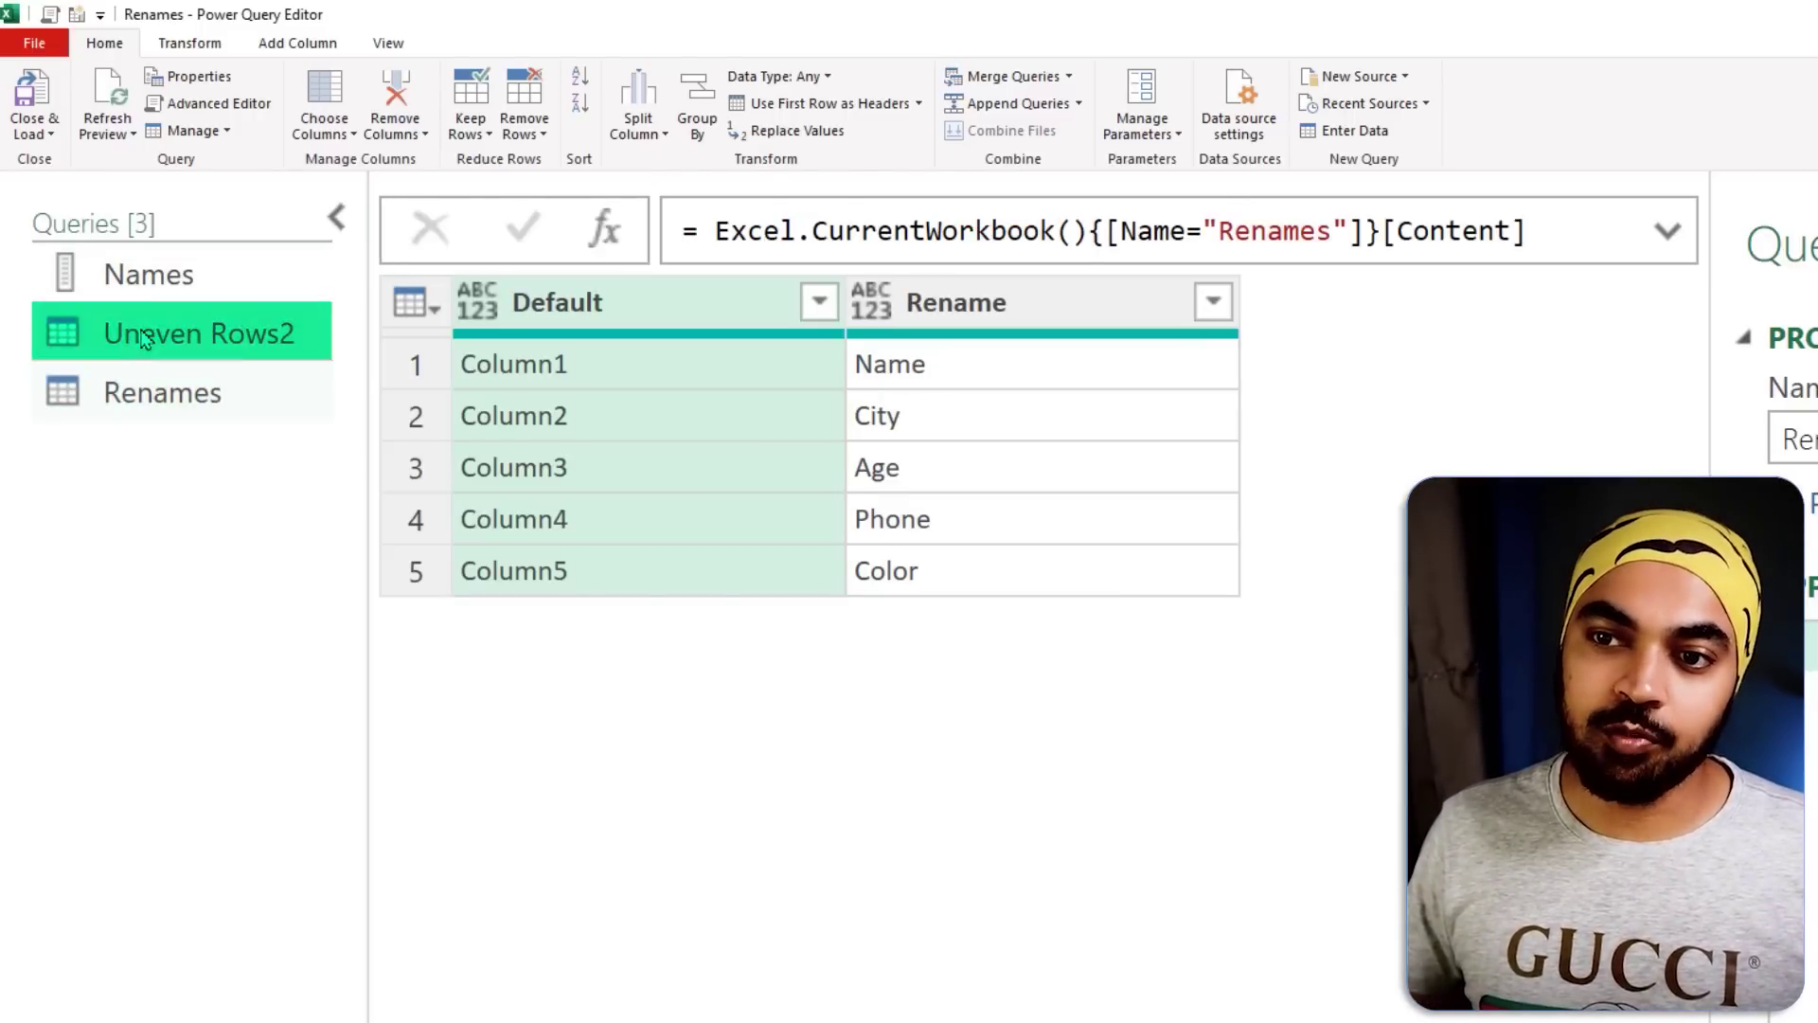
left_click(145, 338)
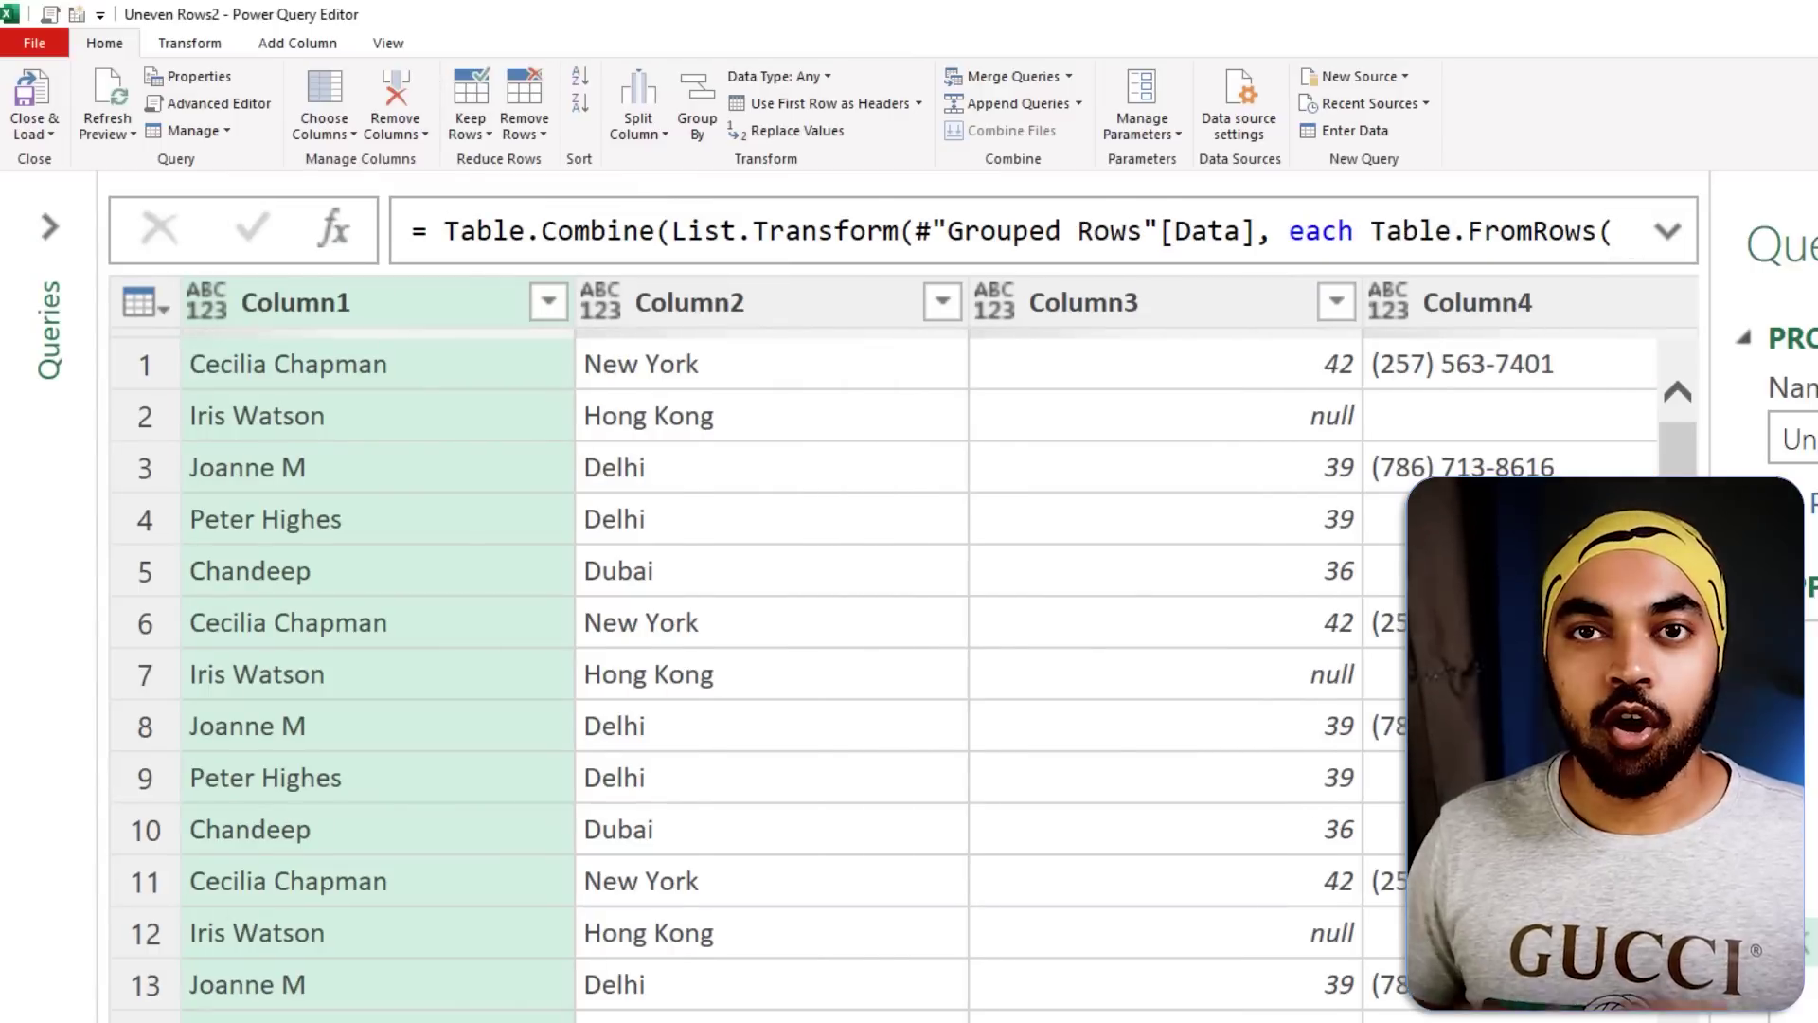
Rename the Column1 header to Name and the Column2 header to City in Uneven Rows2.
double_click(360, 305)
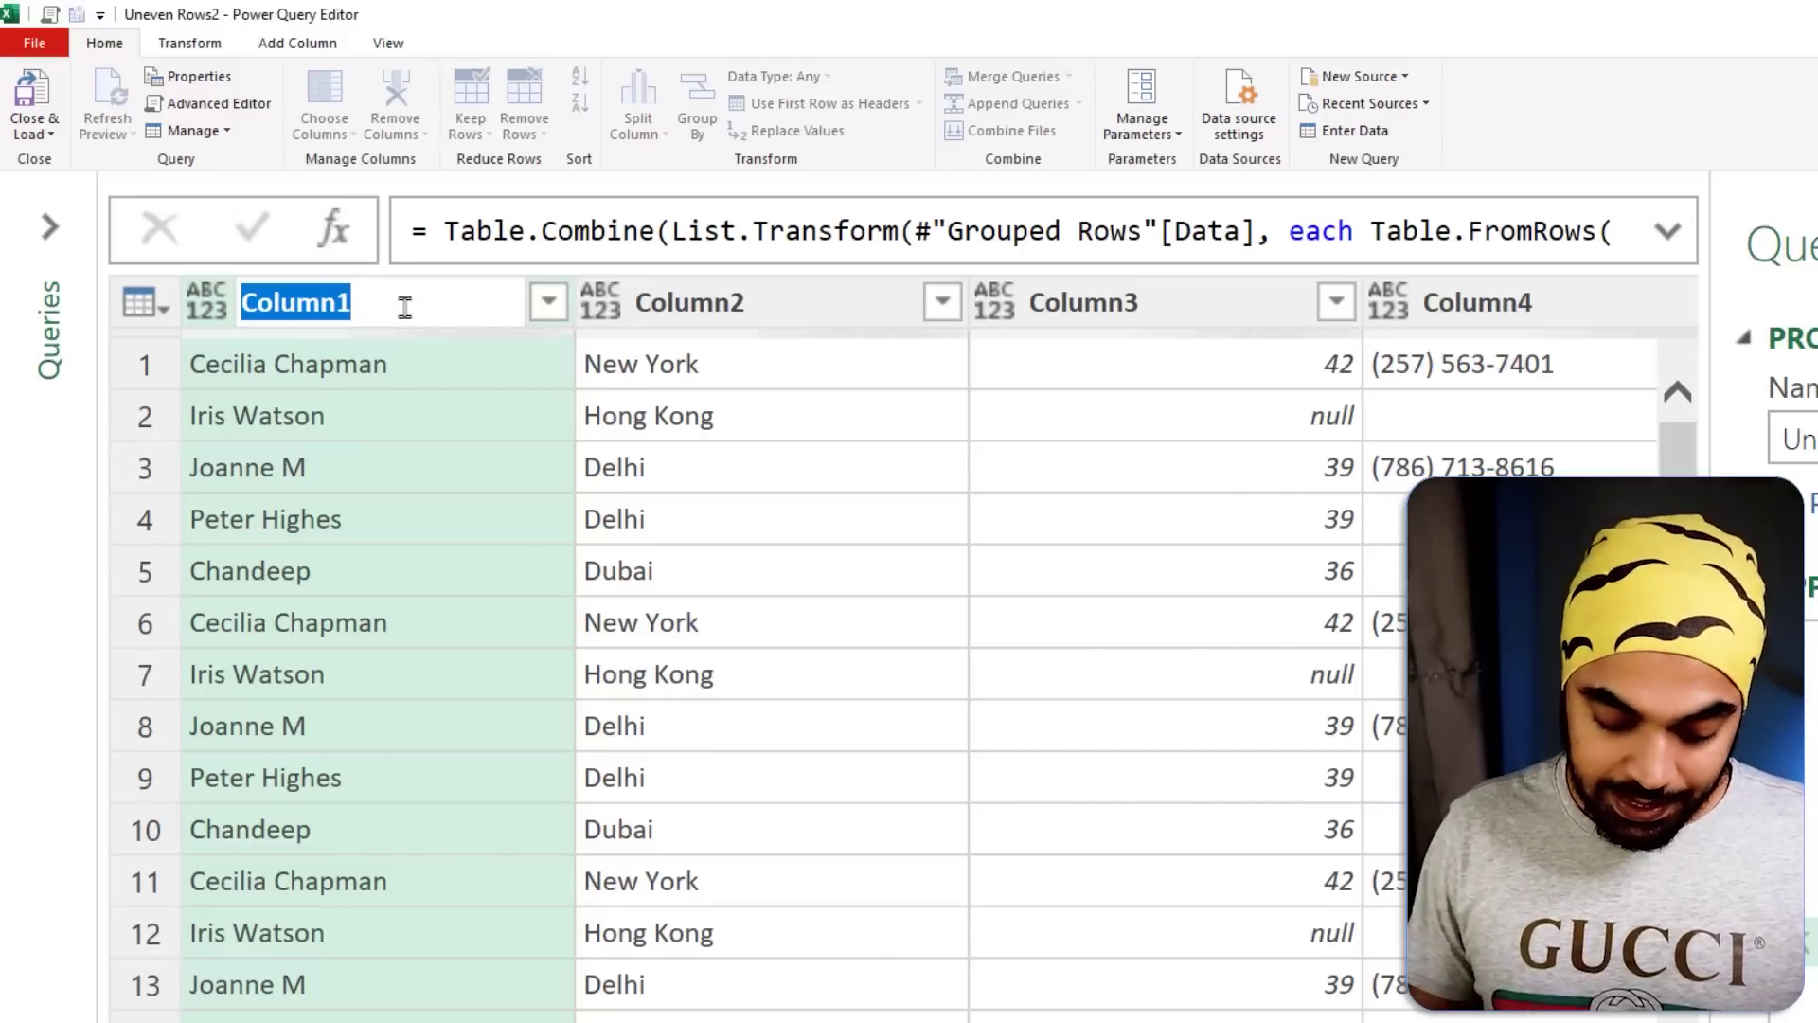
type("N")
key("Return")
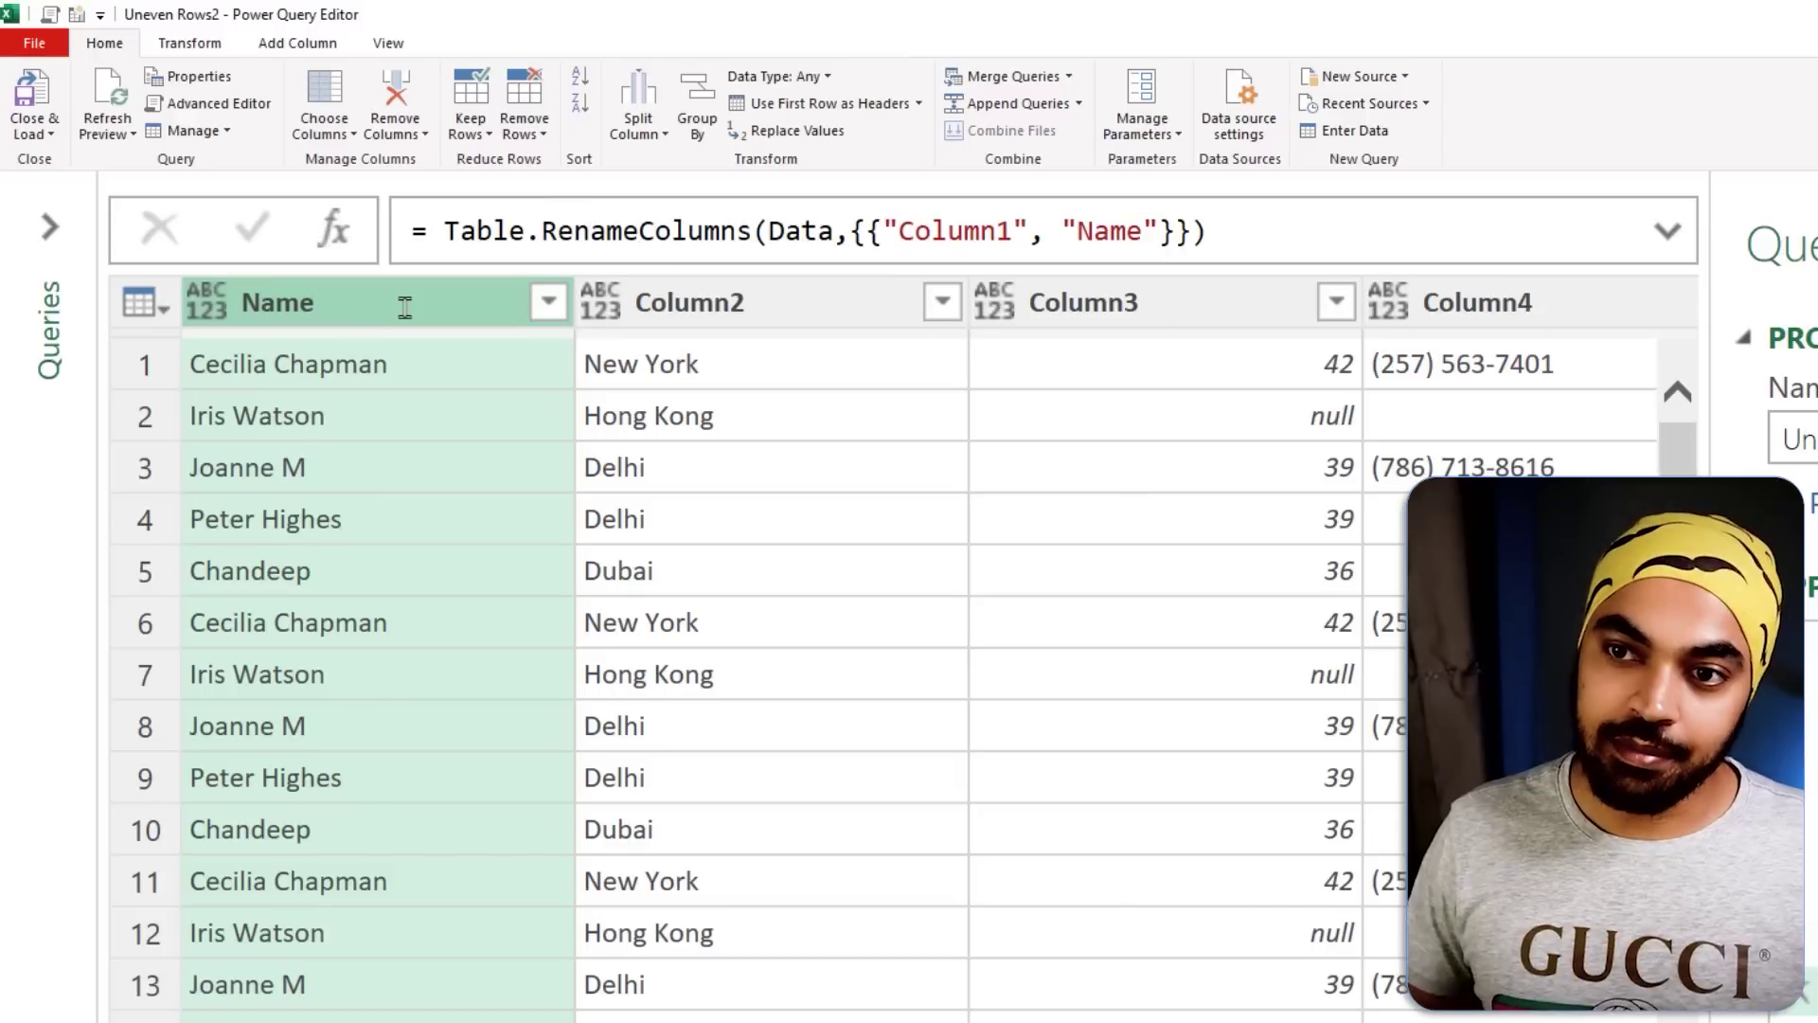
double_click(779, 312)
type("C")
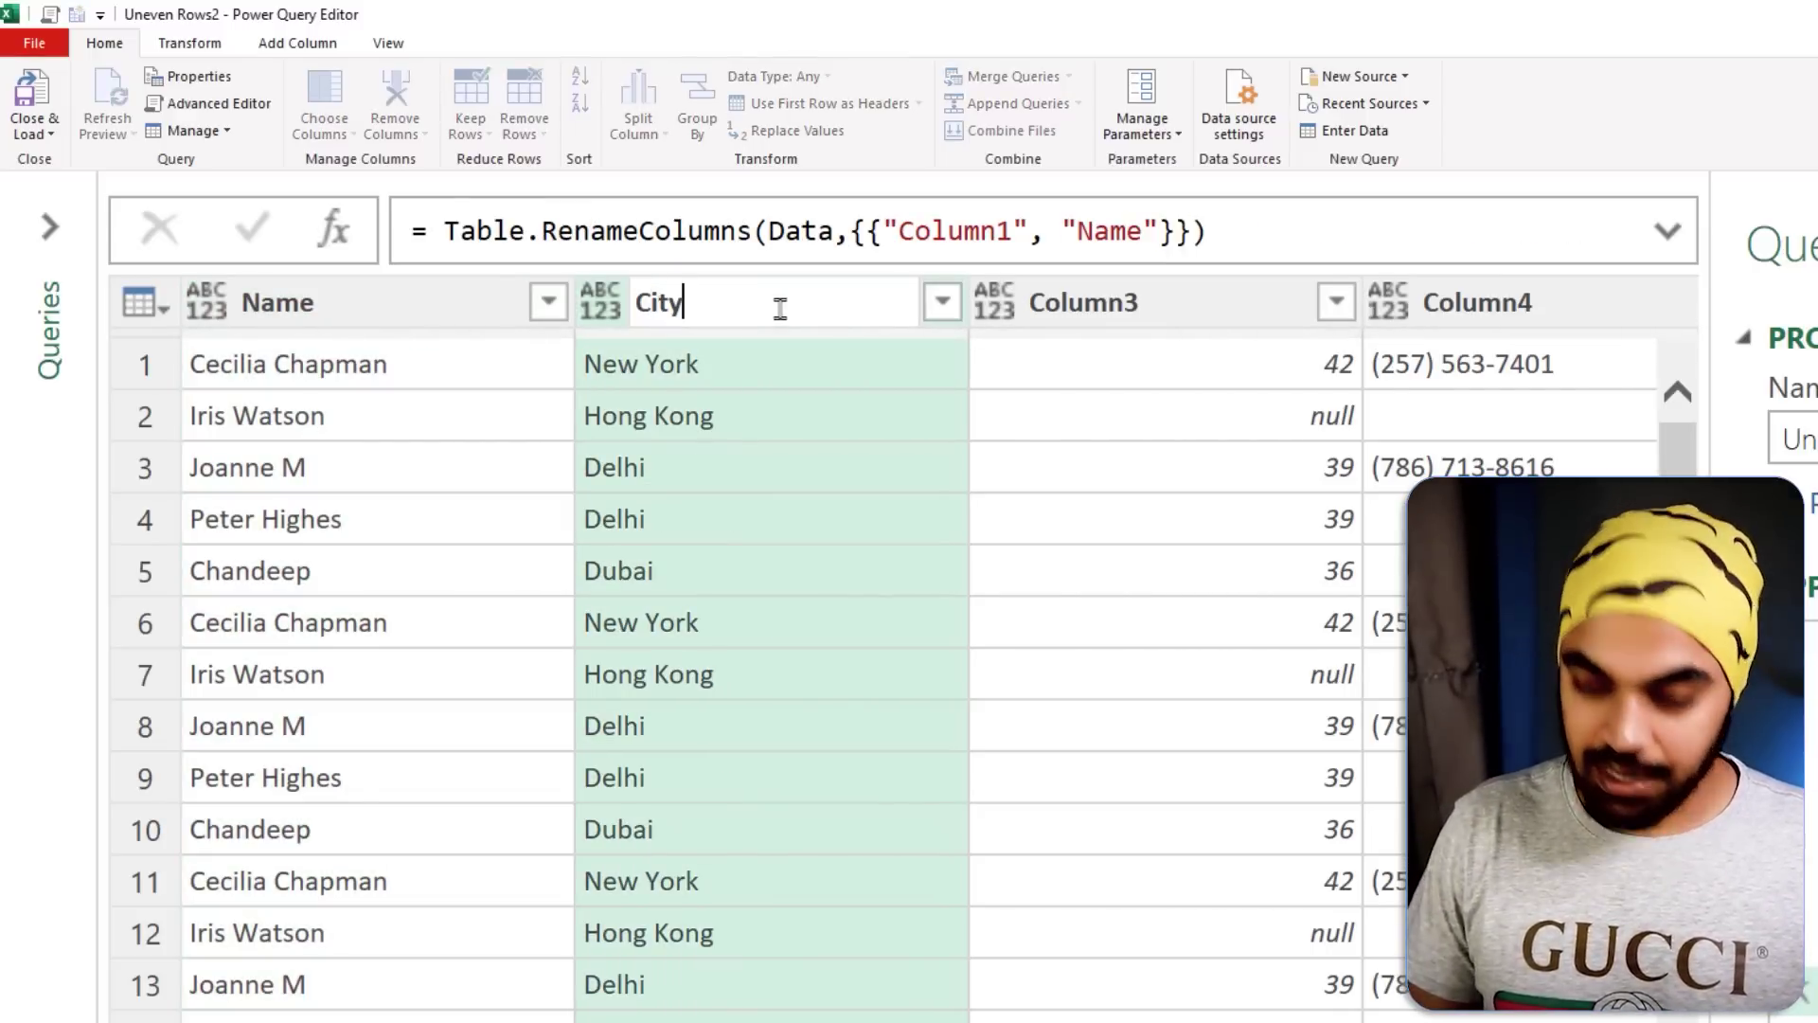
type("ity")
key("Return")
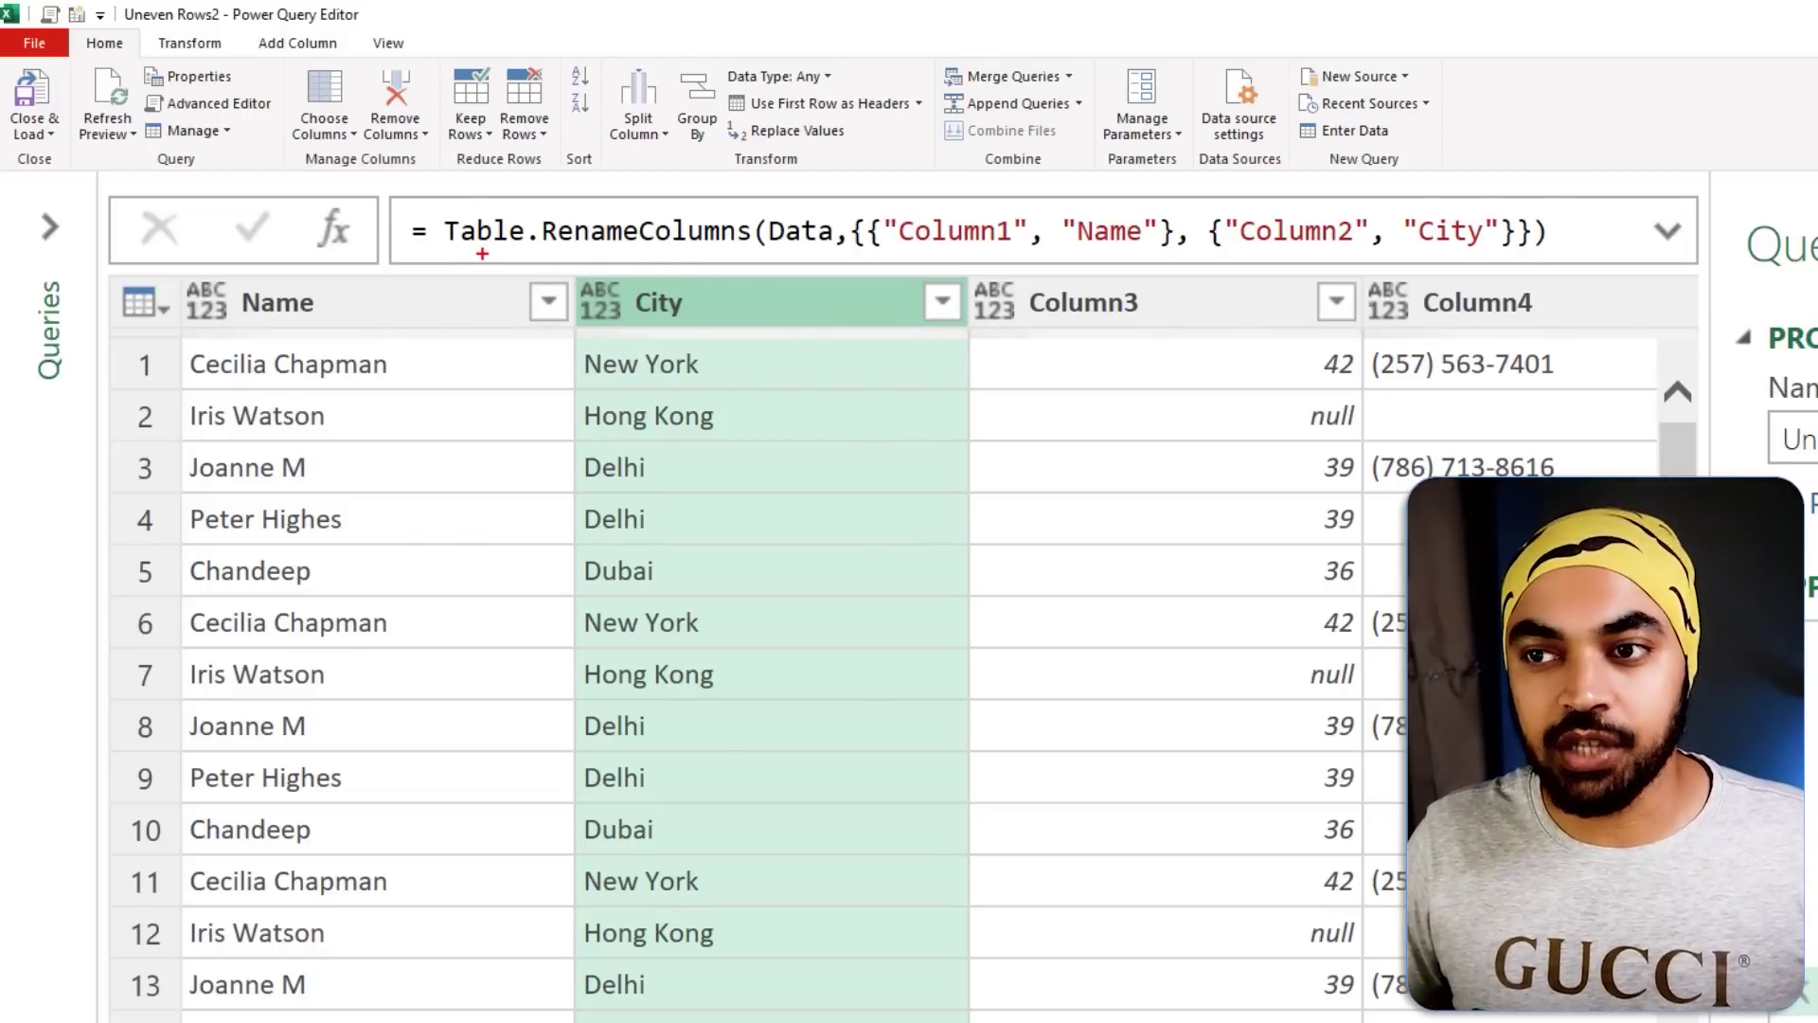
left_click_drag(454, 244, 744, 251)
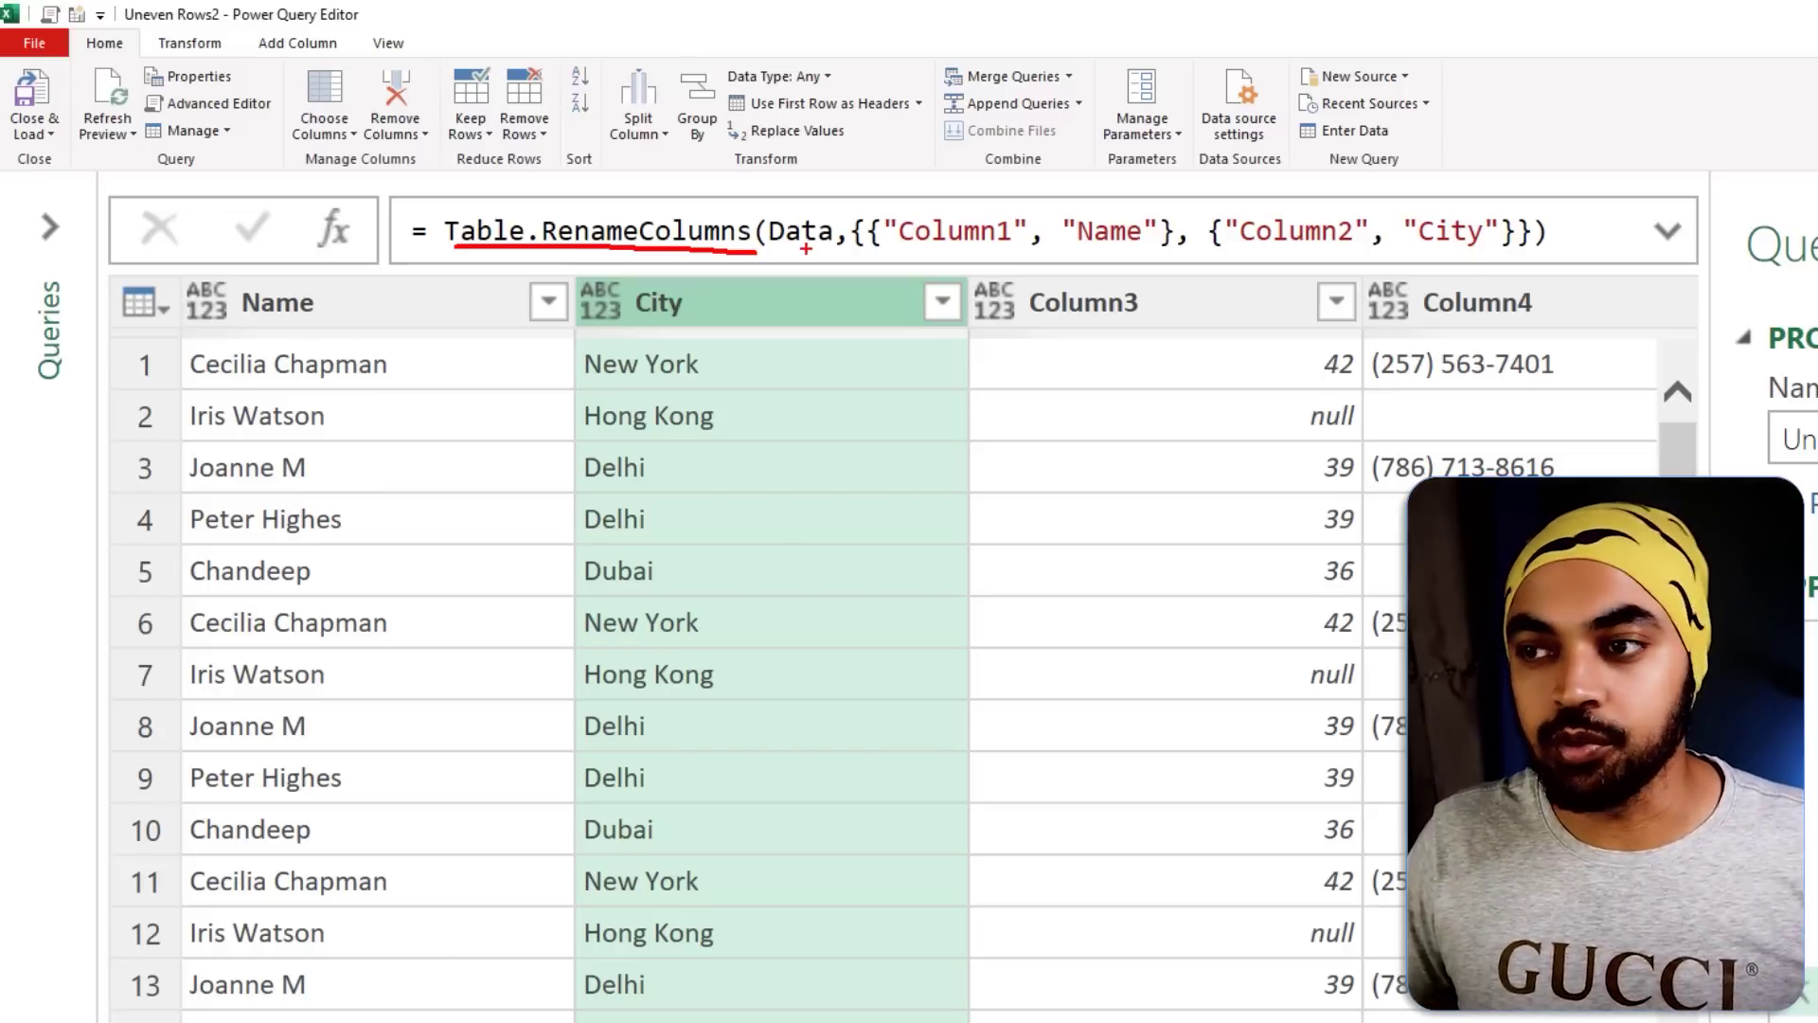
mouse_move(807, 251)
left_mouse_down()
mouse_move(1063, 469)
mouse_move(1407, 708)
left_mouse_up()
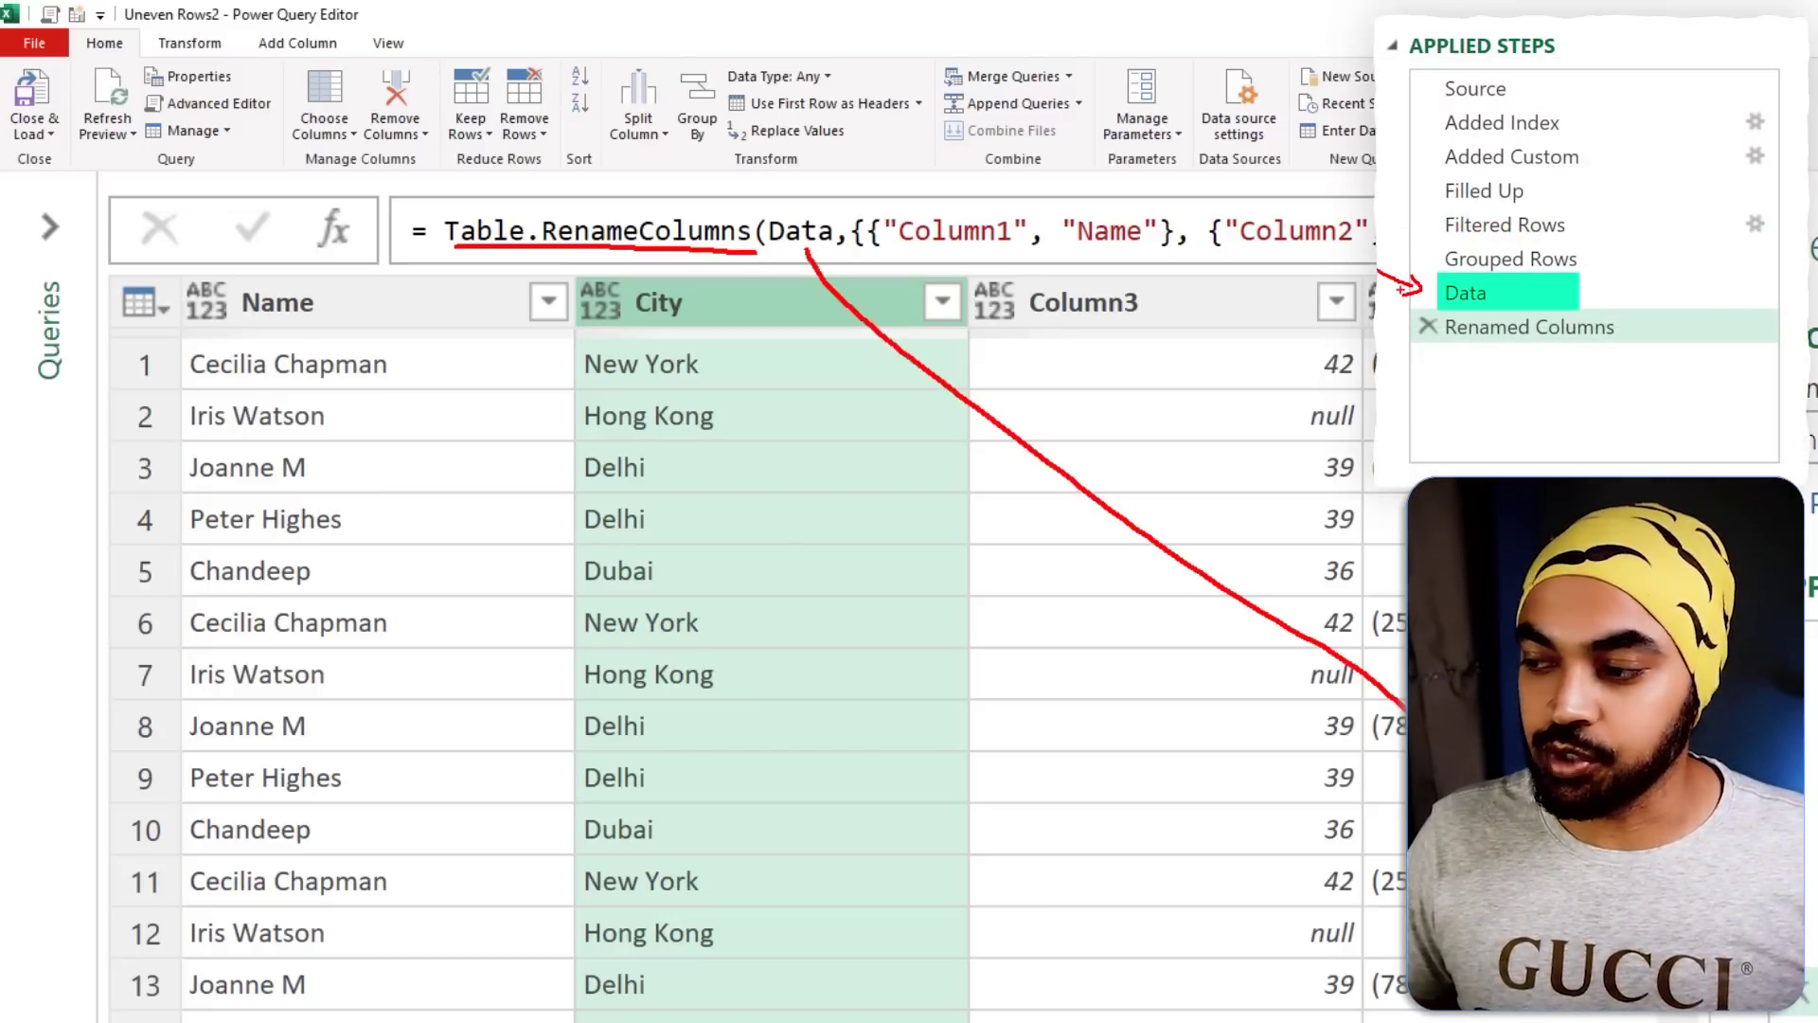
key("Escape")
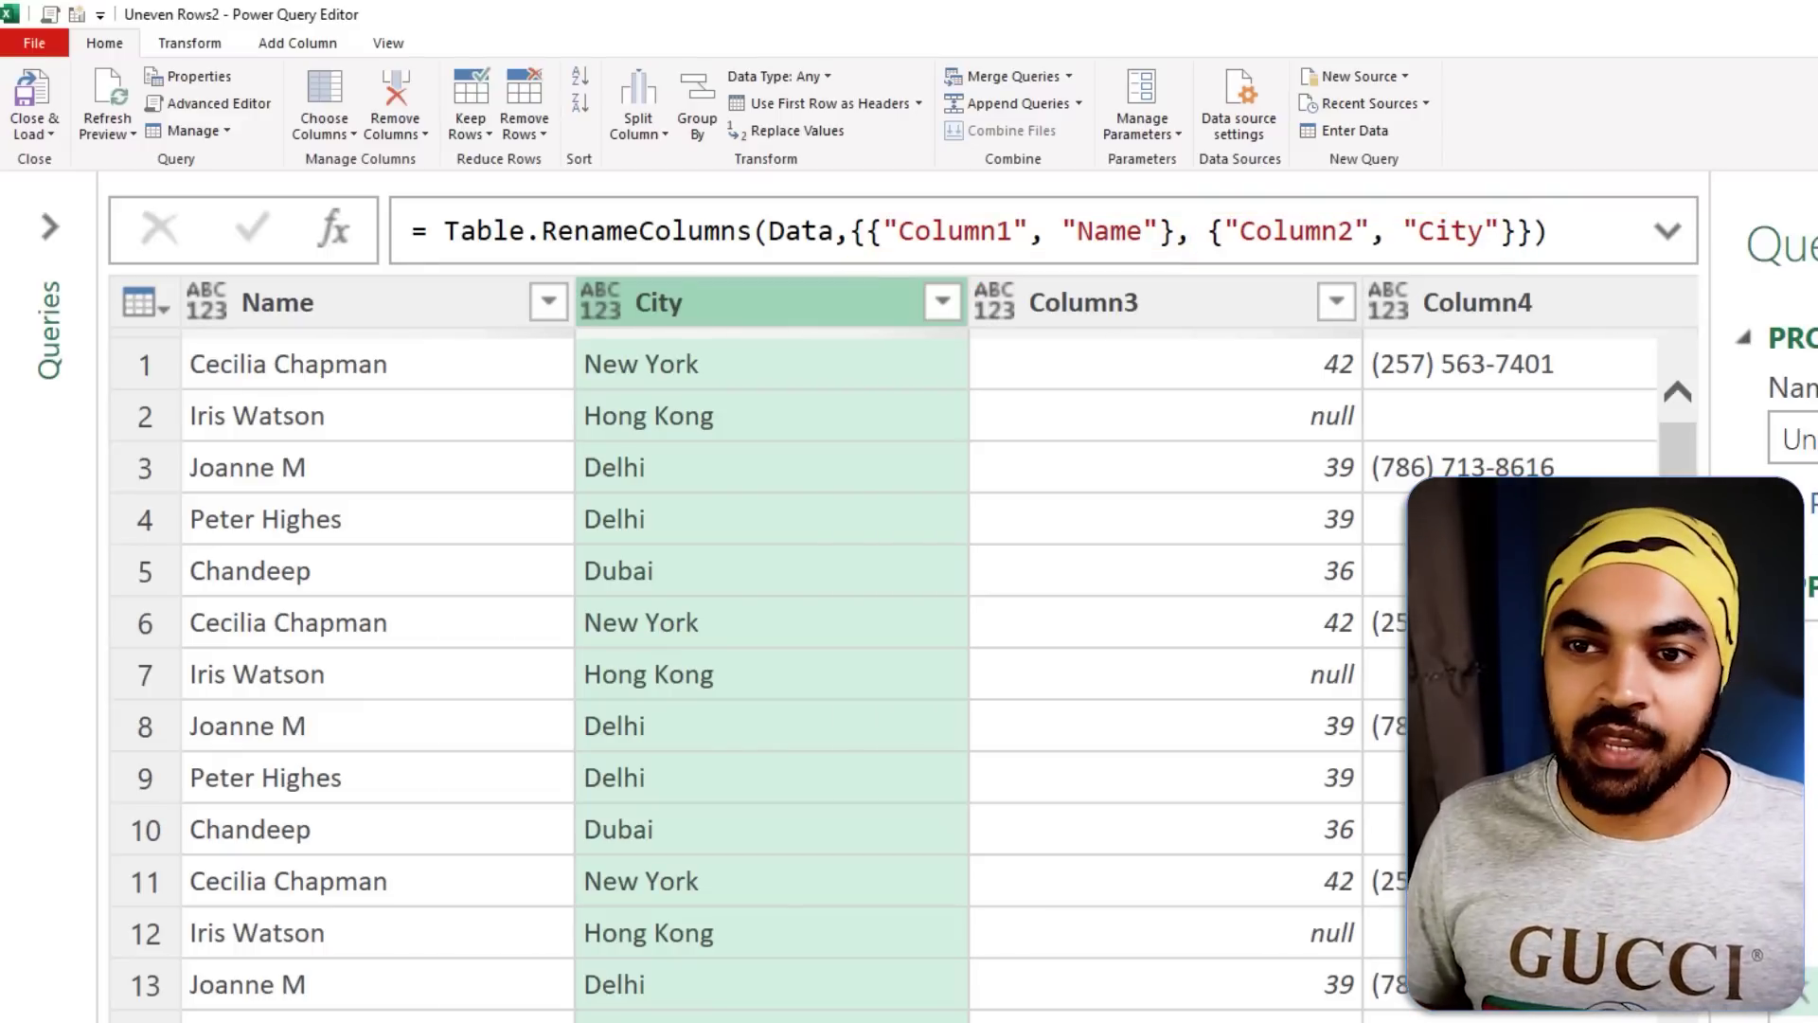
In the Renames query, add a custom step with the formula = Table.ToRows(Source).
left_click(50, 225)
left_click(169, 374)
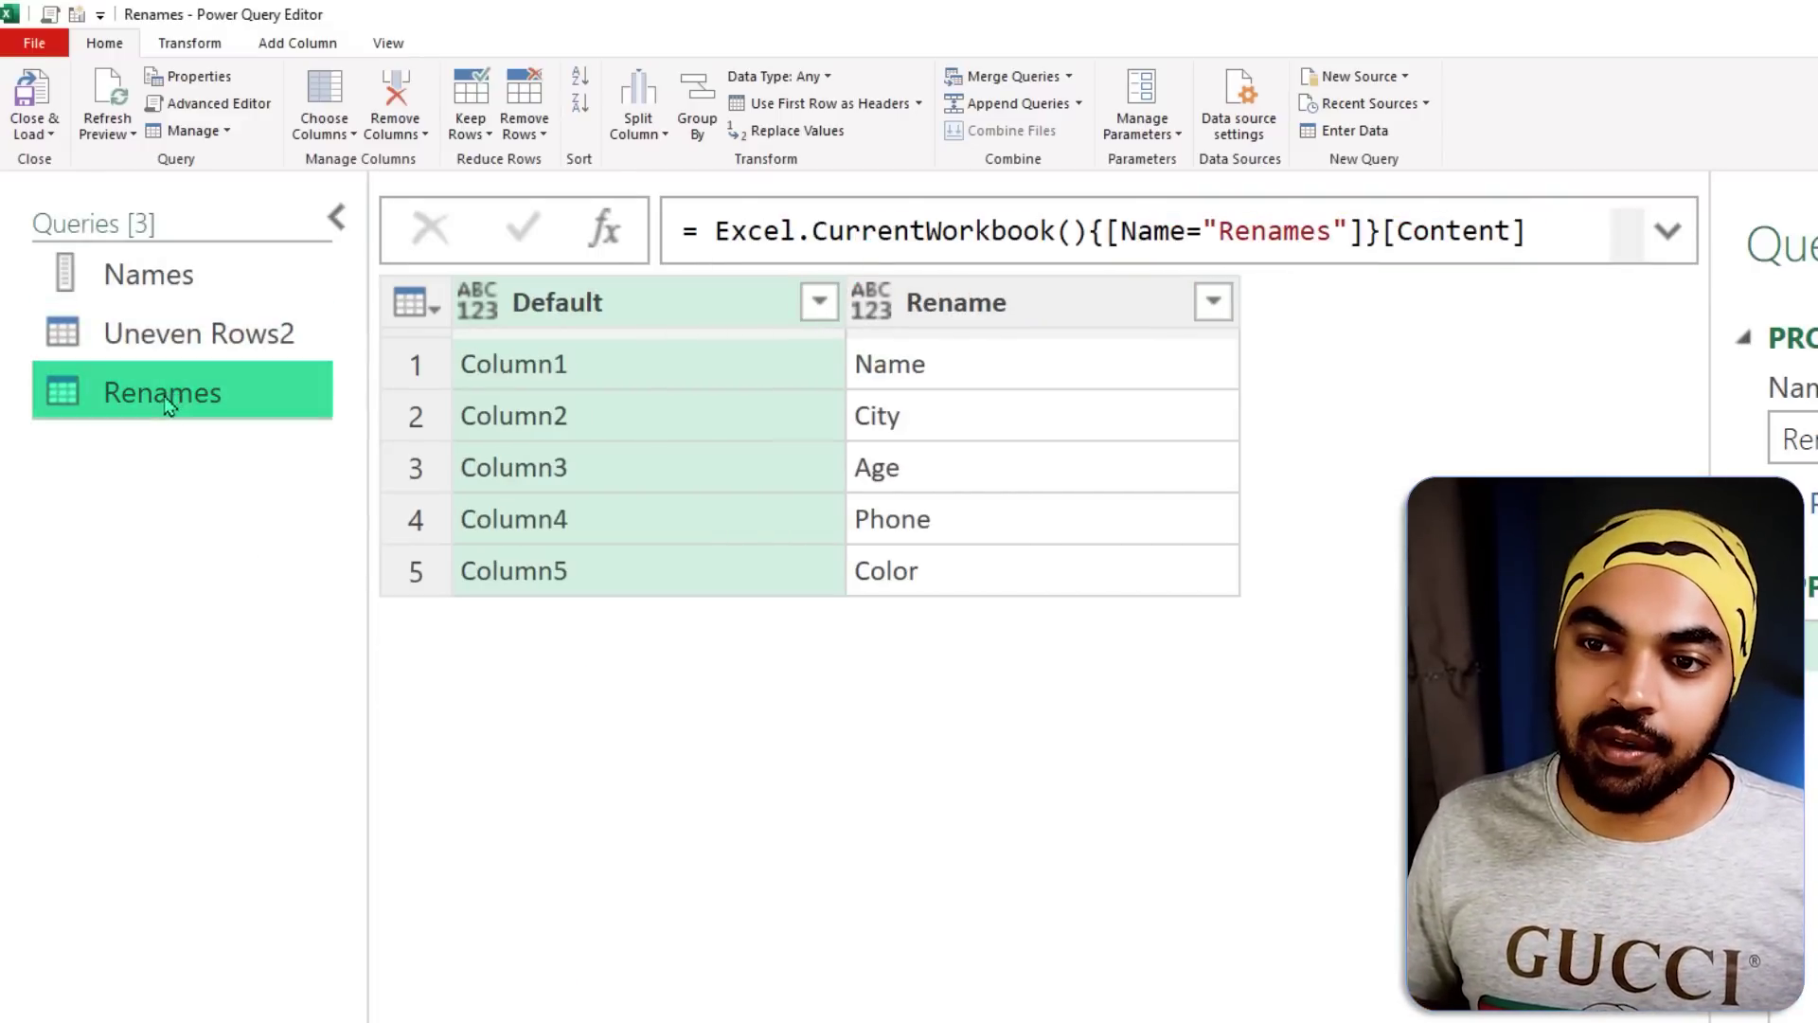
left_click(336, 218)
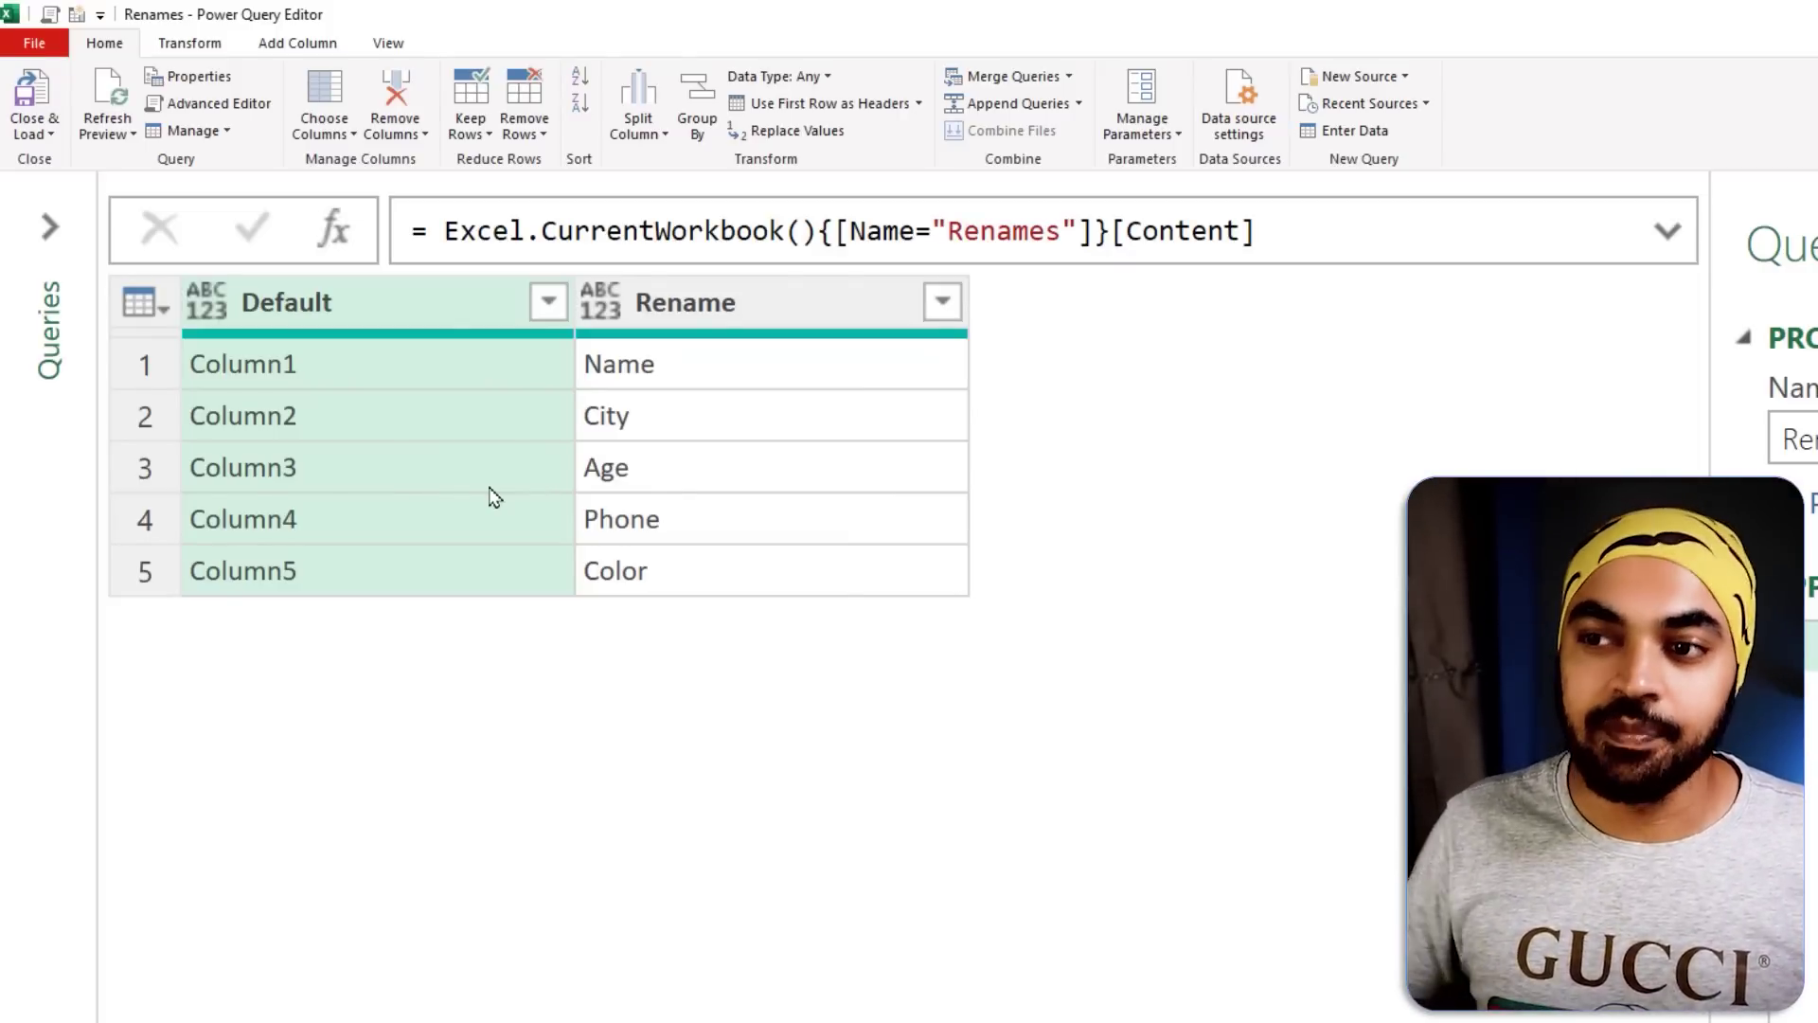
left_click(336, 230)
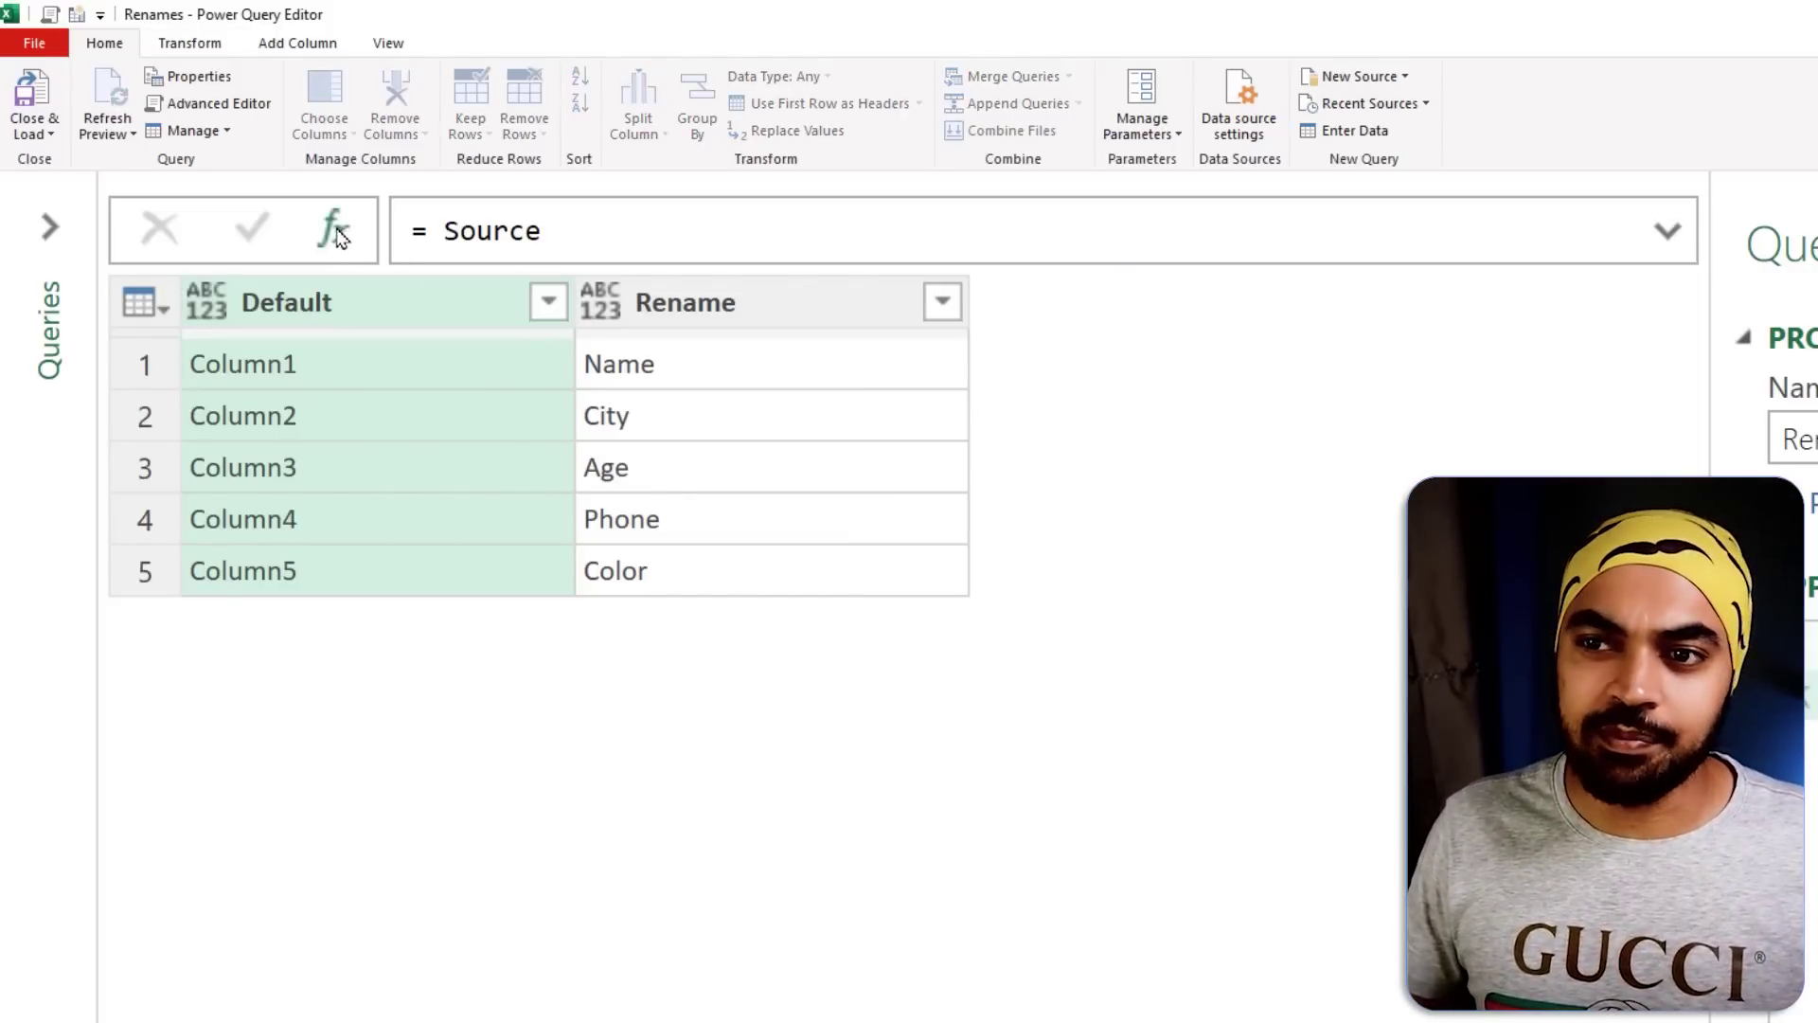
type("Table.ToR")
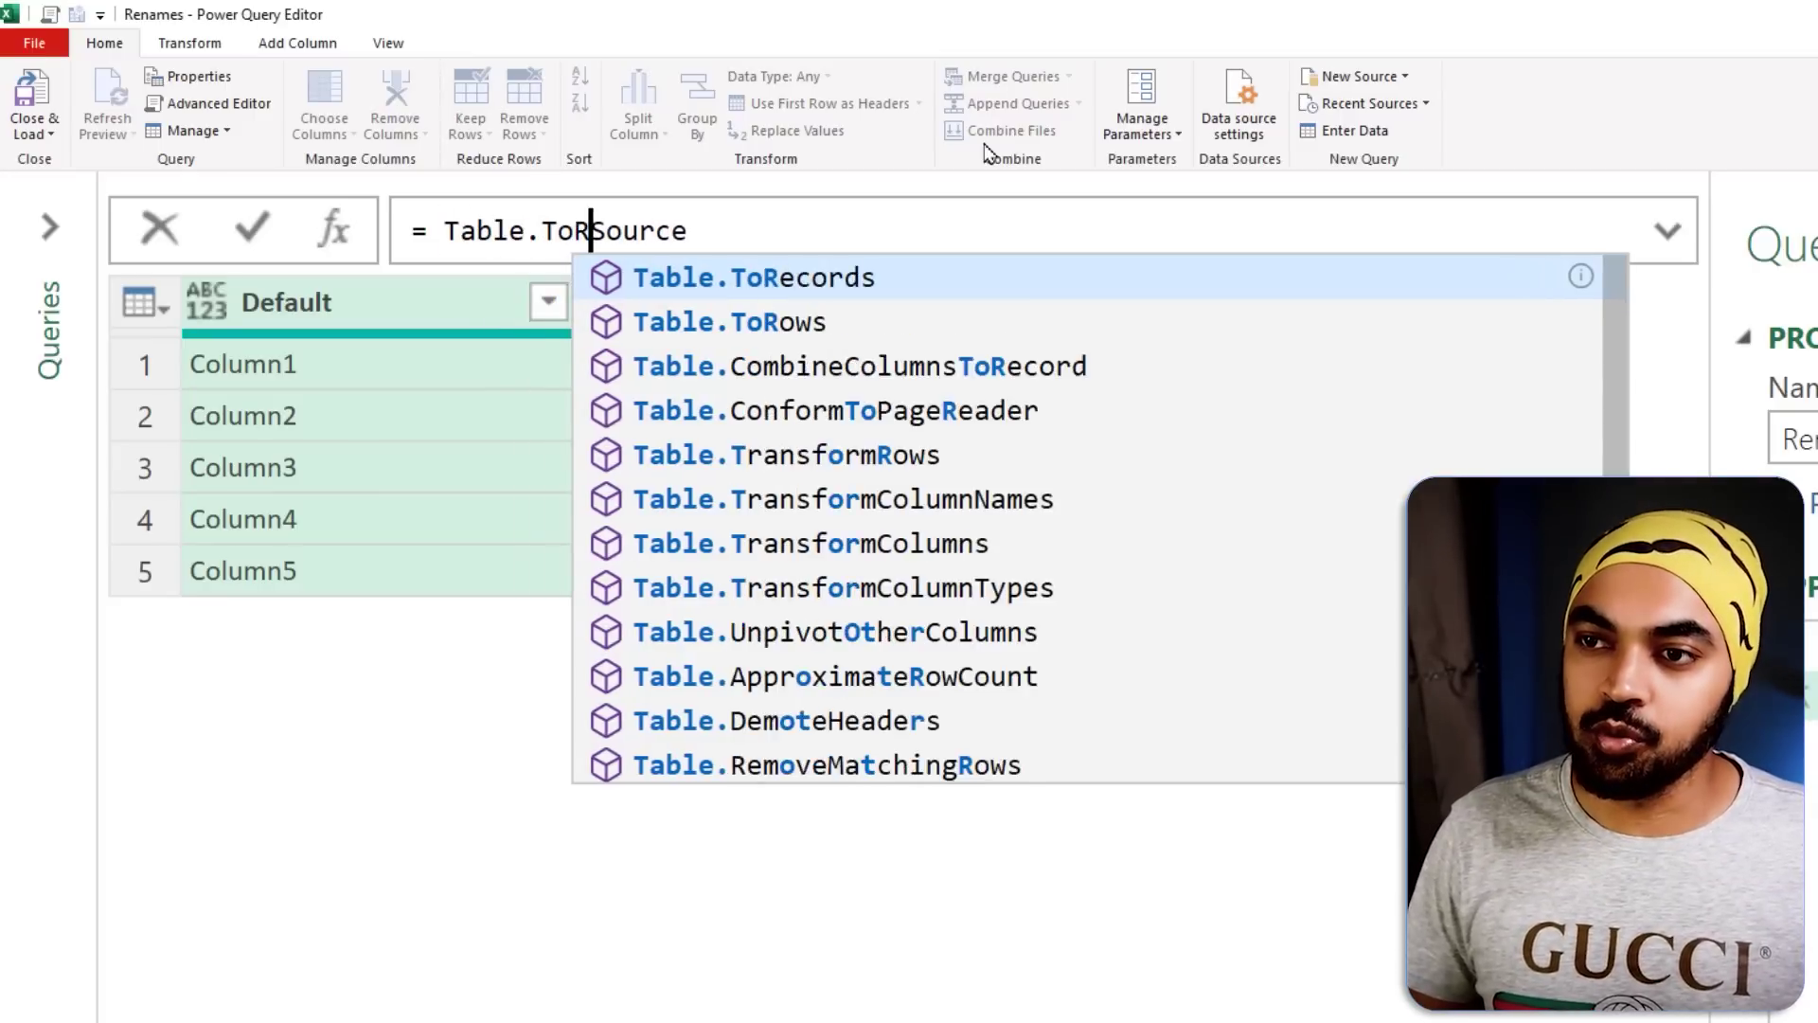
type("ows(Source")
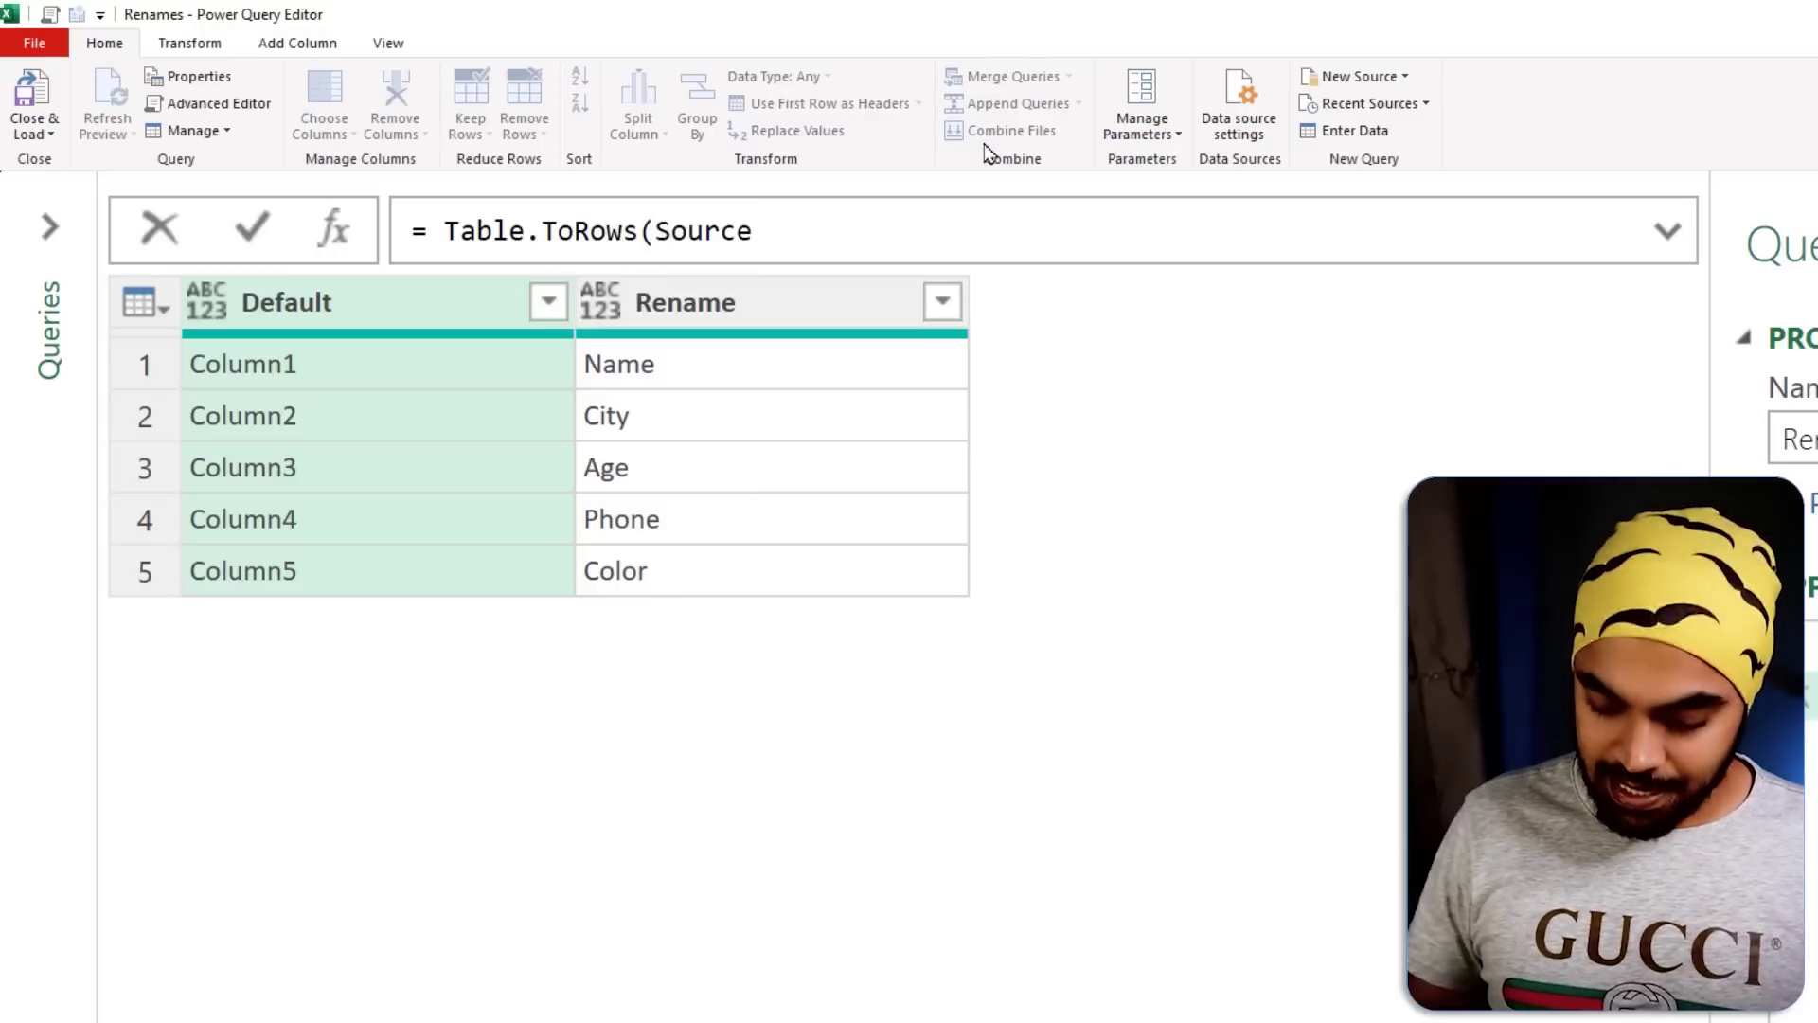
type(")")
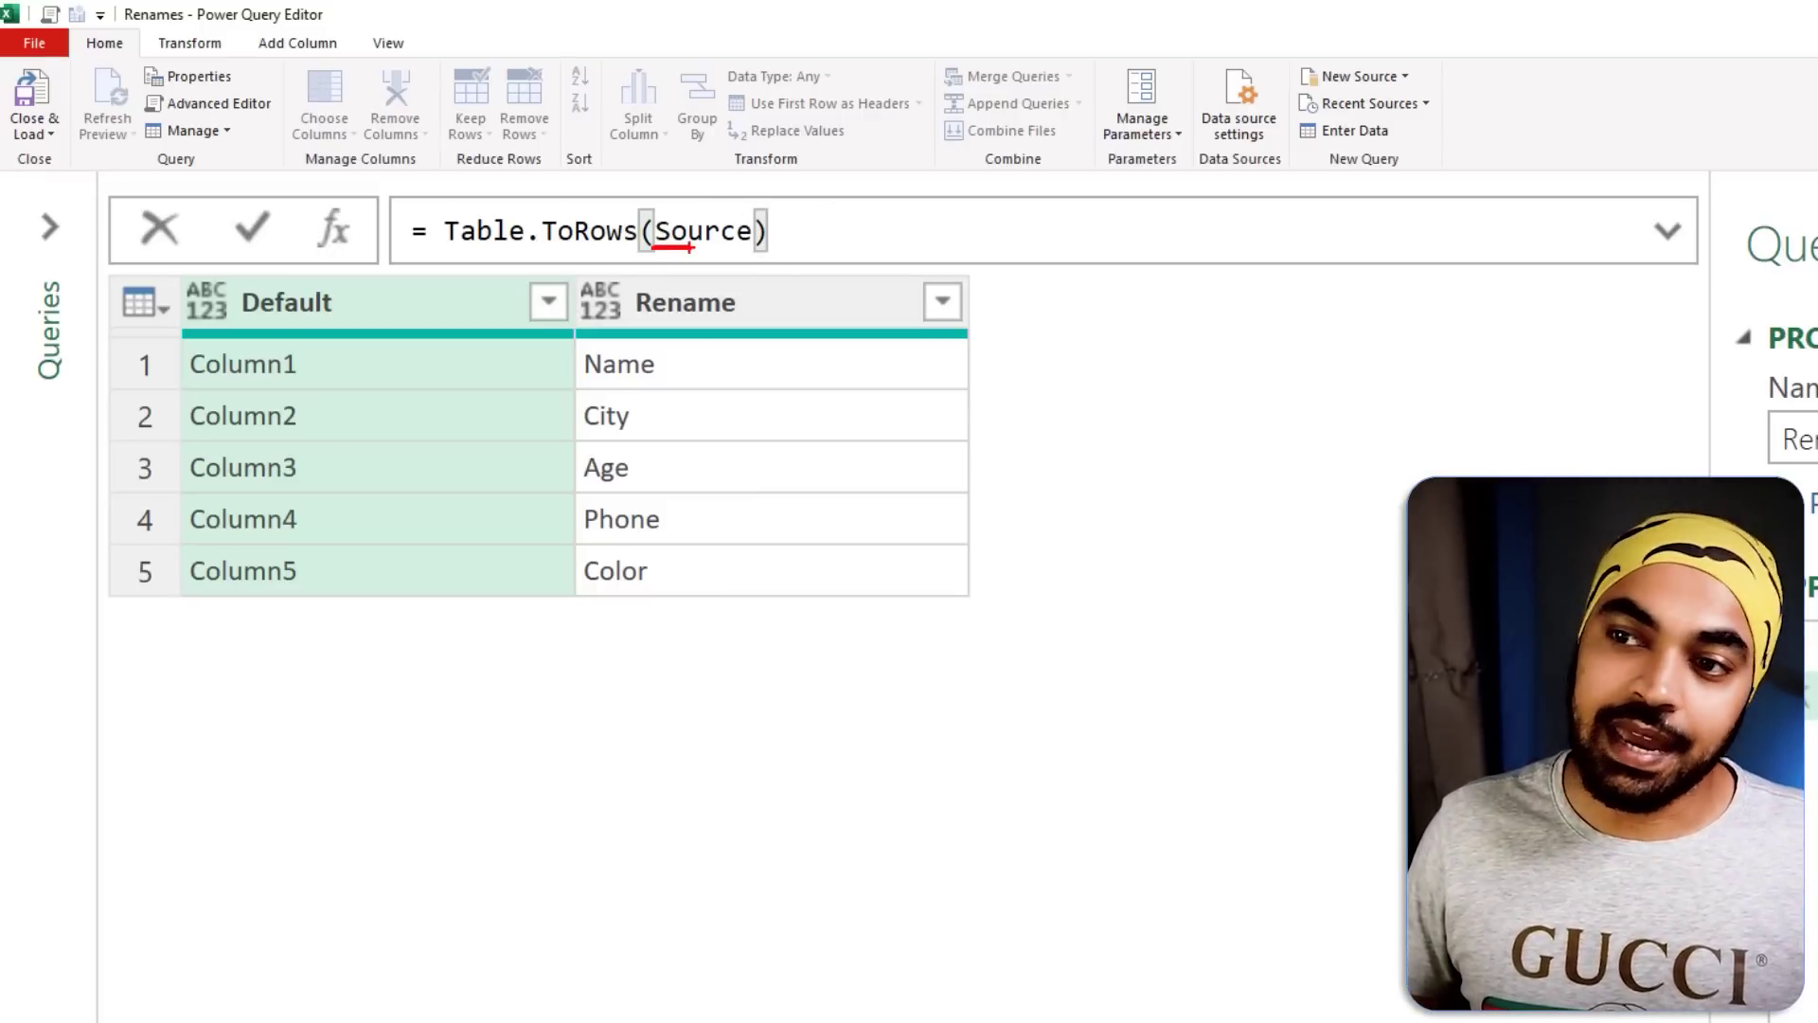
Commit the Table.ToRows step and preview the first row's list of old and new names.
mouse_move(106, 333)
left_mouse_down()
mouse_move(385, 373)
mouse_move(756, 382)
left_mouse_up()
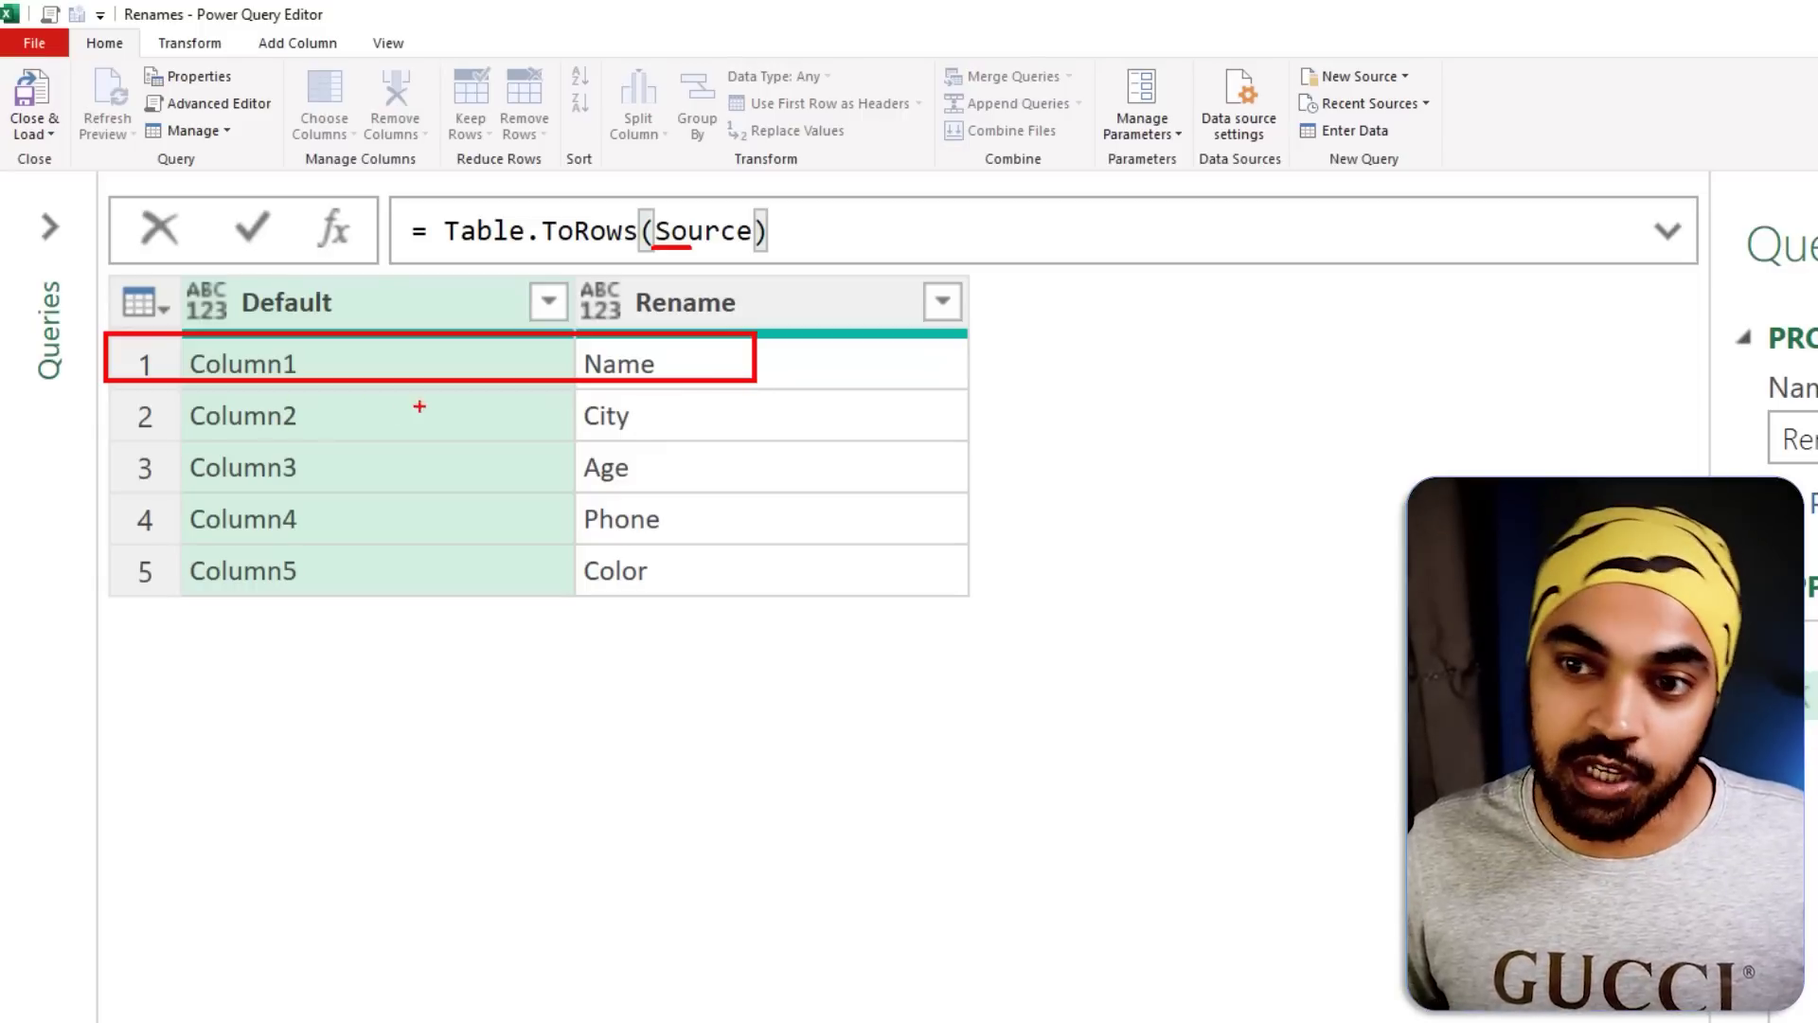
left_click_drag(128, 403, 718, 436)
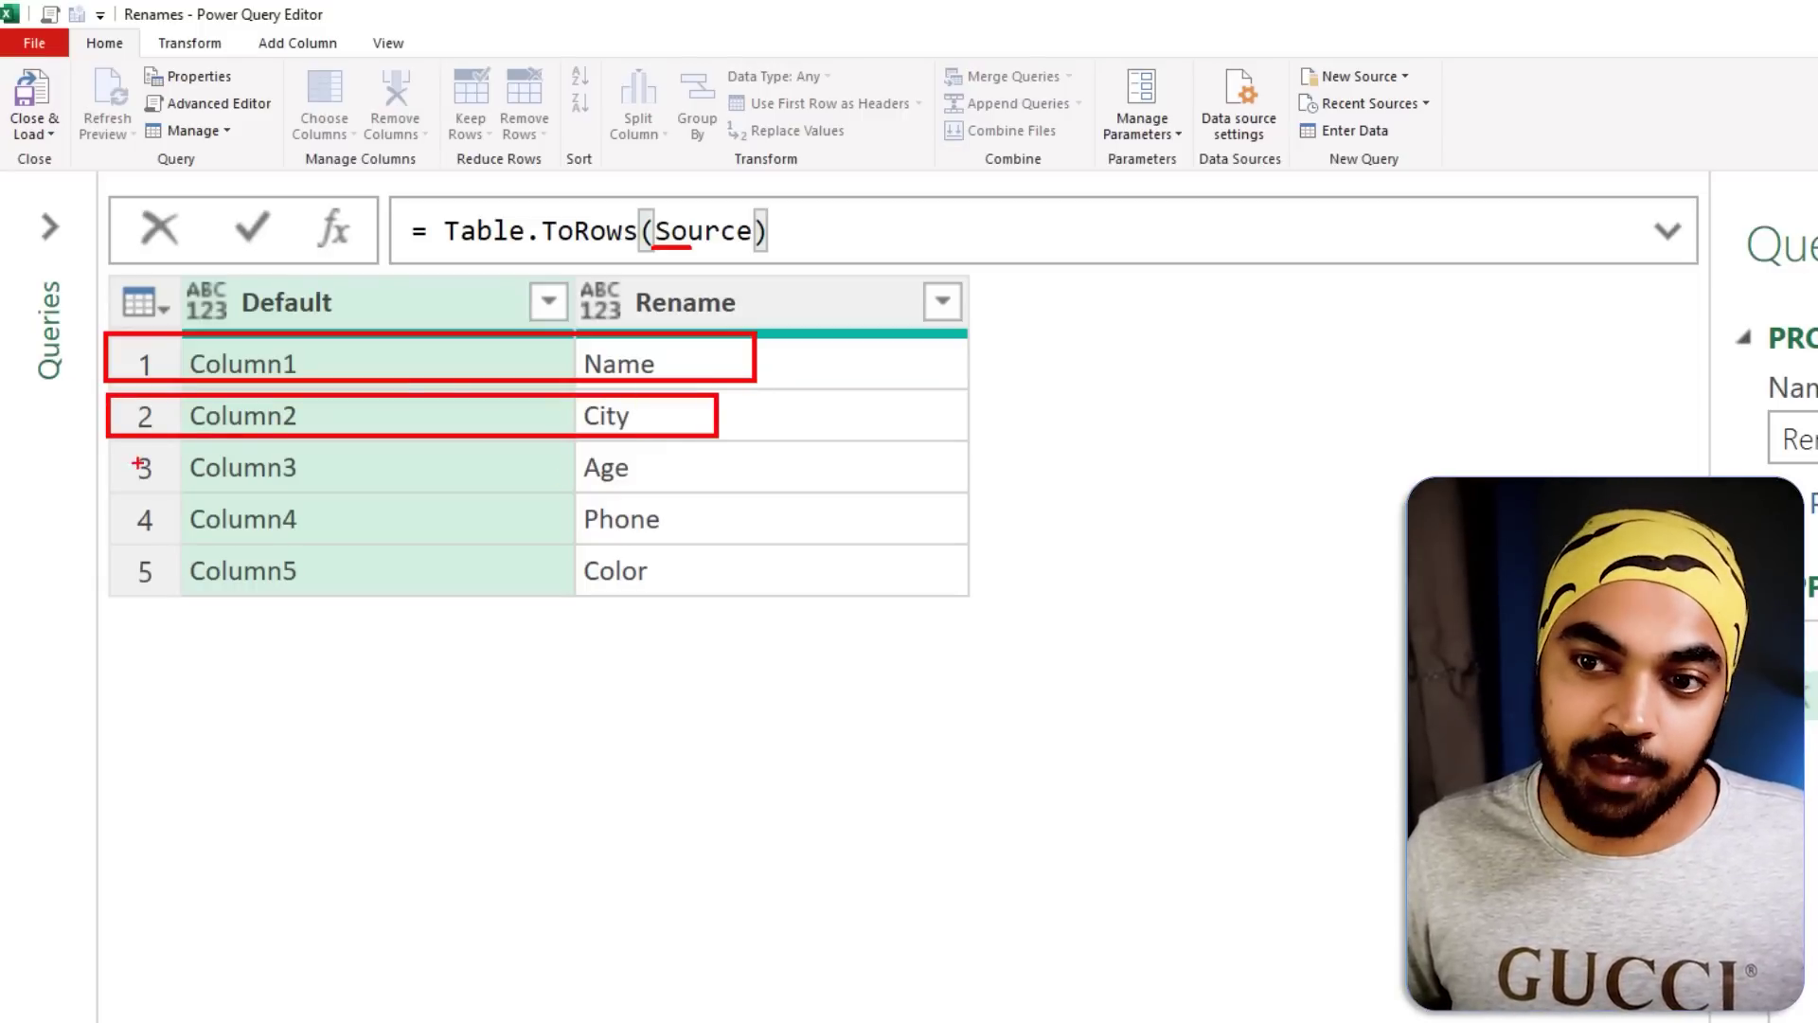
left_click_drag(84, 442, 687, 481)
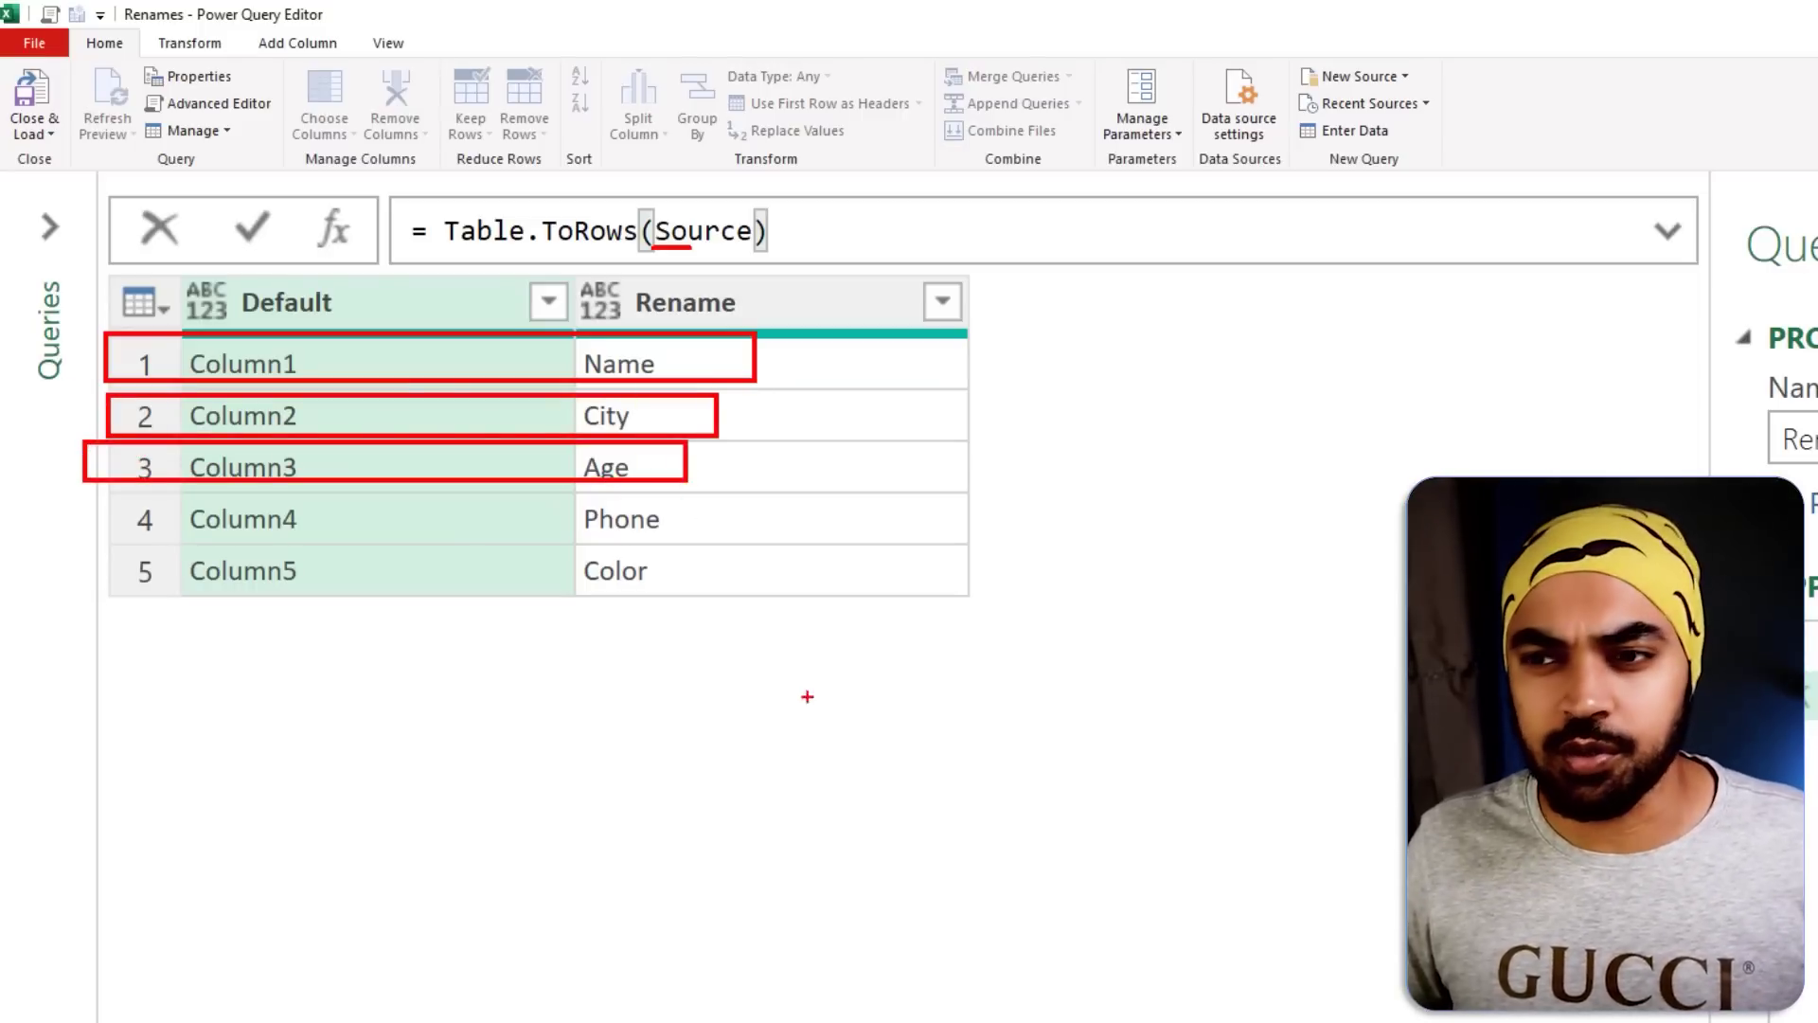
key("Escape")
key("Return")
left_click(306, 367)
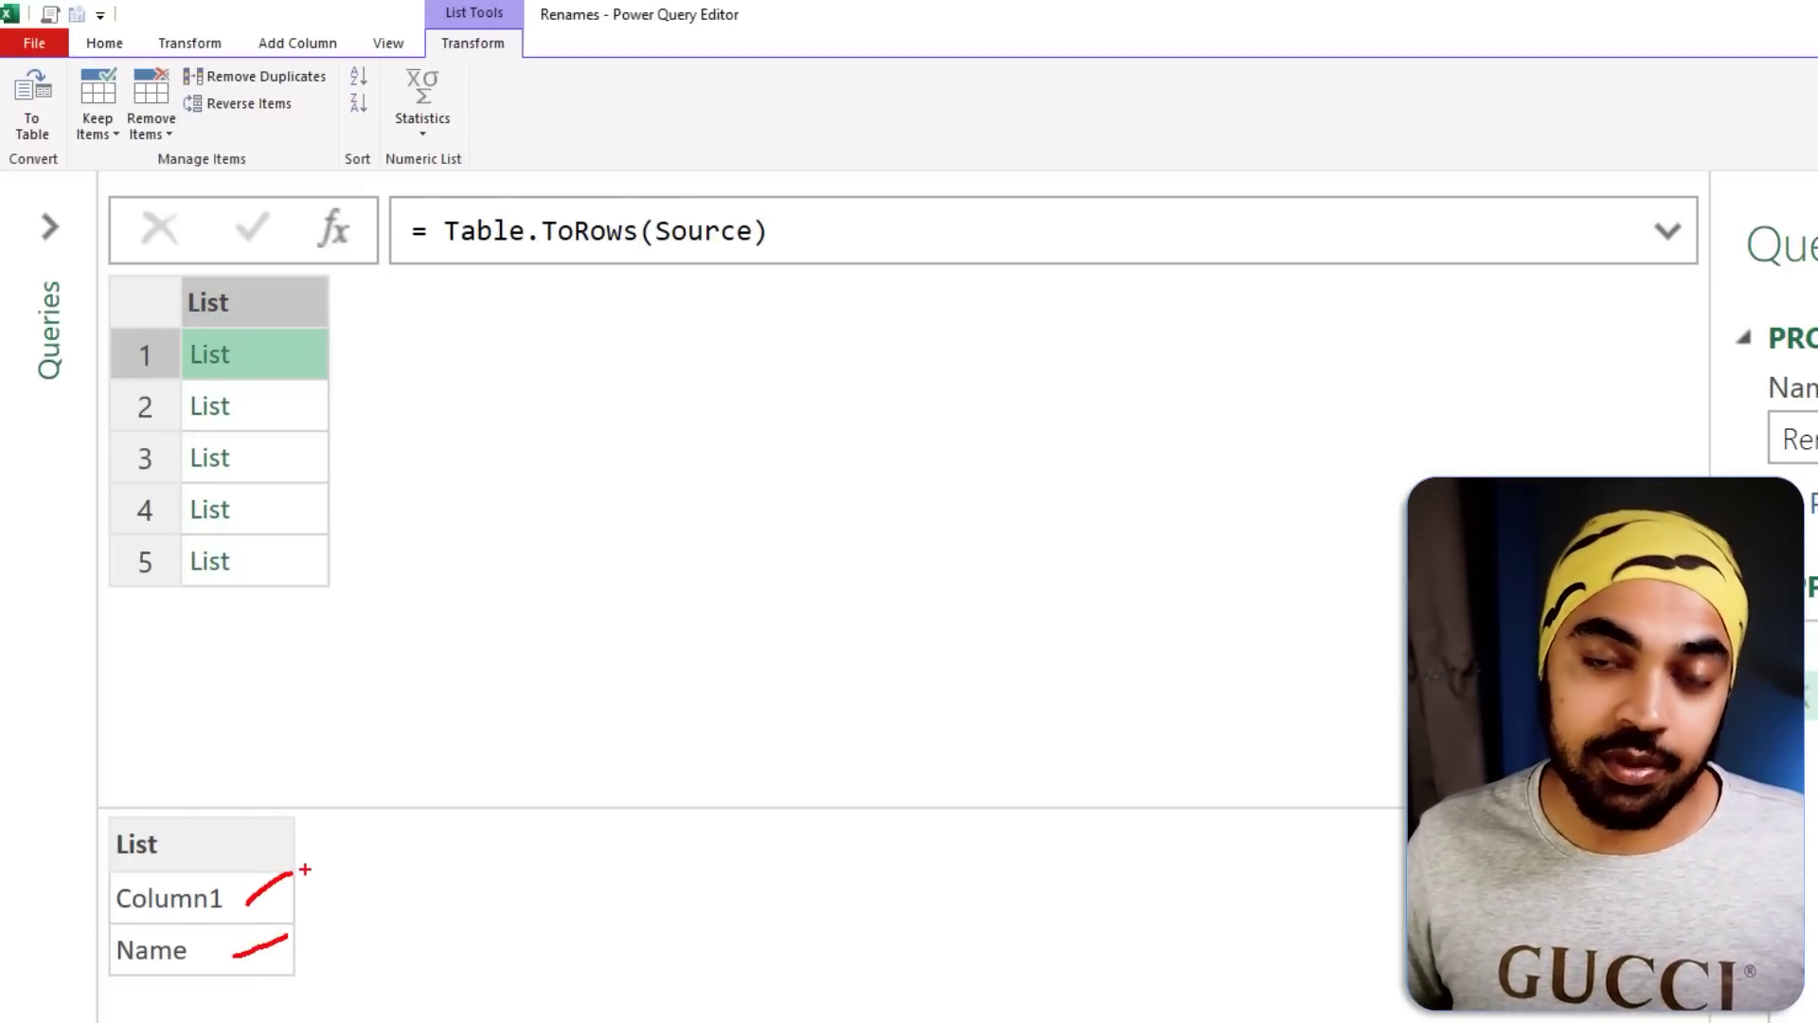
key("Escape")
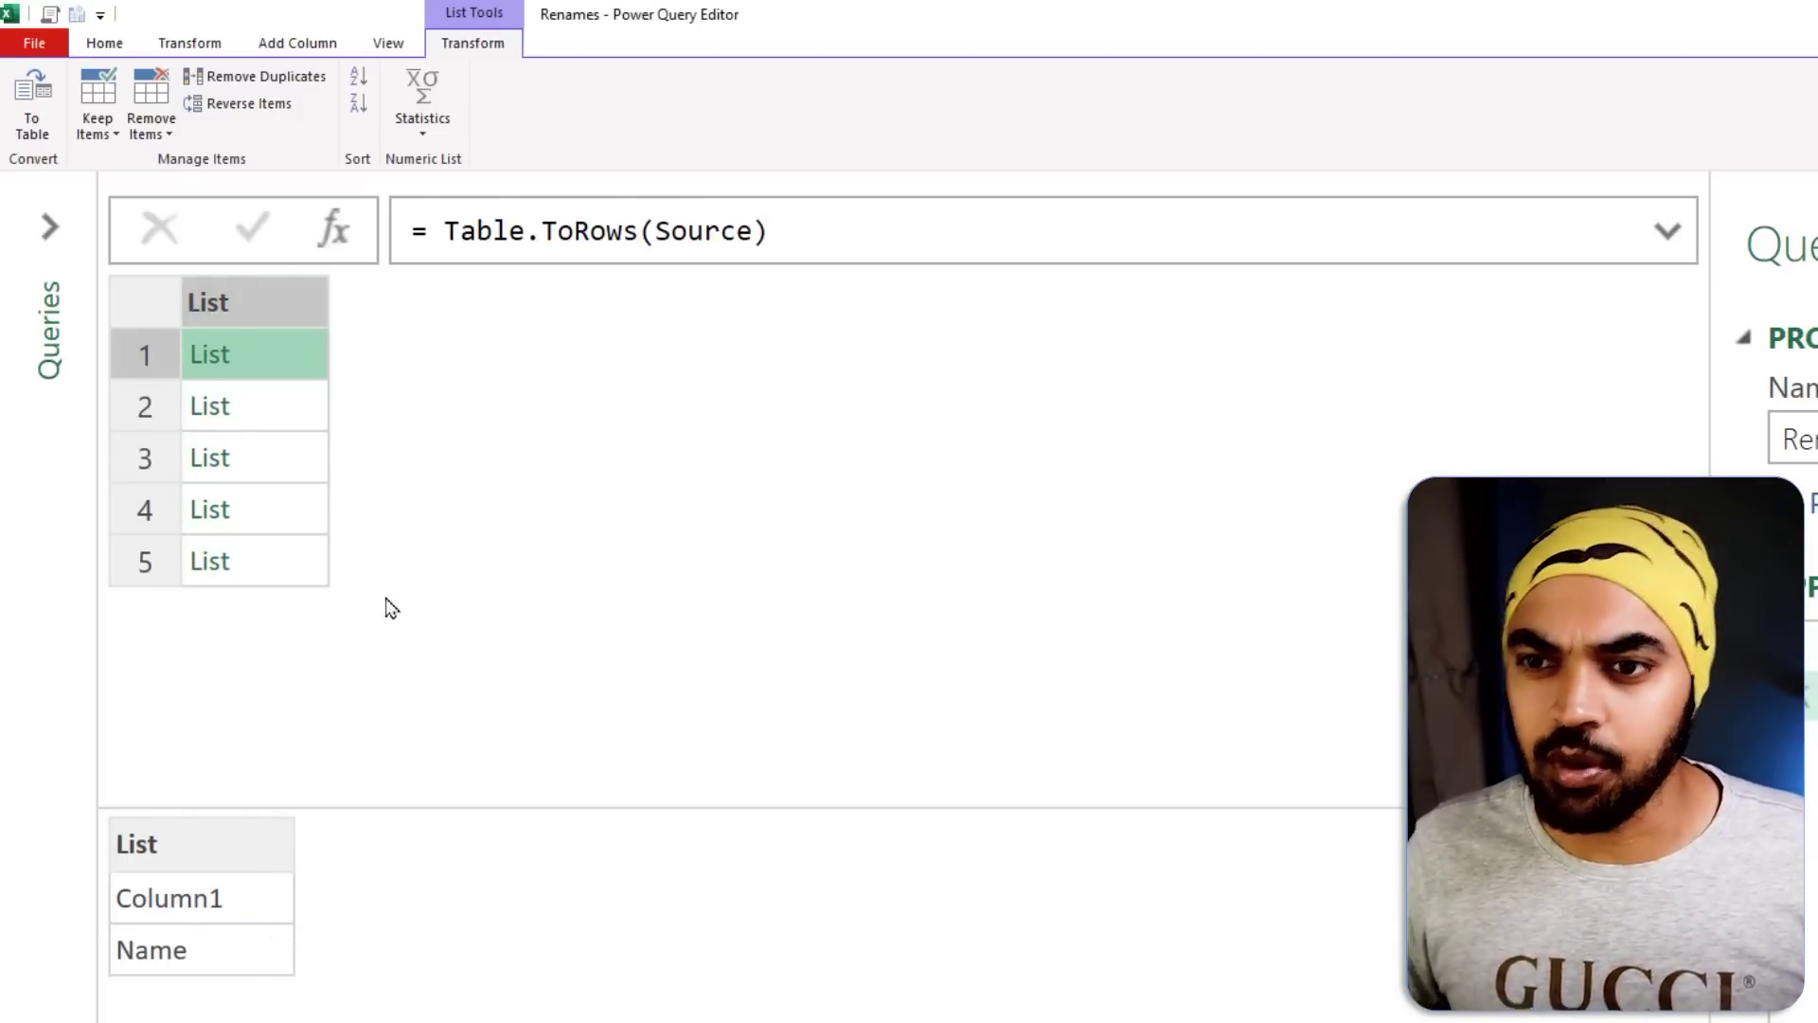
In Uneven Rows2, replace the hard-coded rename pairs so the formula reads Table.RenameColumns(Data,Renames).
left_click(50, 227)
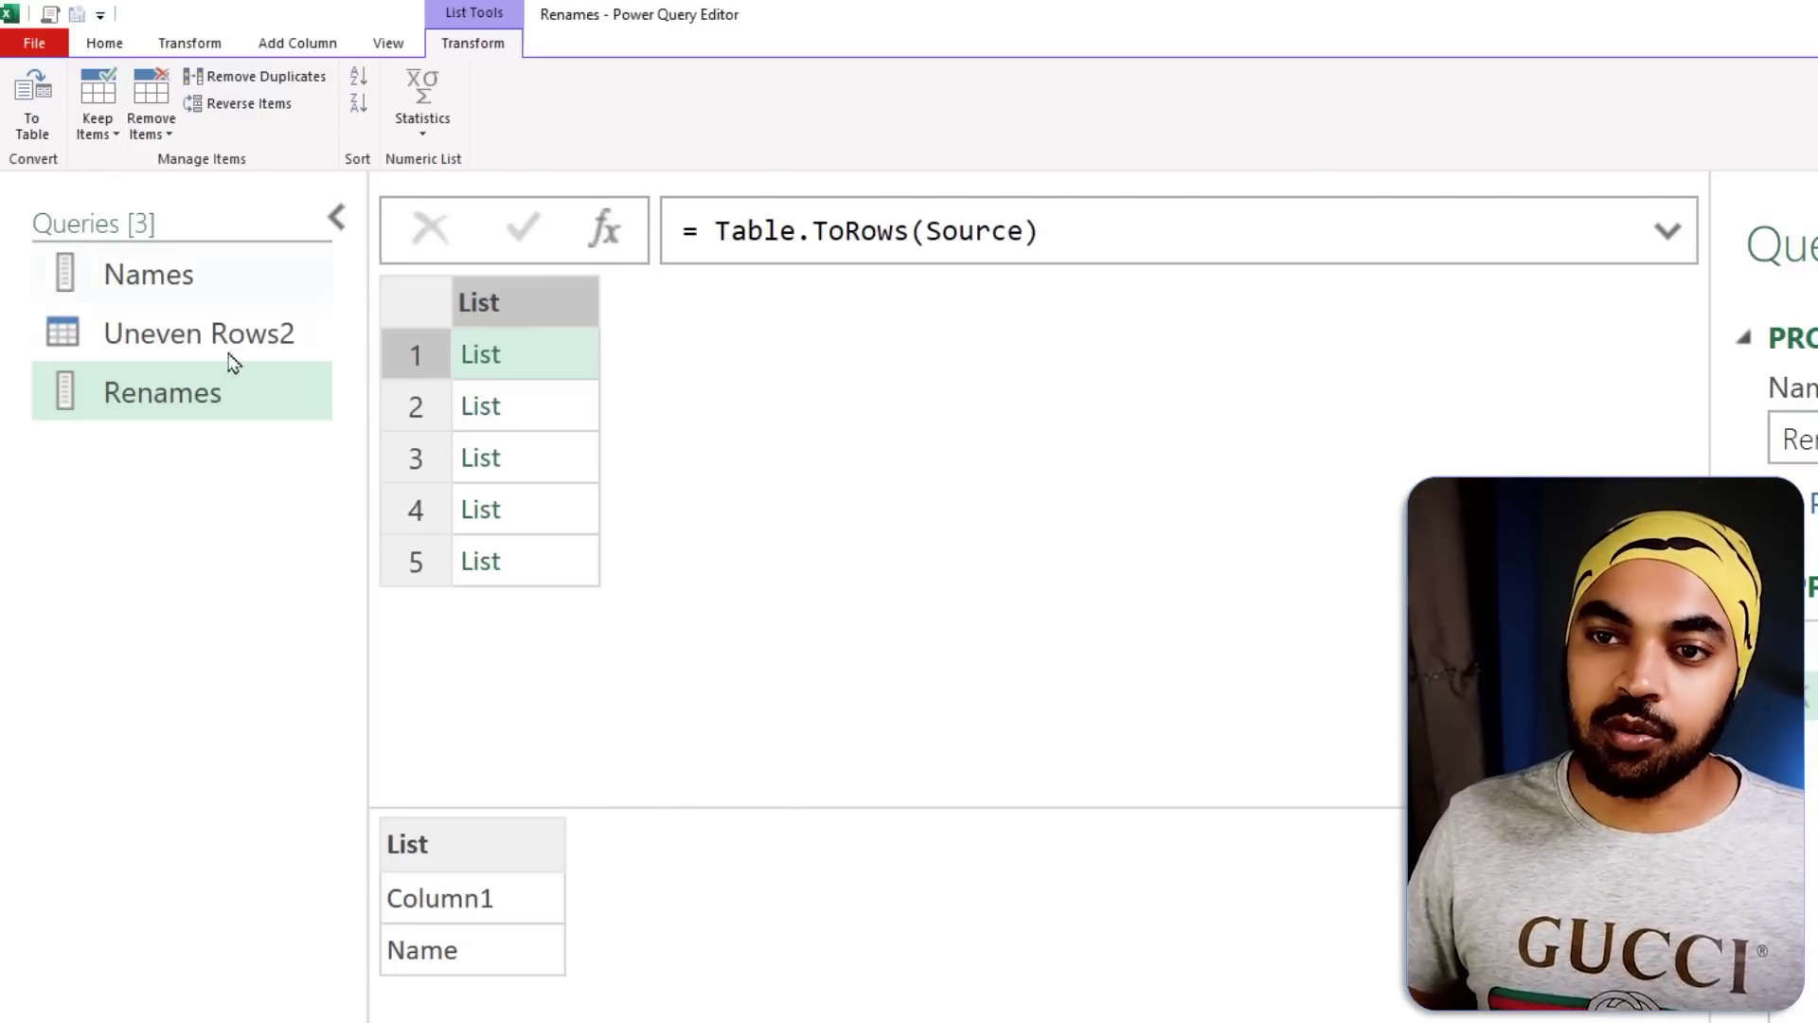
left_click(194, 339)
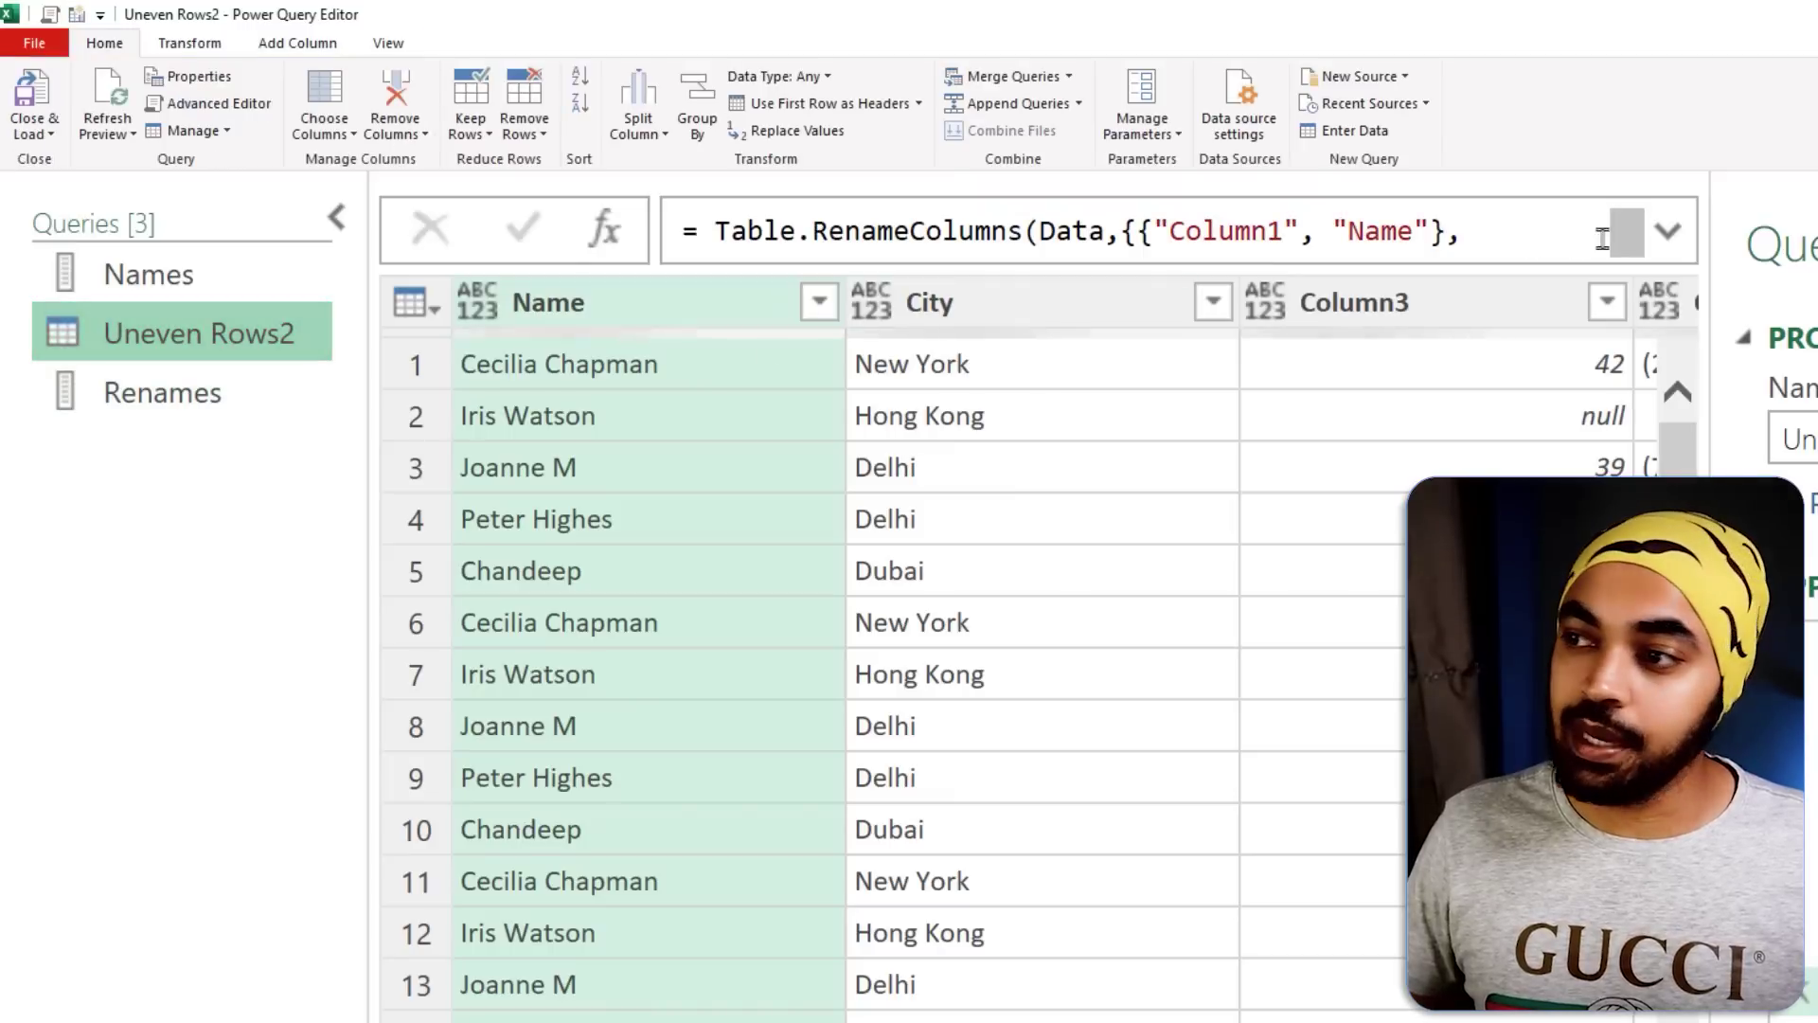
left_click(1670, 232)
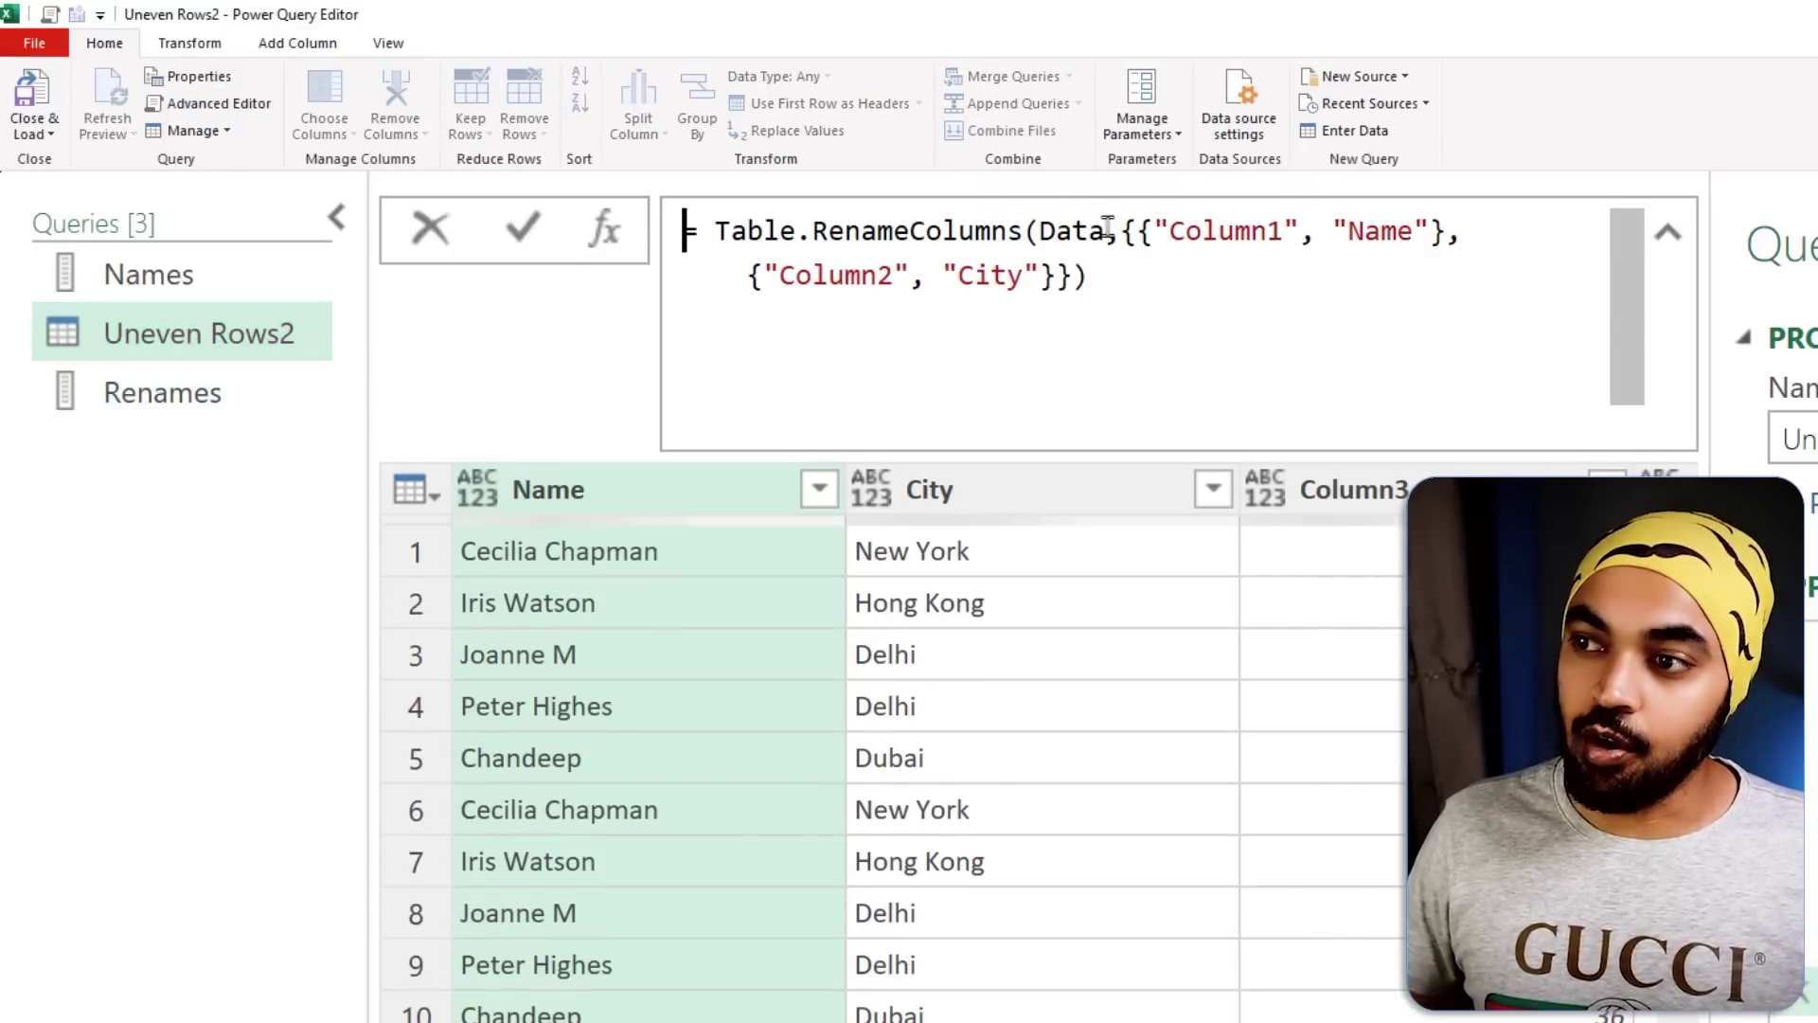
left_click_drag(1121, 231, 1199, 271)
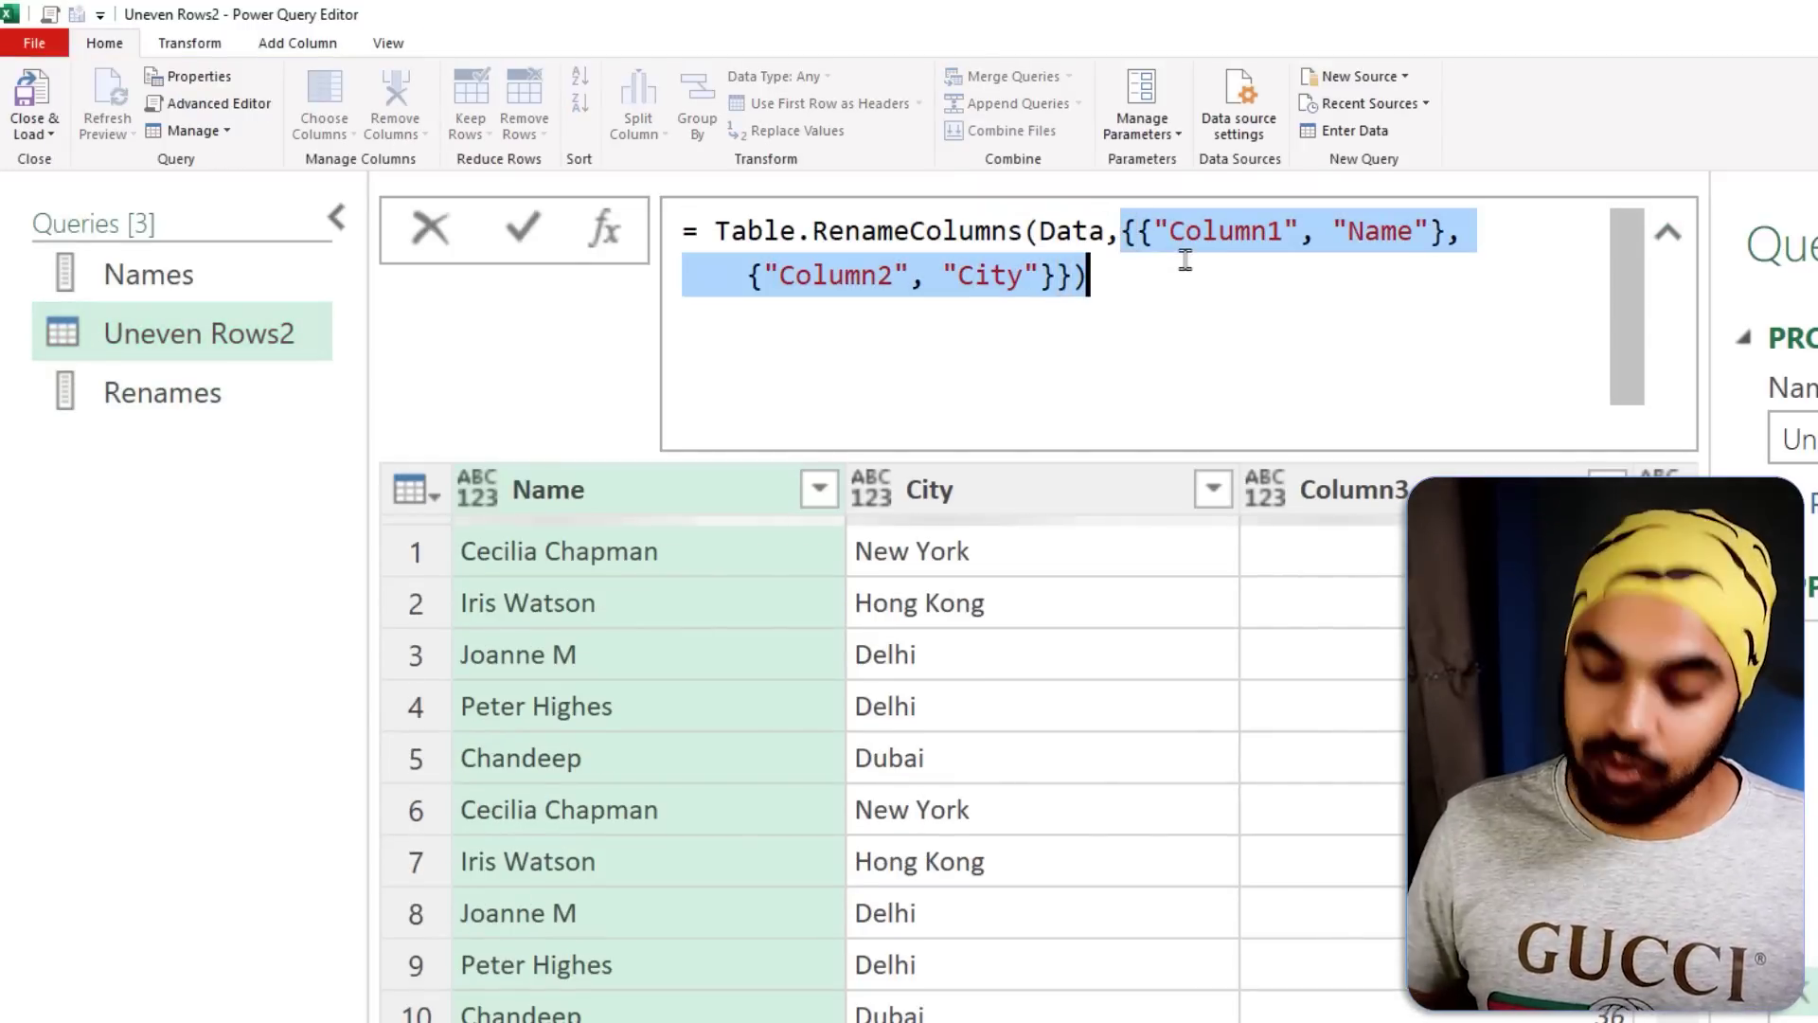
type("Renames")
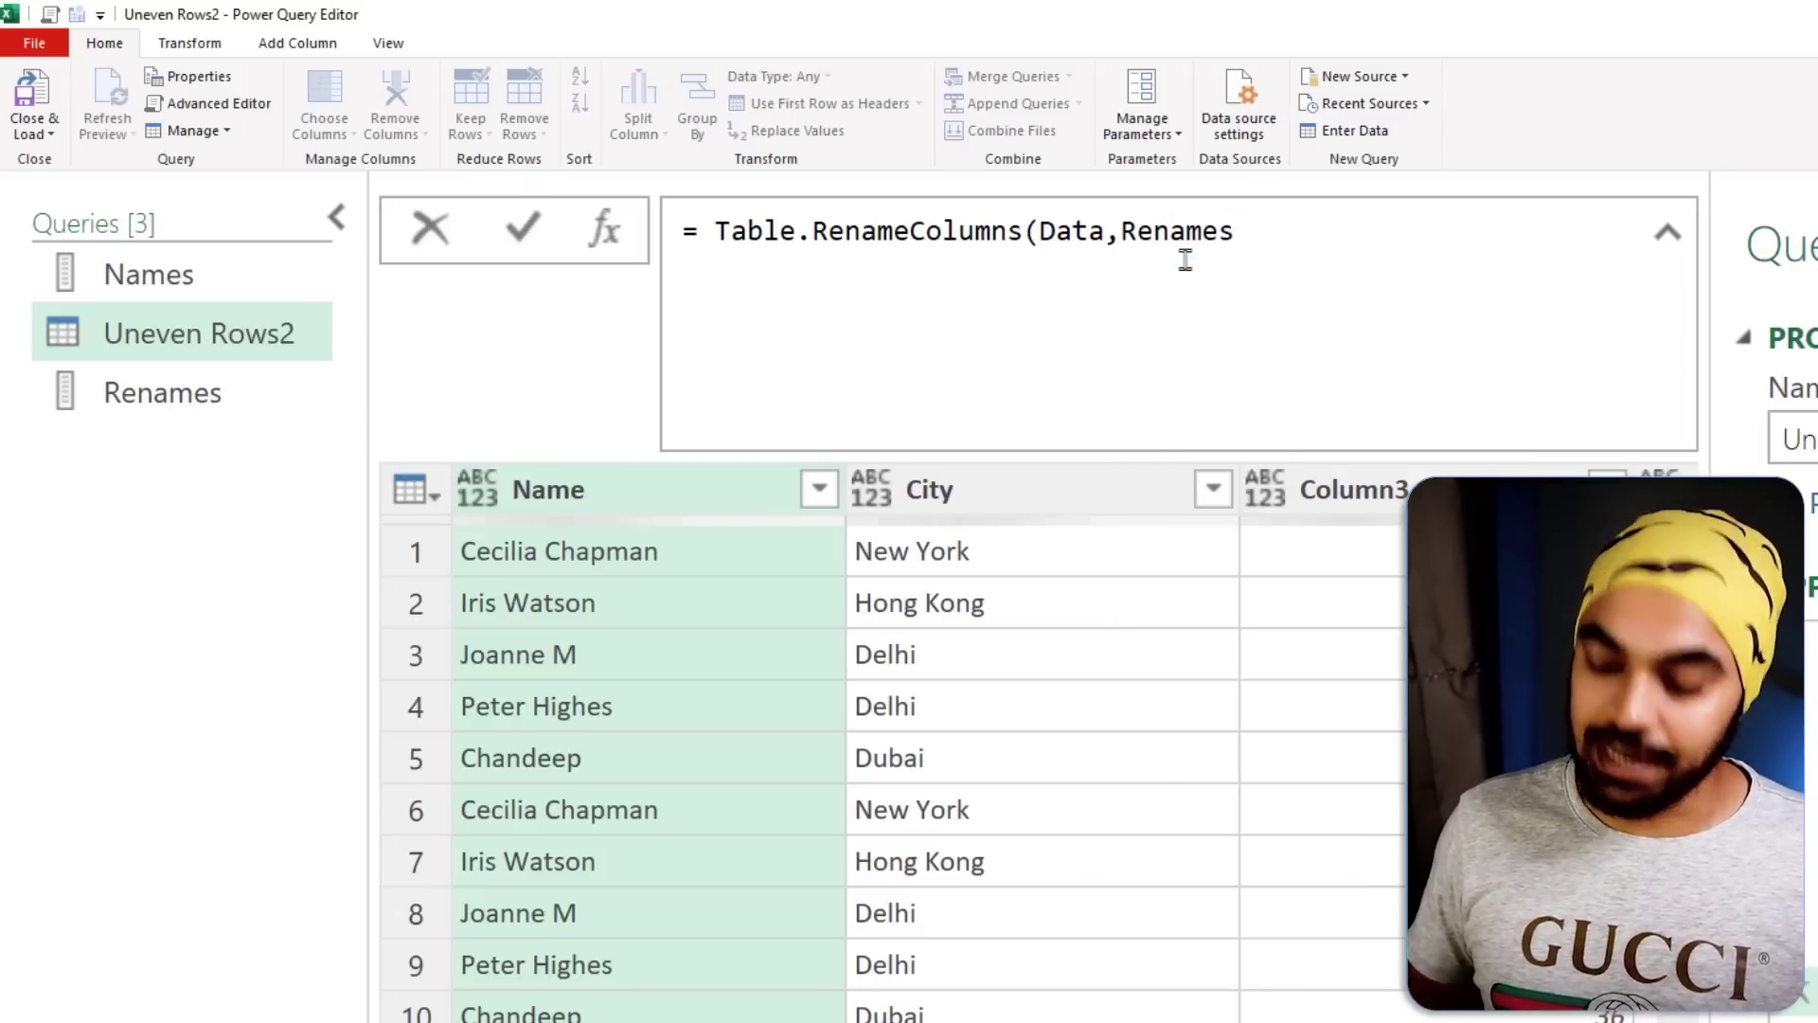
type(")")
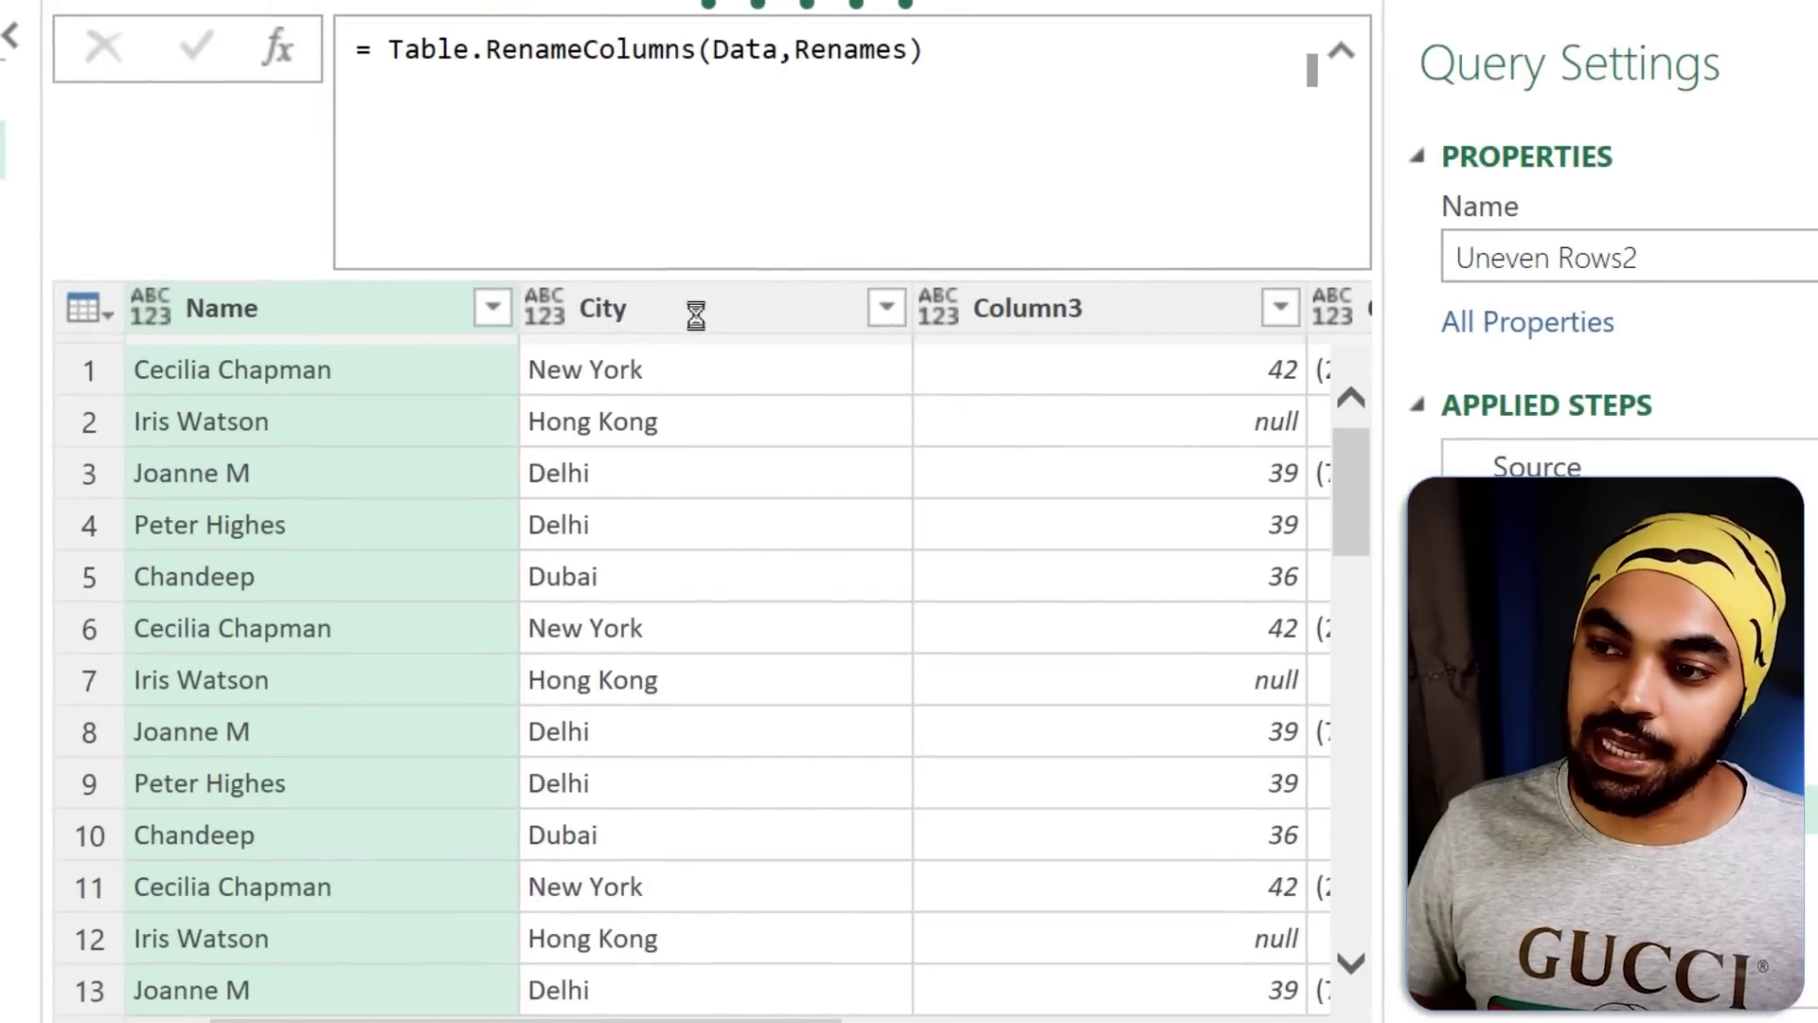
Check the newly renamed Age, Phone and Color columns.
left_click(1152, 313)
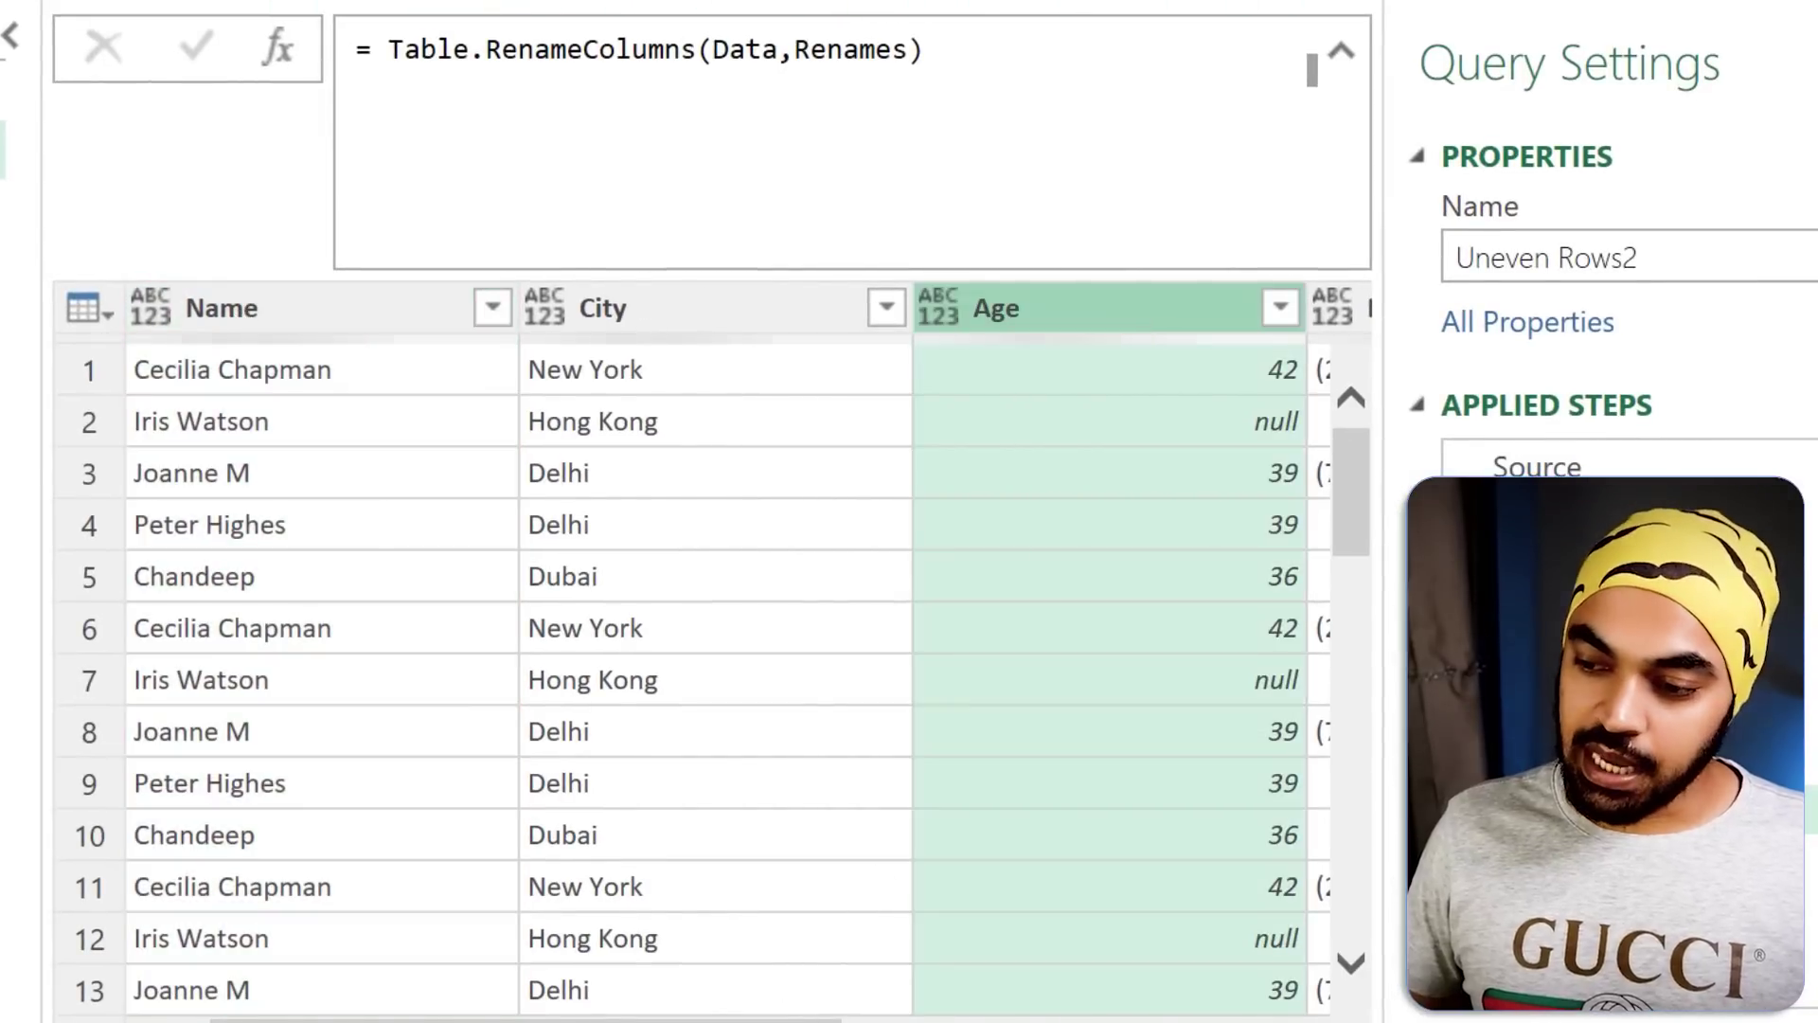
scroll(798, 973, "right", 5)
left_click(983, 312)
scroll(1108, 312, "right", 3)
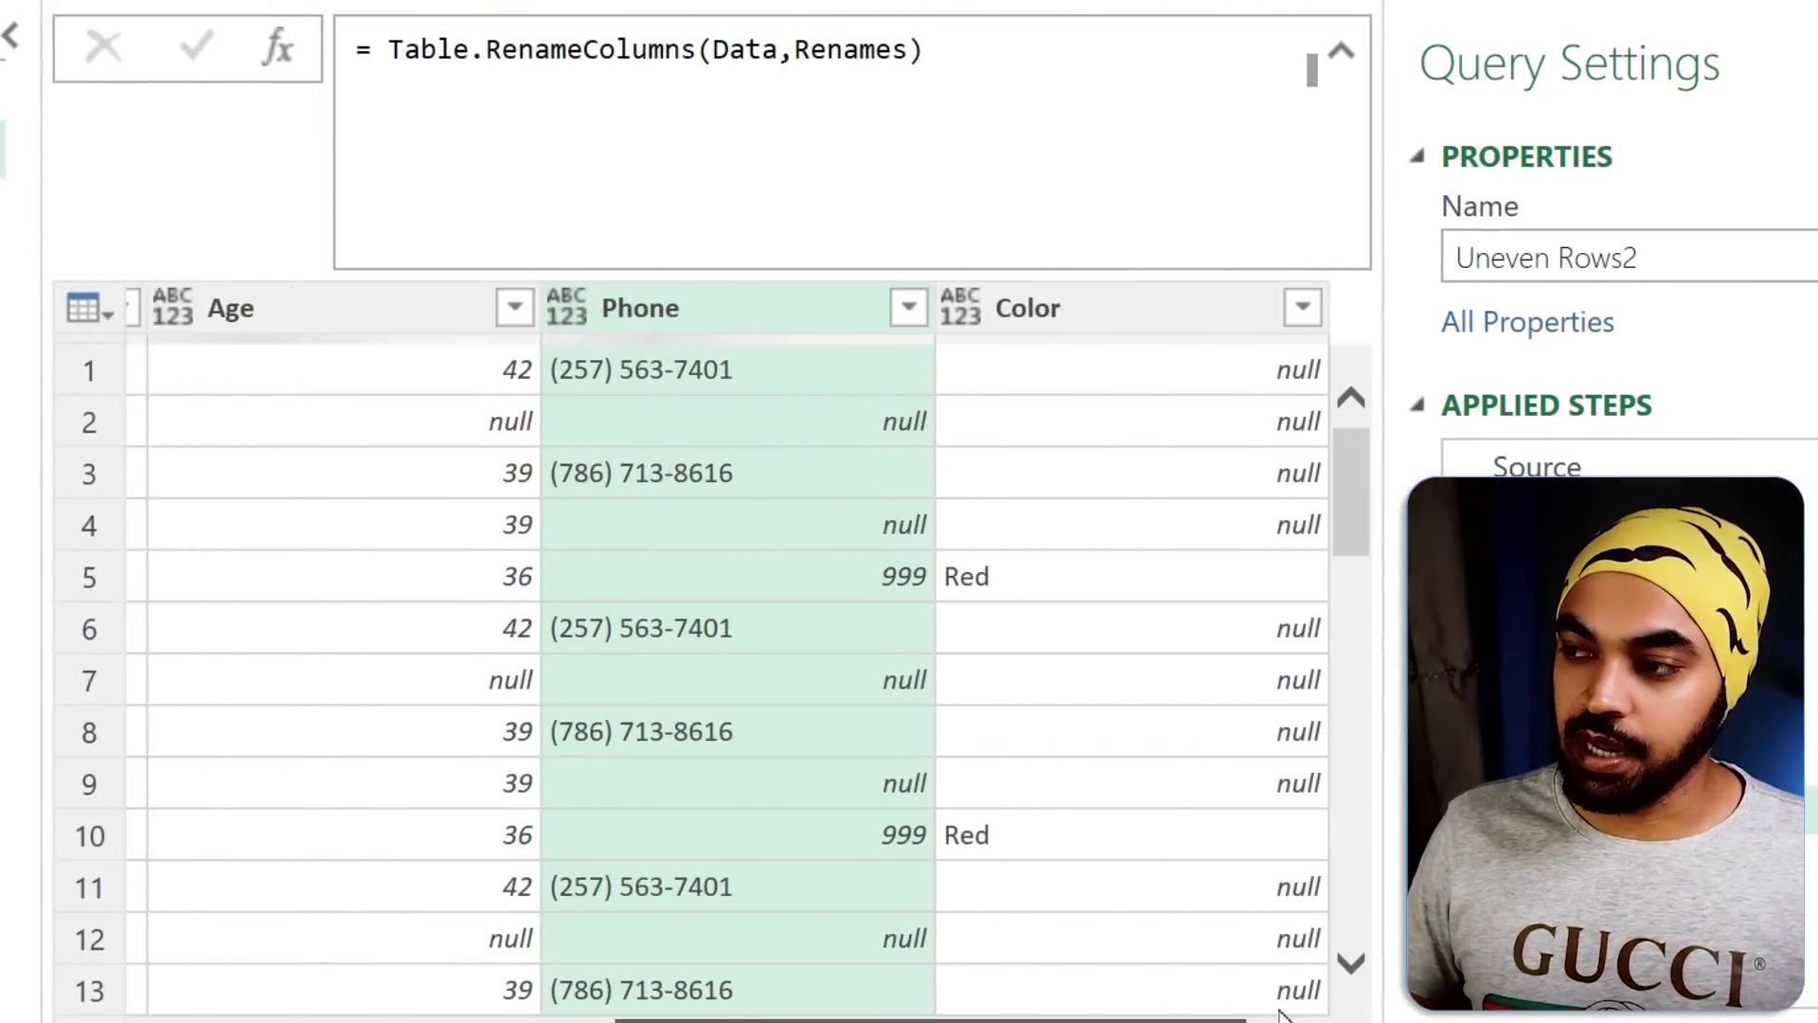
left_click(1108, 313)
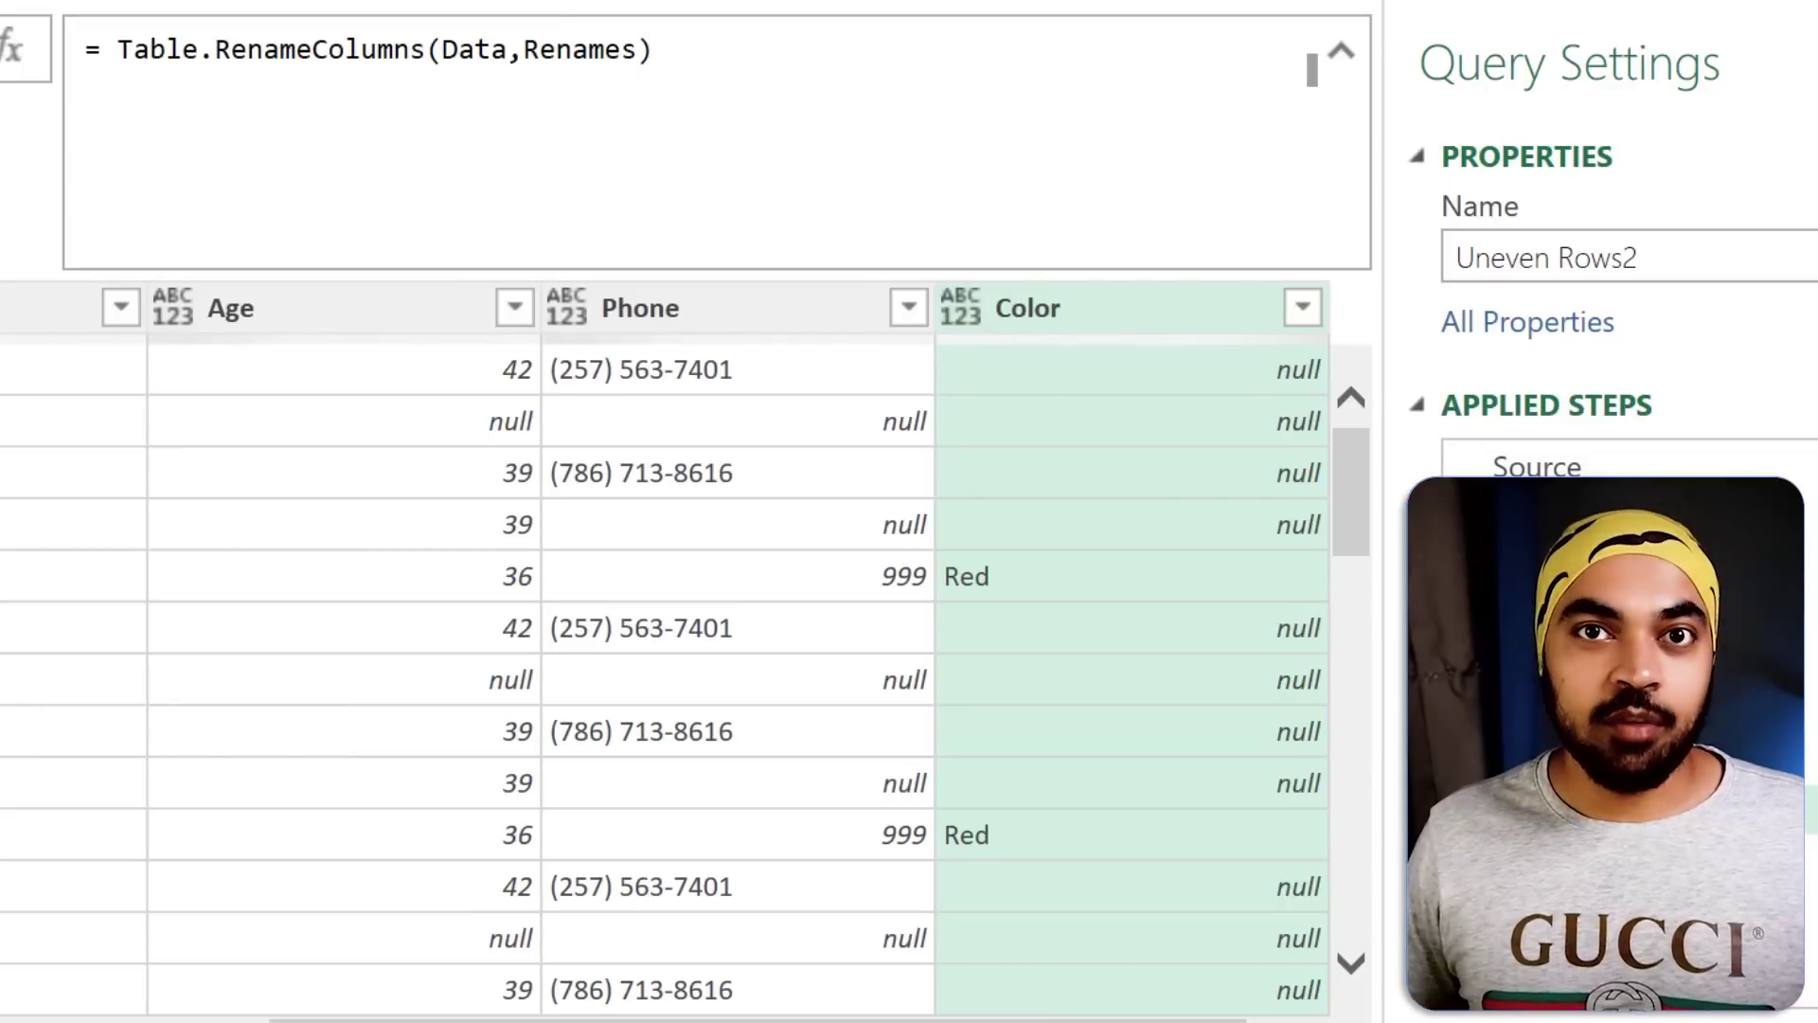